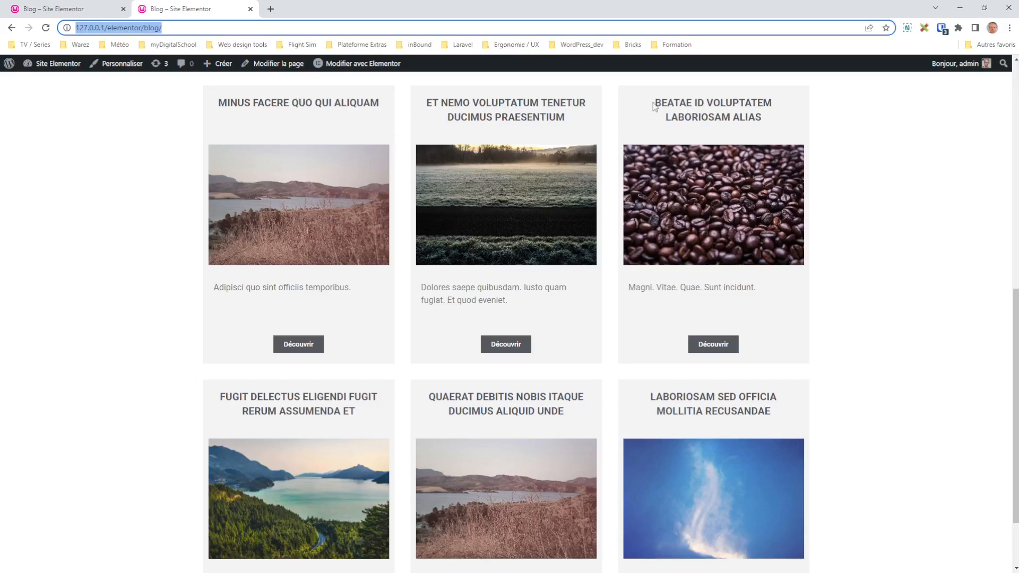
# Measure the alignment of the titles, excerpts and Découvrir buttons across the first row of blog cards.
pyautogui.click(924, 29)
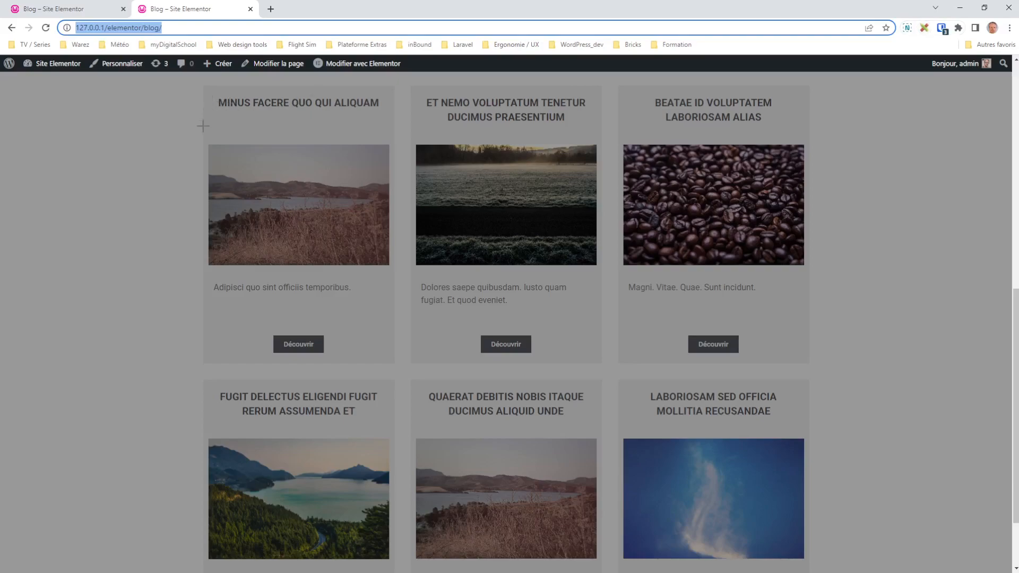
pyautogui.moveTo(443, 119); pyautogui.dragTo(838, 169)
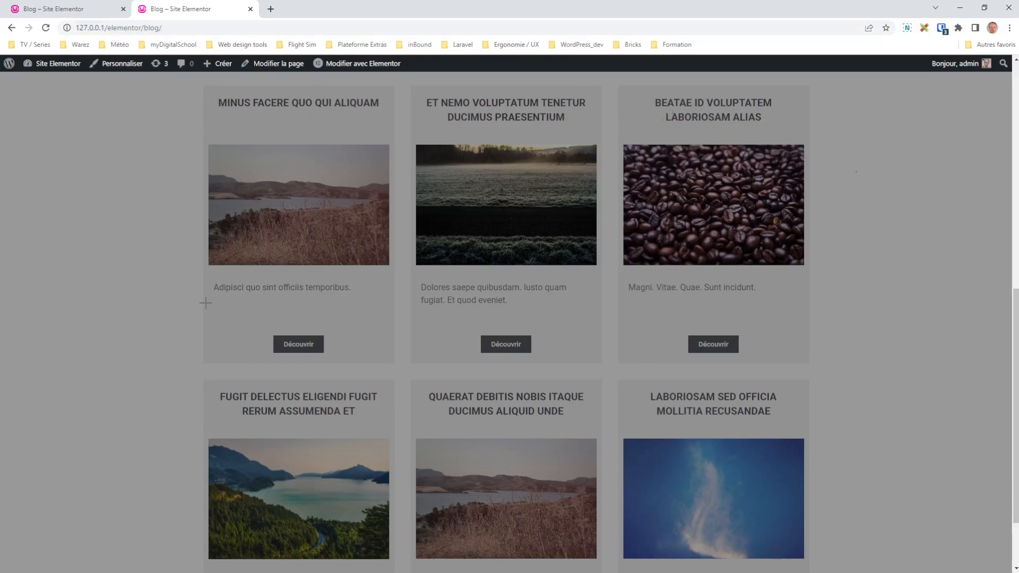
pyautogui.moveTo(213, 290); pyautogui.dragTo(824, 304)
pyautogui.moveTo(272, 336); pyautogui.dragTo(754, 352)
pyautogui.click(823, 311)
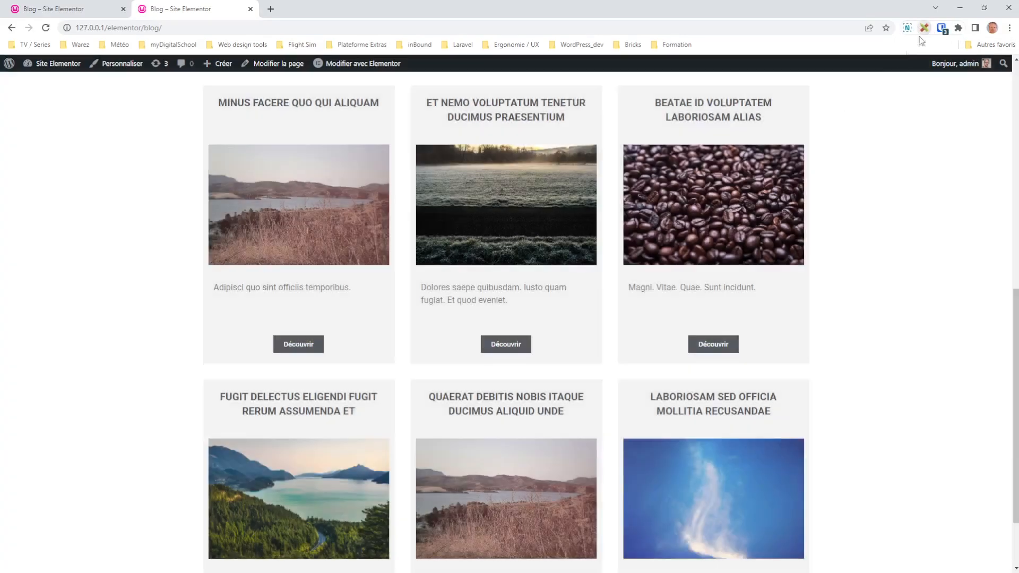
pyautogui.click(924, 27)
pyautogui.scroll(-2, 831, 342)
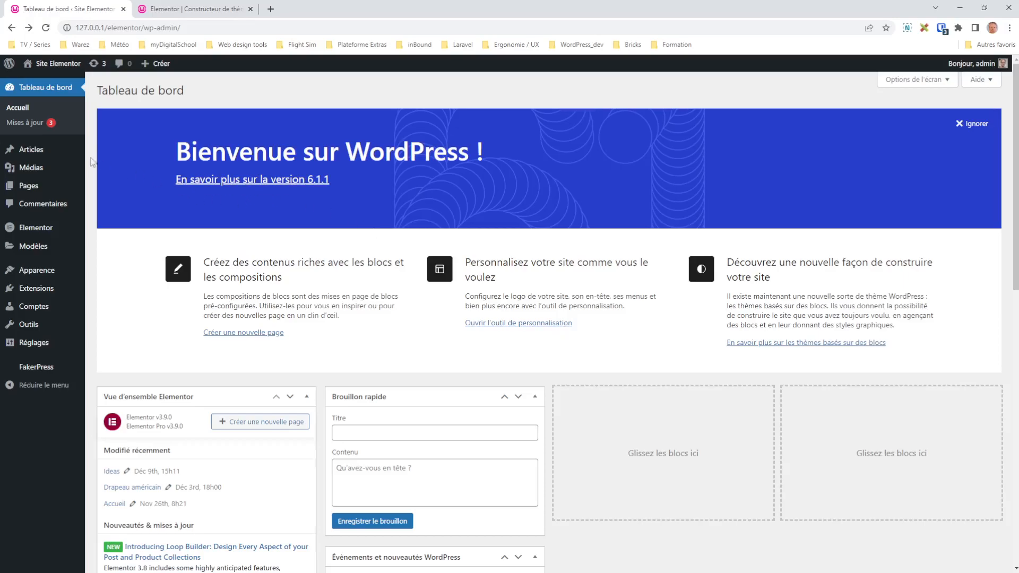
# Review the list of all articles in the WordPress admin, and open the FakerPress settings.
pyautogui.moveTo(38, 151)
pyautogui.click(114, 153)
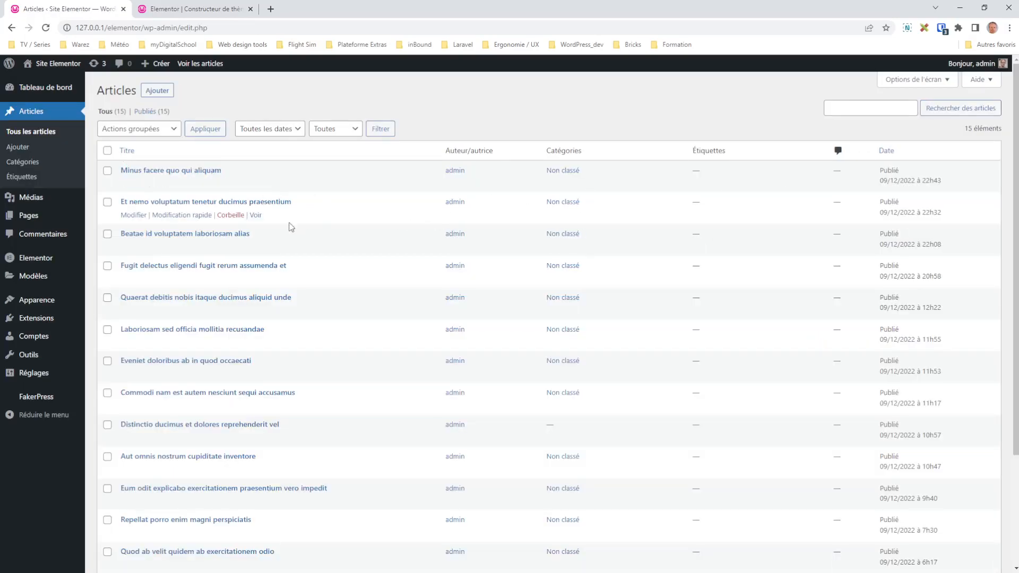
pyautogui.moveTo(255, 282)
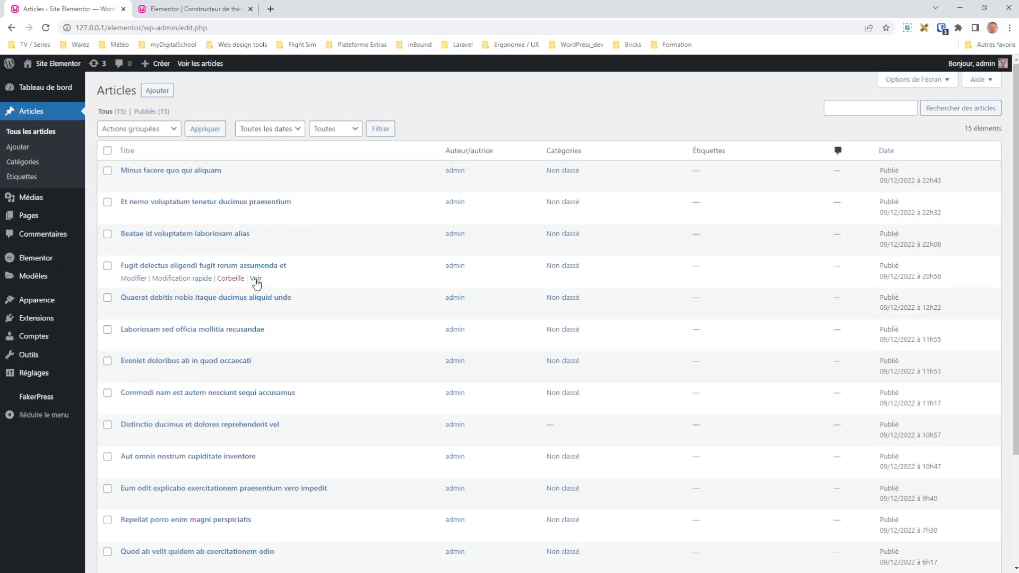
pyautogui.moveTo(37, 400)
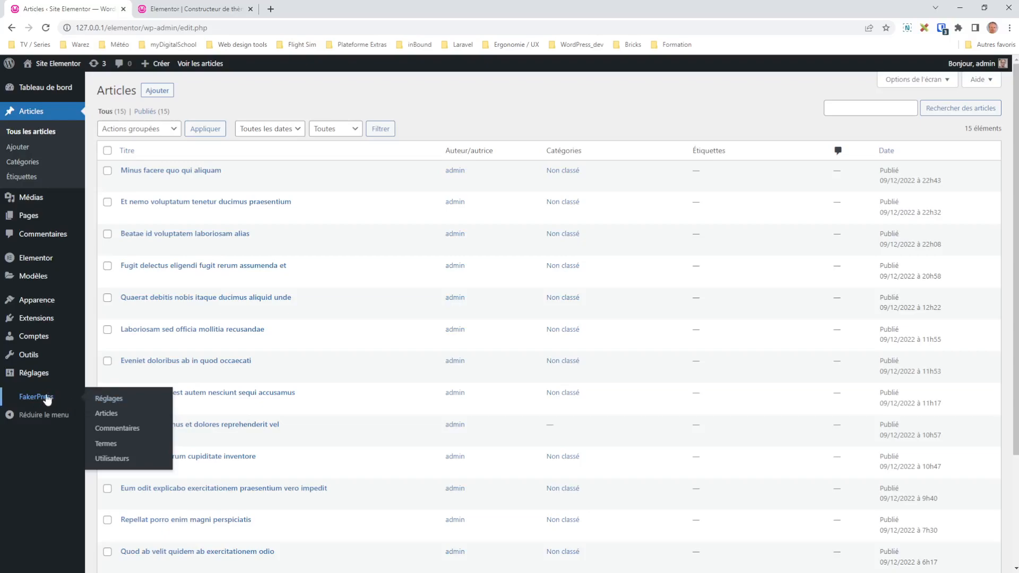
pyautogui.click(101, 398)
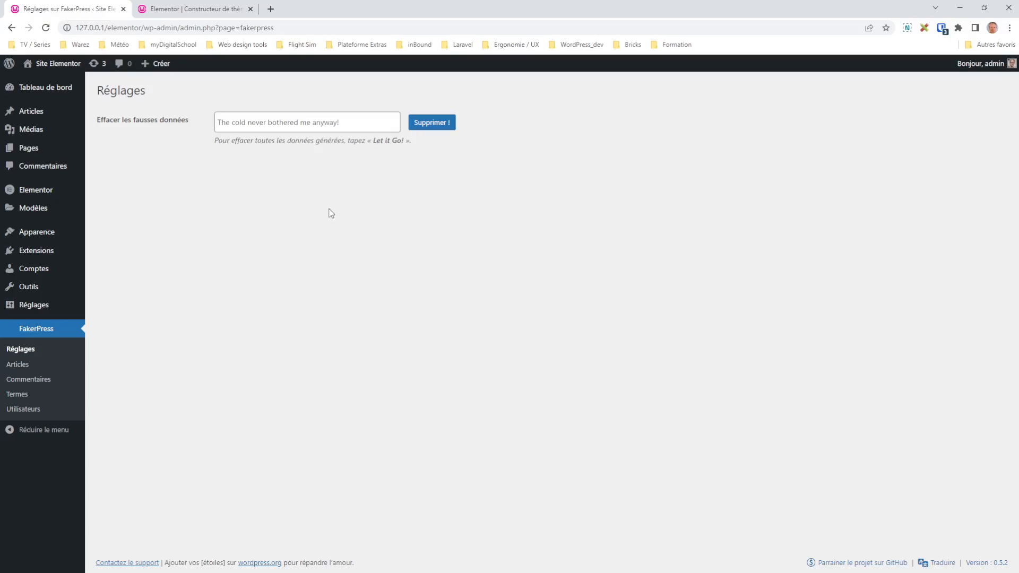
# Open the article "Minus facere quo qui aliquam" for editing to examine its content and featured image, and return to the articles list.
pyautogui.click(30, 111)
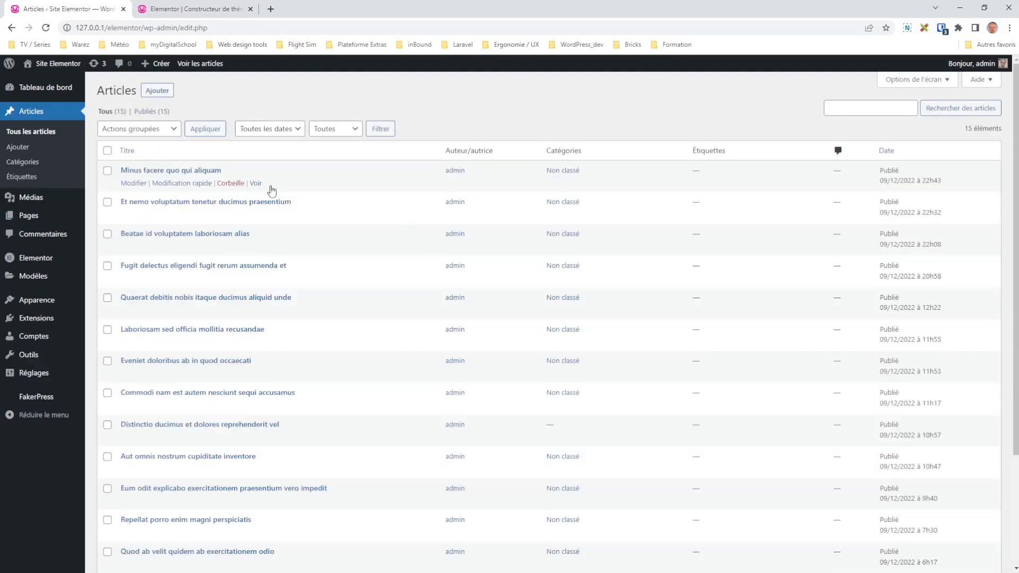
pyautogui.click(133, 183)
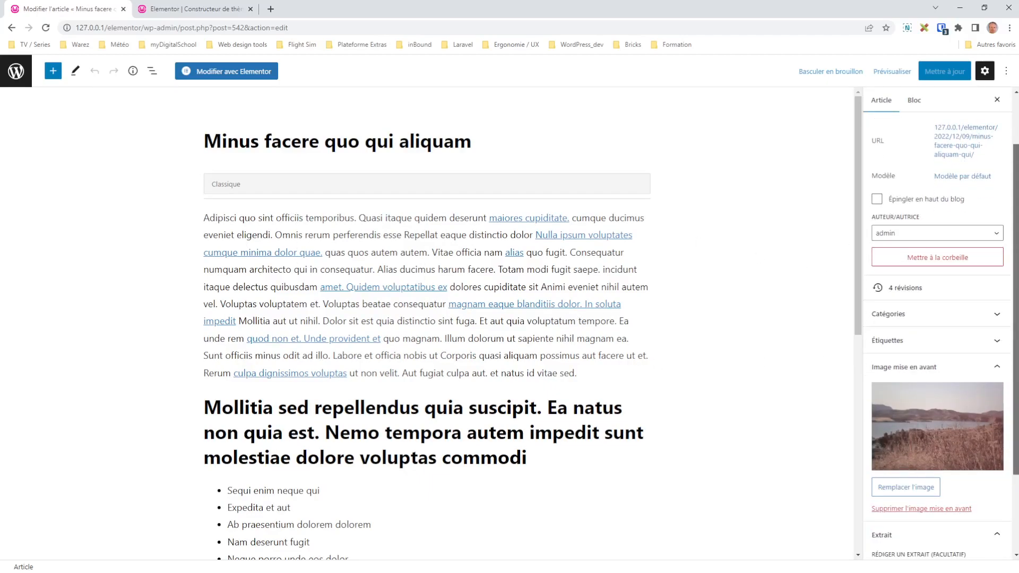
pyautogui.click(16, 71)
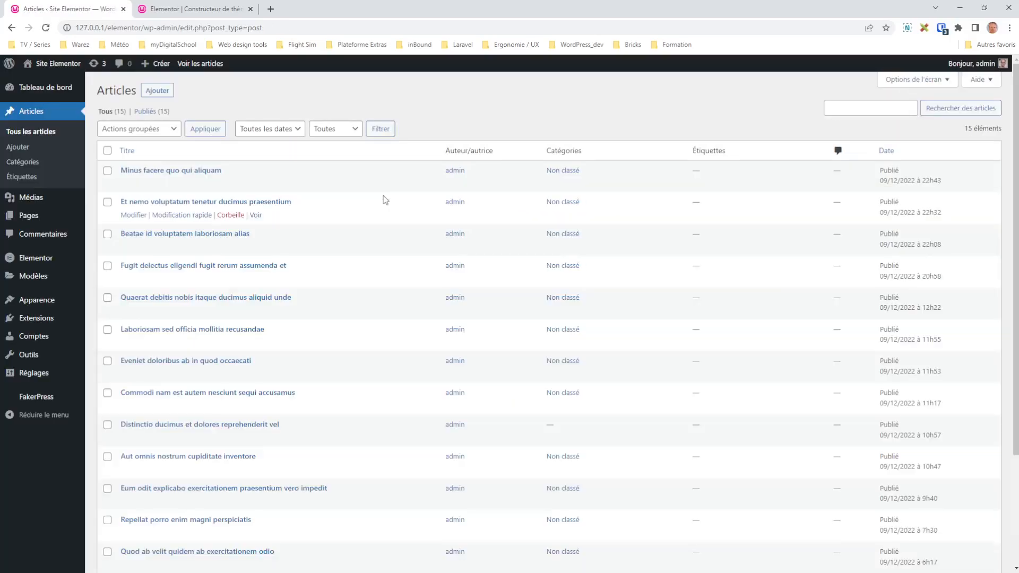
# Open the installed themes to check which theme is active.
pyautogui.moveTo(34, 305)
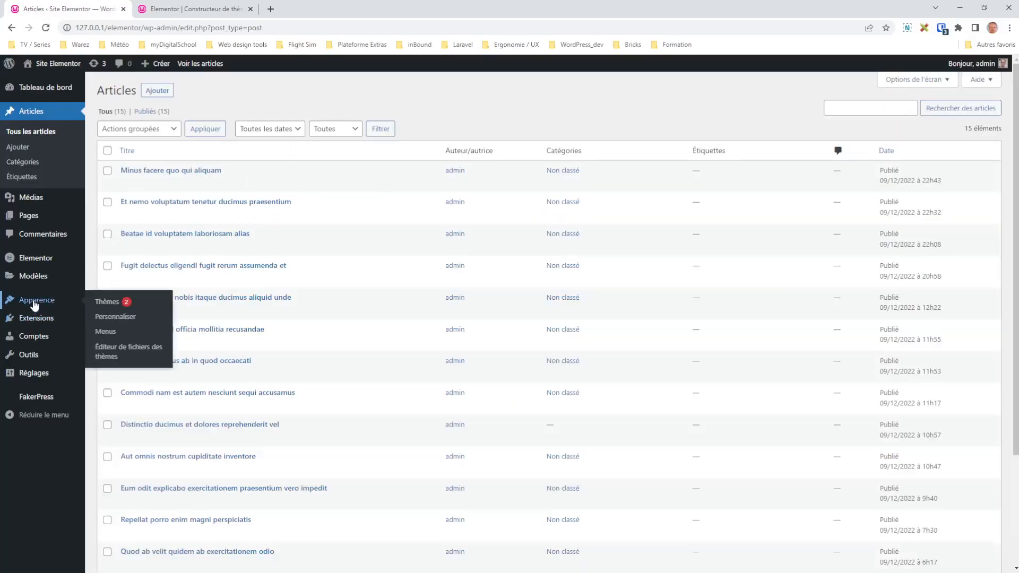
pyautogui.click(117, 303)
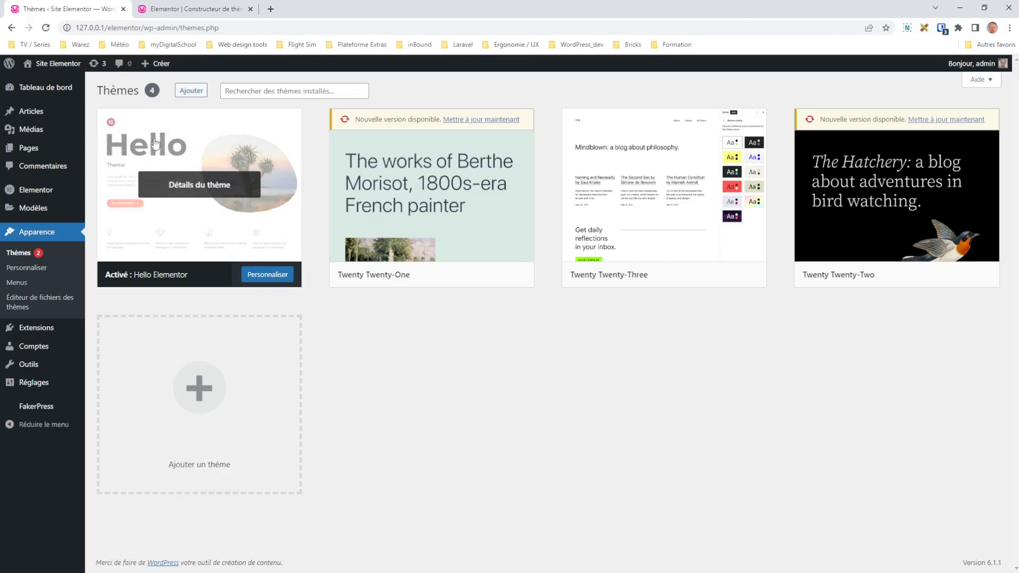
# Go to 127.0.0.1/elementor/blog and examine how the theme lays out the article images and titles by default.
pyautogui.moveTo(144, 28); pyautogui.dragTo(376, 30)
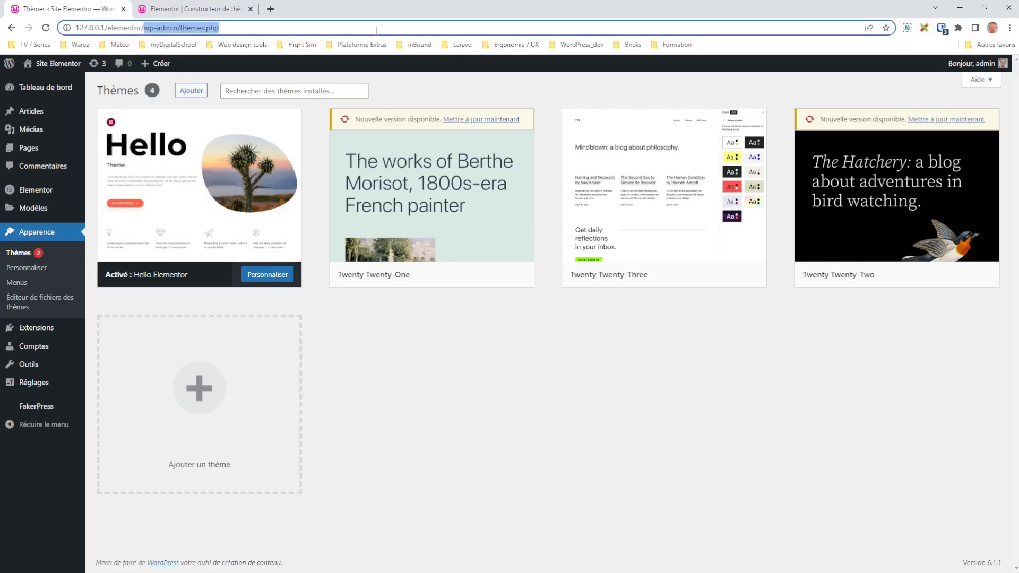
pyautogui.write('blog')
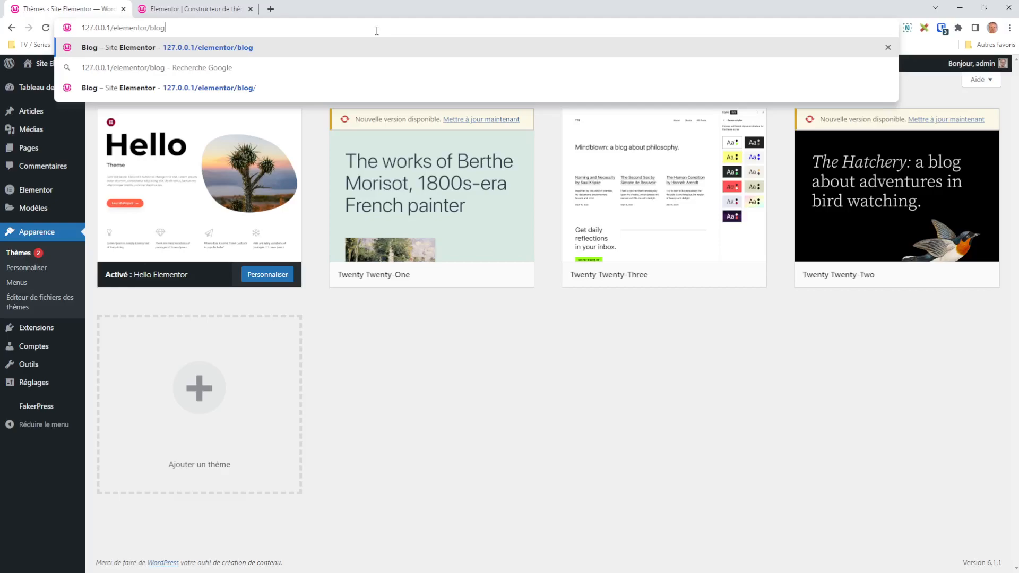
pyautogui.press('Return')
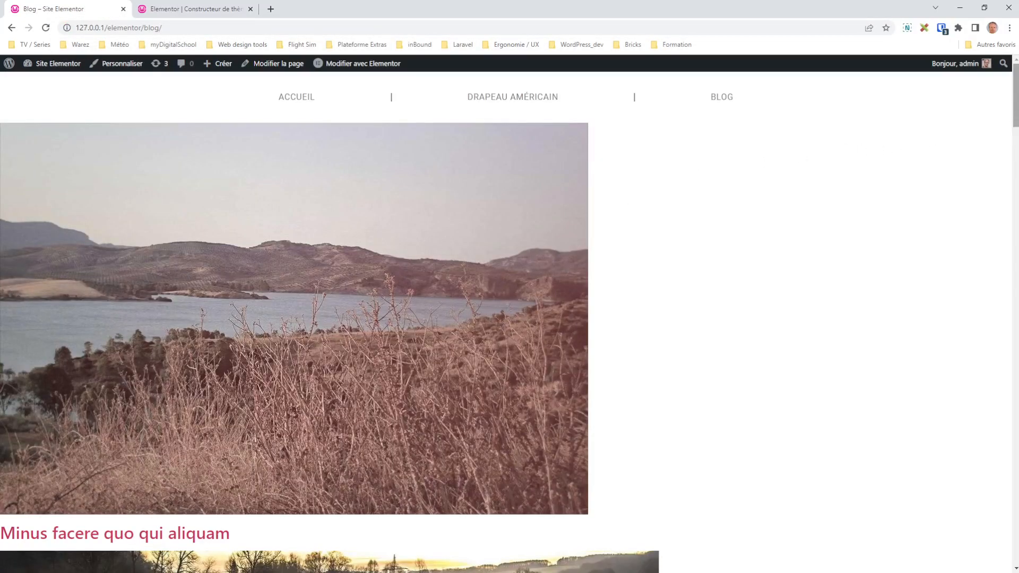
pyautogui.moveTo(1016, 108)
pyautogui.mouseDown()
pyautogui.moveTo(1015, 199)
pyautogui.moveTo(1013, 118)
pyautogui.mouseUp()
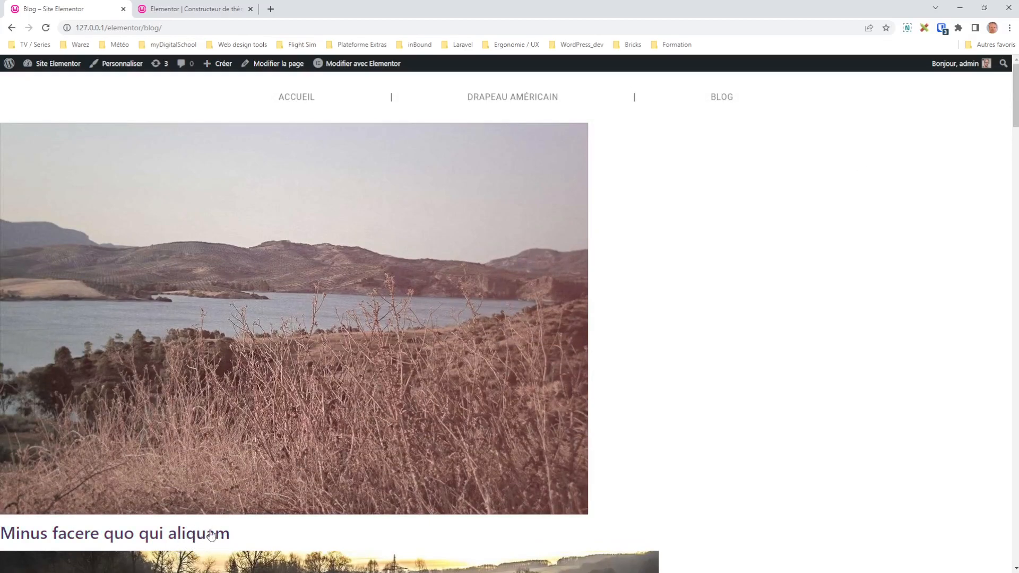
pyautogui.scroll(-10, 672, 295)
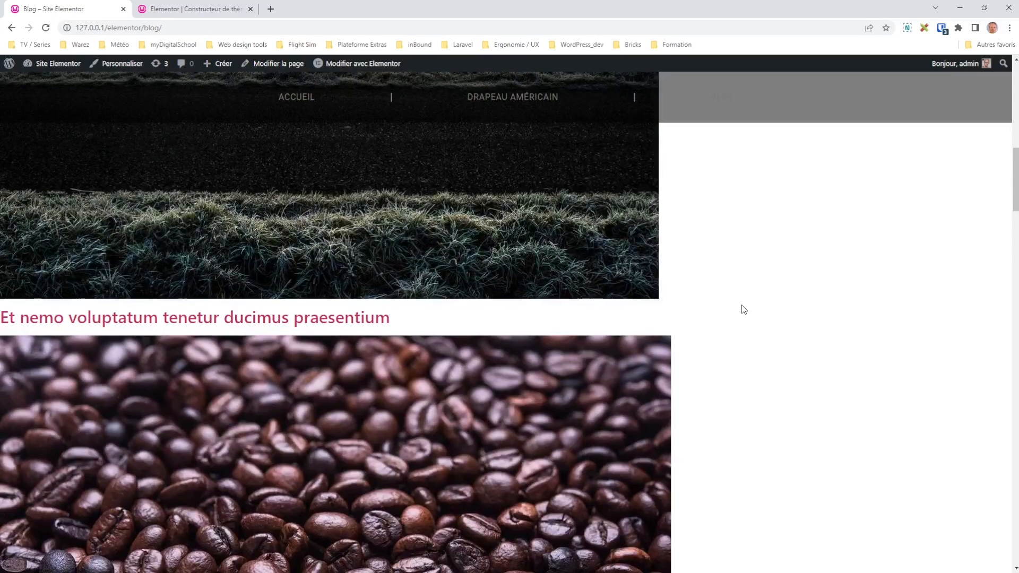
pyautogui.scroll(-4, 741, 313)
pyautogui.scroll(6, 683, 295)
pyautogui.scroll(5, 683, 295)
# Return to the WordPress dashboard and open the list of all pages.
pyautogui.moveTo(59, 64)
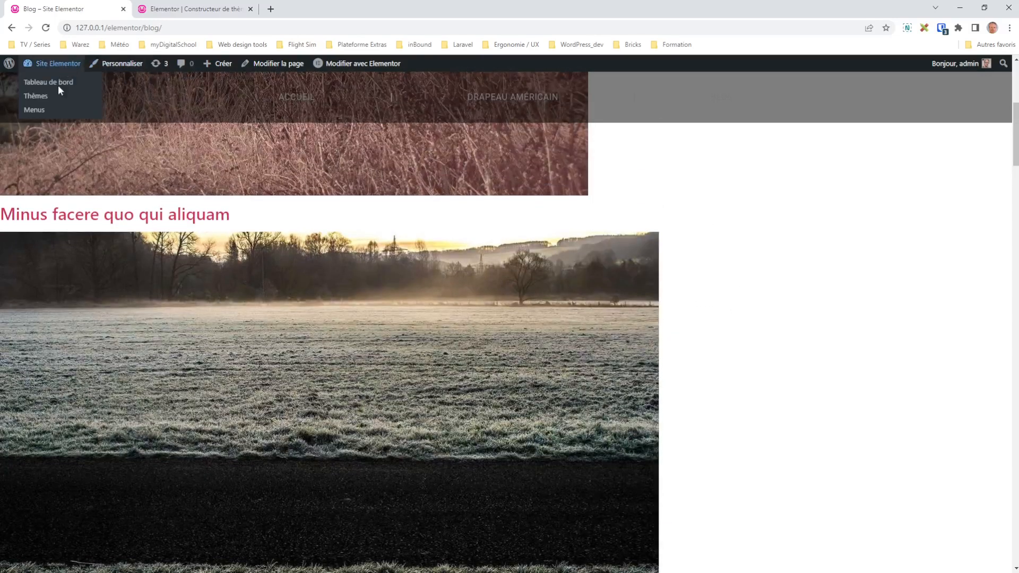
pyautogui.click(59, 84)
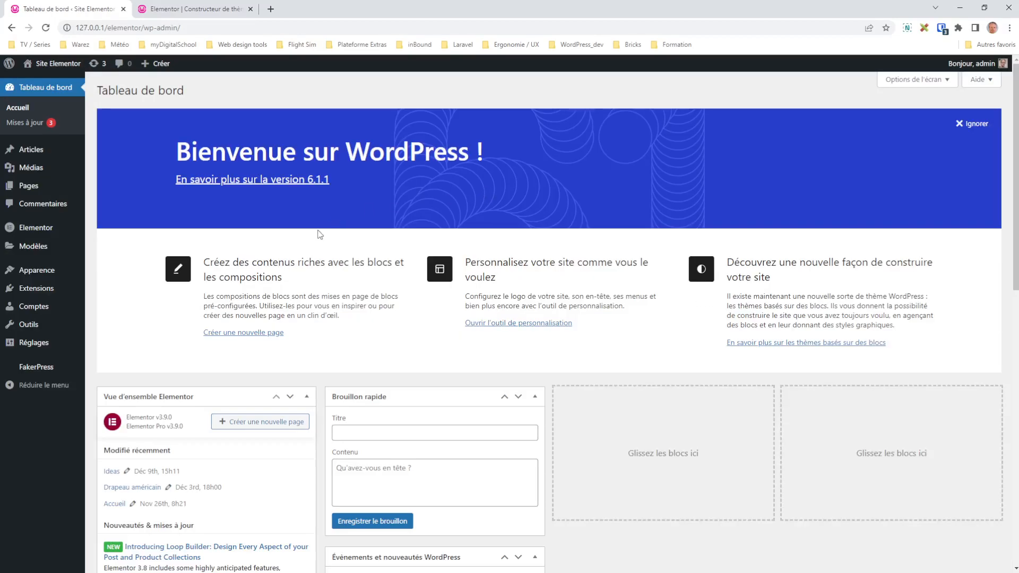
pyautogui.moveTo(45, 187)
pyautogui.click(114, 189)
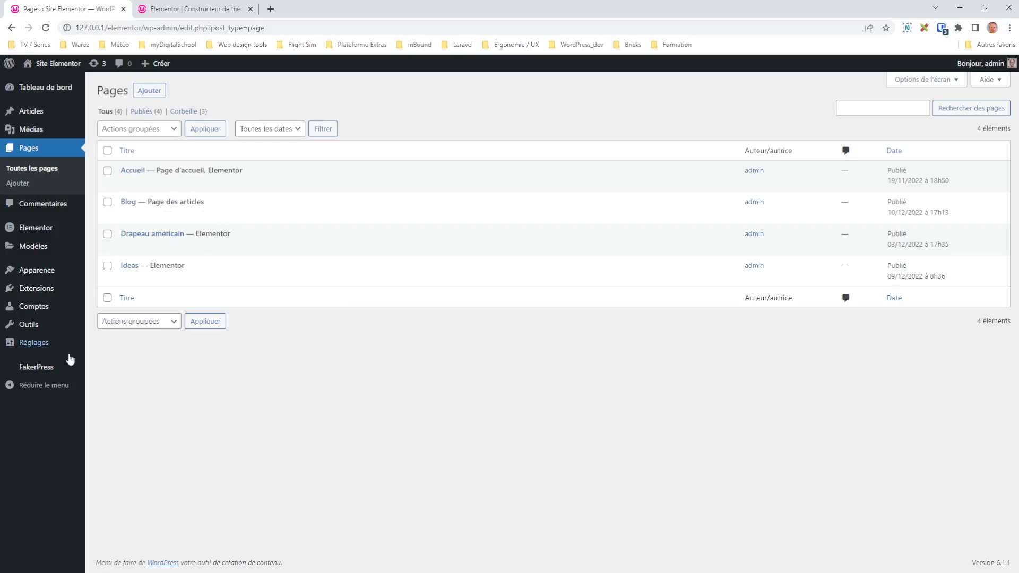
# Open the reading settings to check which pages are assigned as the home page and the articles page.
pyautogui.moveTo(29, 348)
pyautogui.click(108, 376)
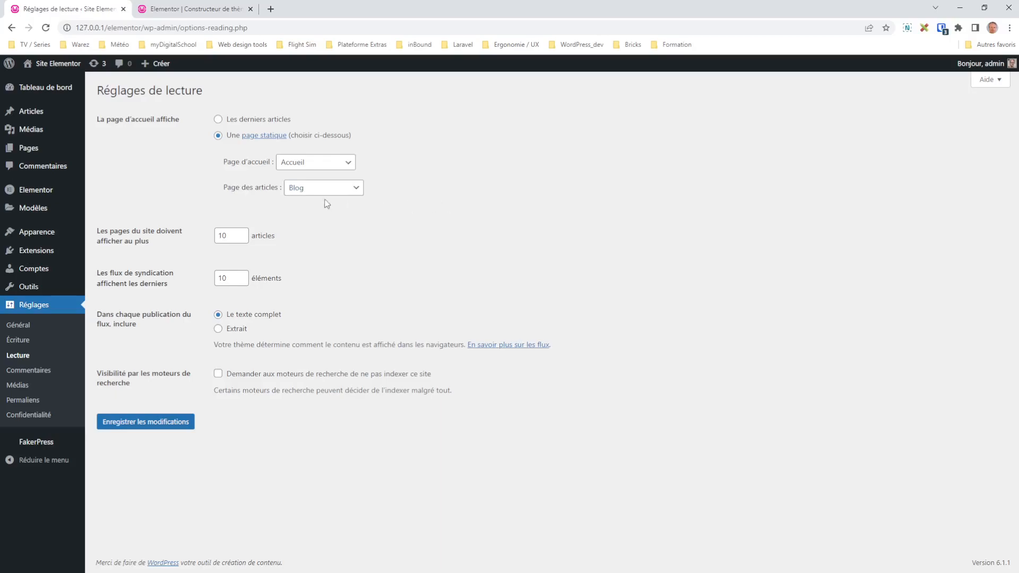
# Open the Blog page in the block editor to examine its content, and return to the pages list.
pyautogui.moveTo(43, 151)
pyautogui.click(127, 153)
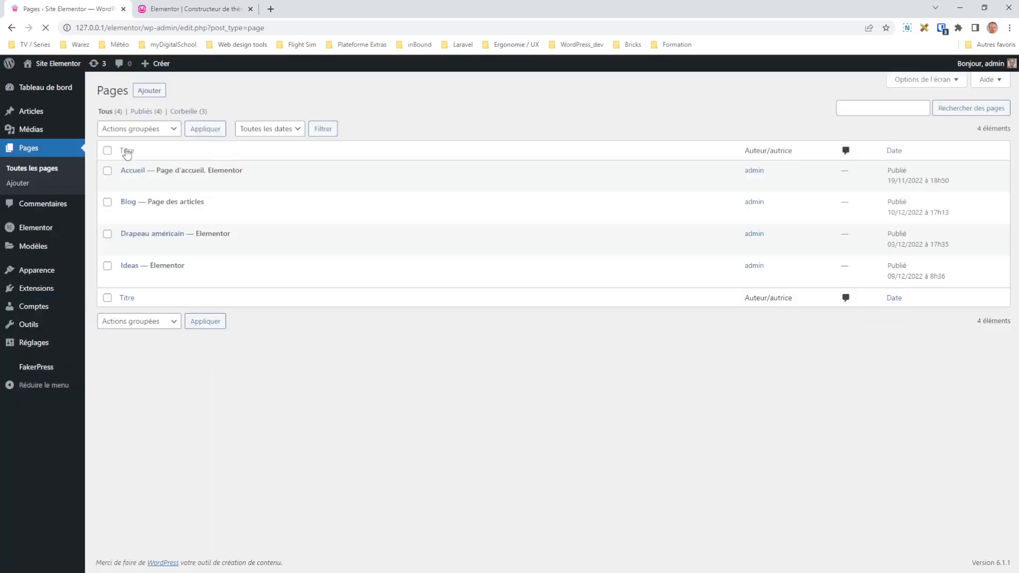
pyautogui.click(133, 215)
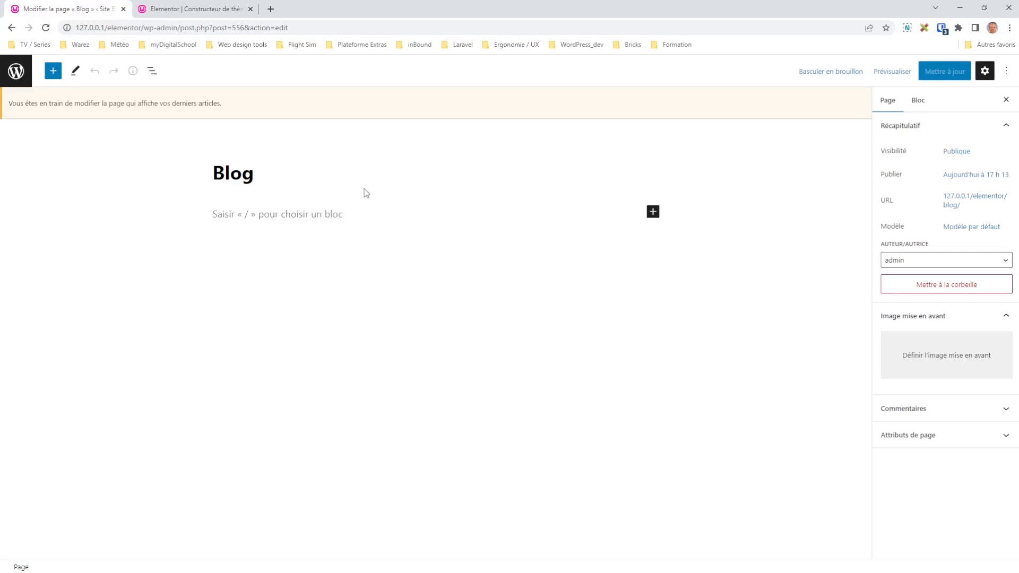
pyautogui.click(17, 70)
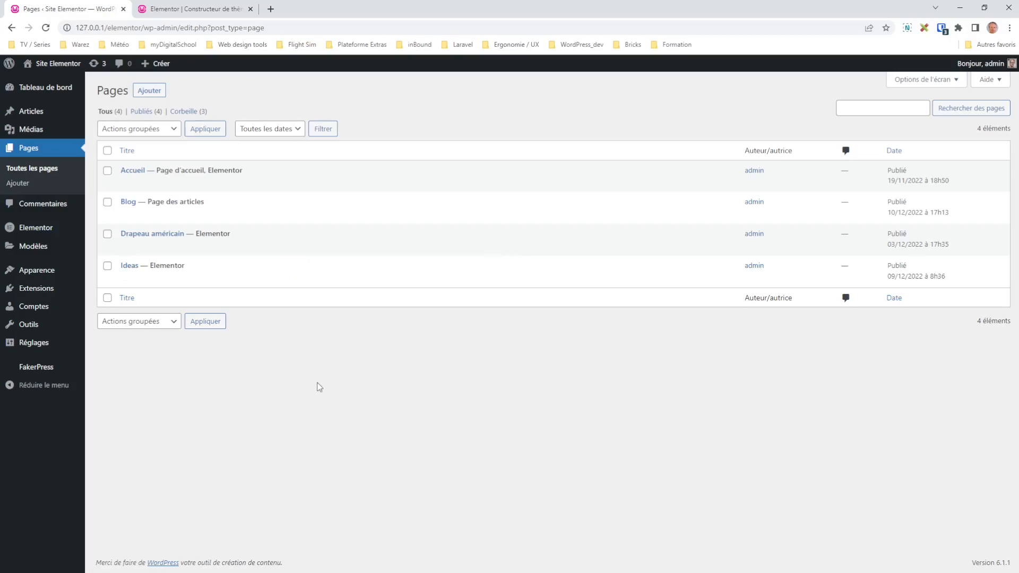
# Create a new Archive template in the Elementor theme builder and dismiss the block library without inserting a block.
pyautogui.moveTo(40, 251)
pyautogui.click(141, 283)
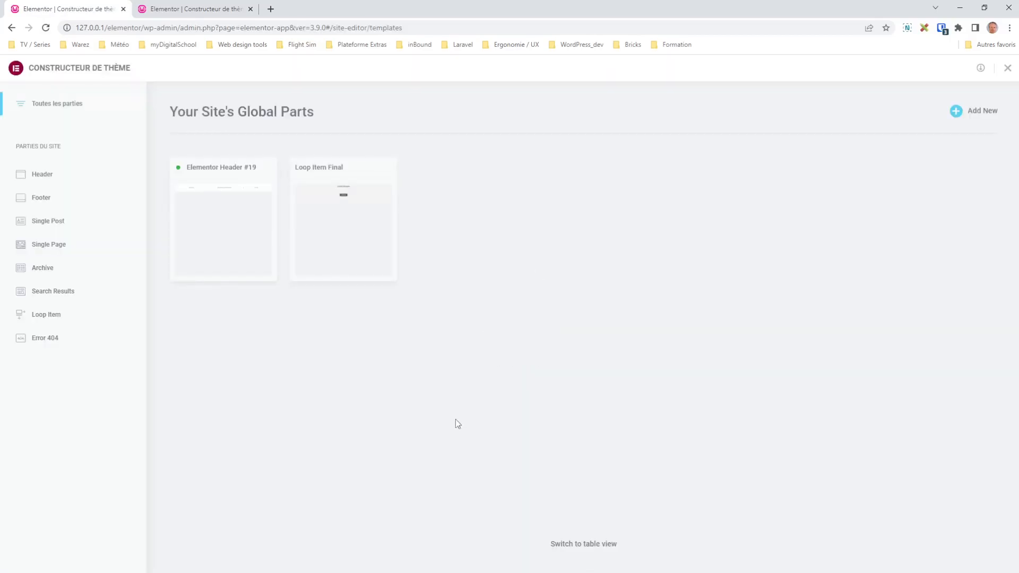
pyautogui.moveTo(44, 263)
pyautogui.click(126, 267)
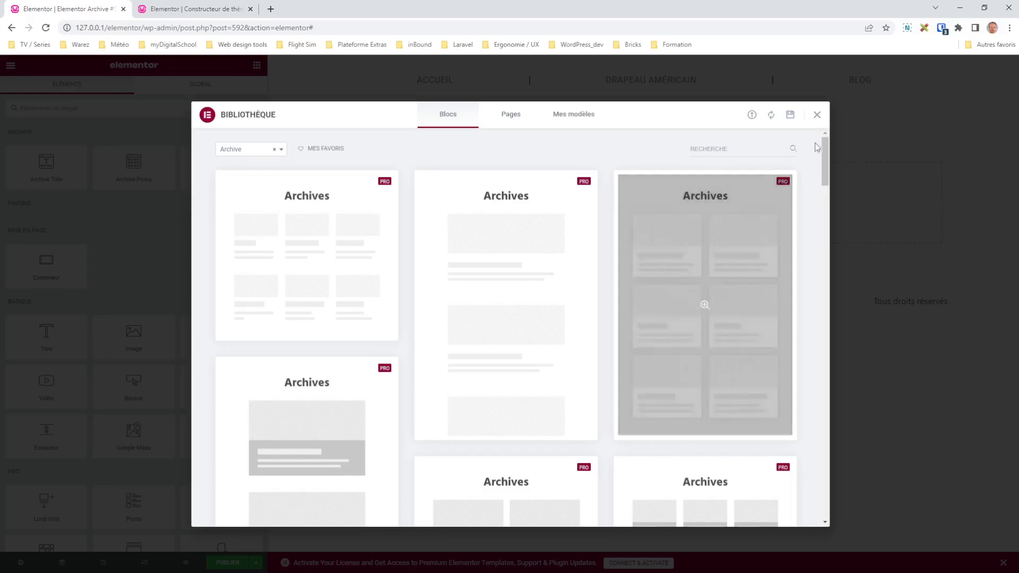
pyautogui.click(816, 116)
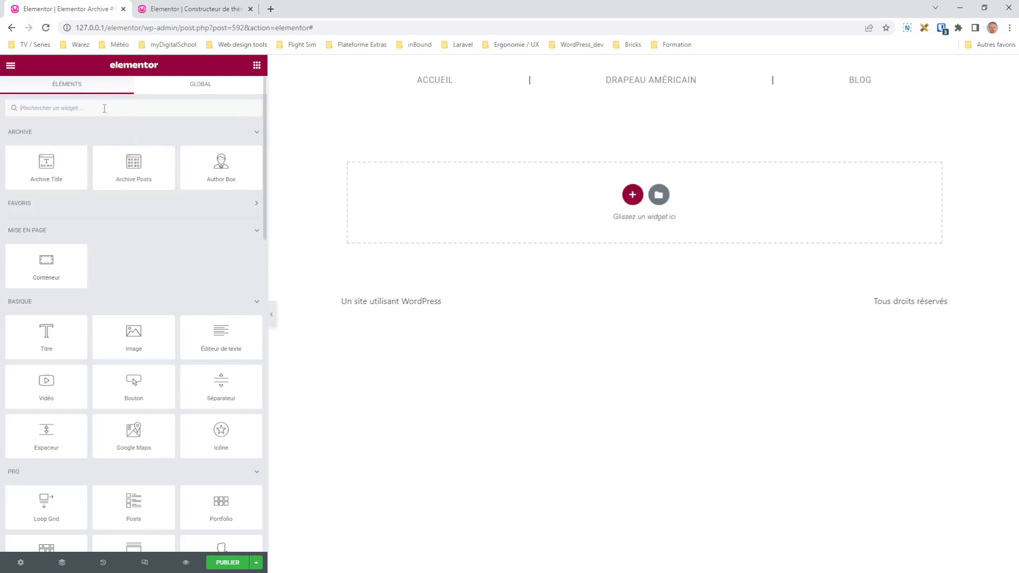
# Add a Posts widget to the empty archive template and set its skin to Cards.
pyautogui.write('posts')
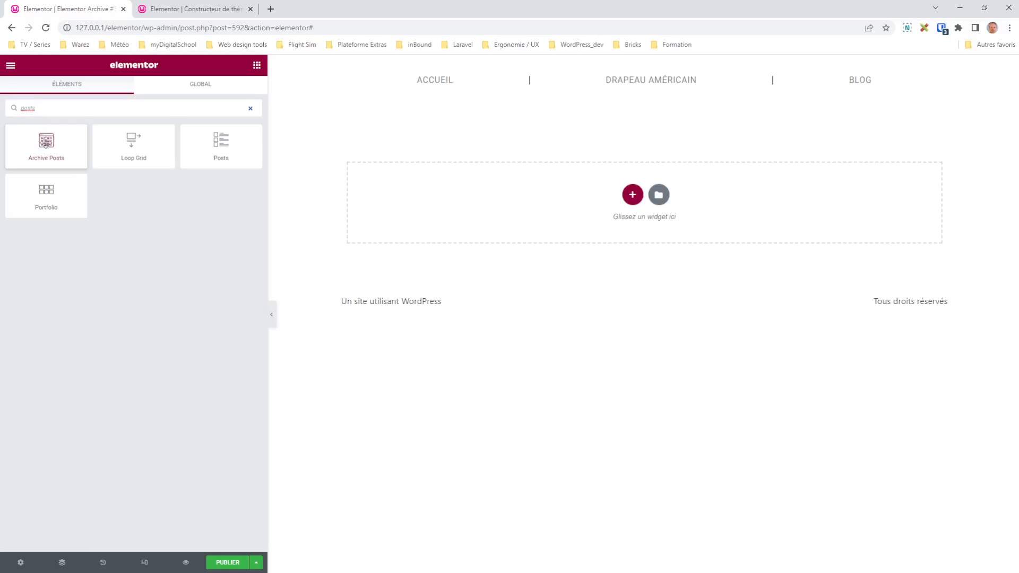
pyautogui.moveTo(212, 140); pyautogui.dragTo(631, 198)
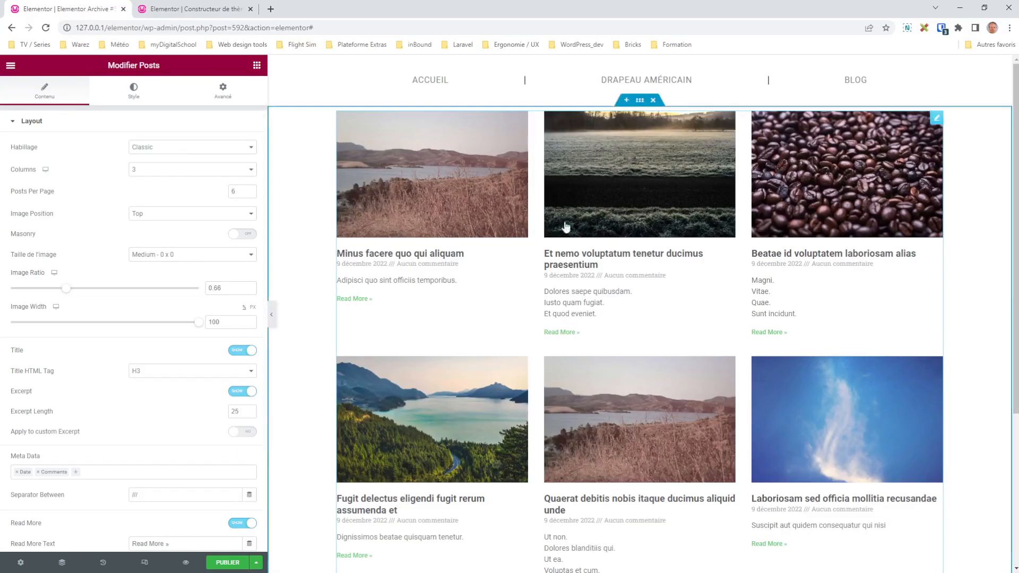
pyautogui.click(178, 175)
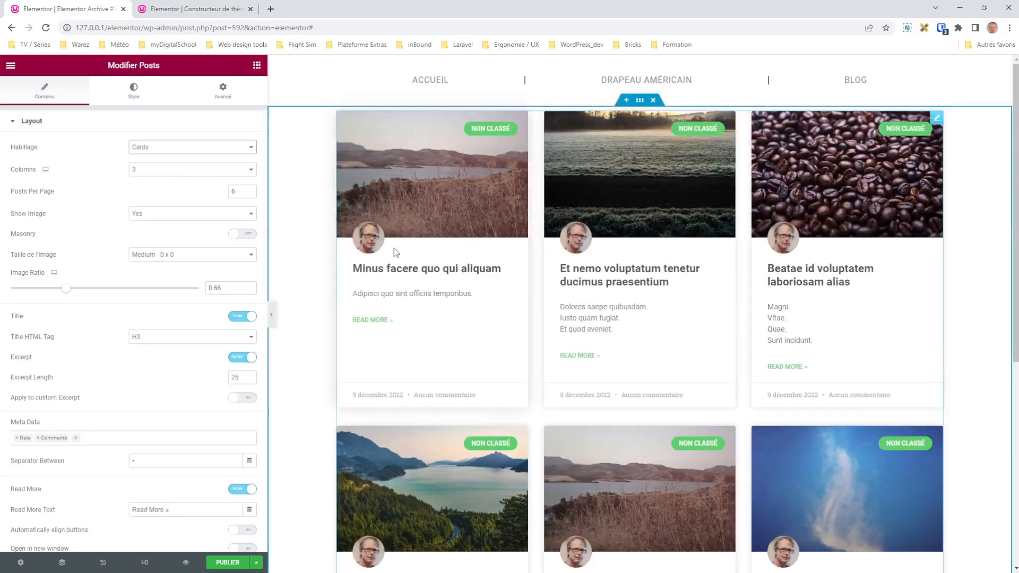
# Hide the author avatar on the Posts widget's cards.
pyautogui.scroll(-2, 170, 389)
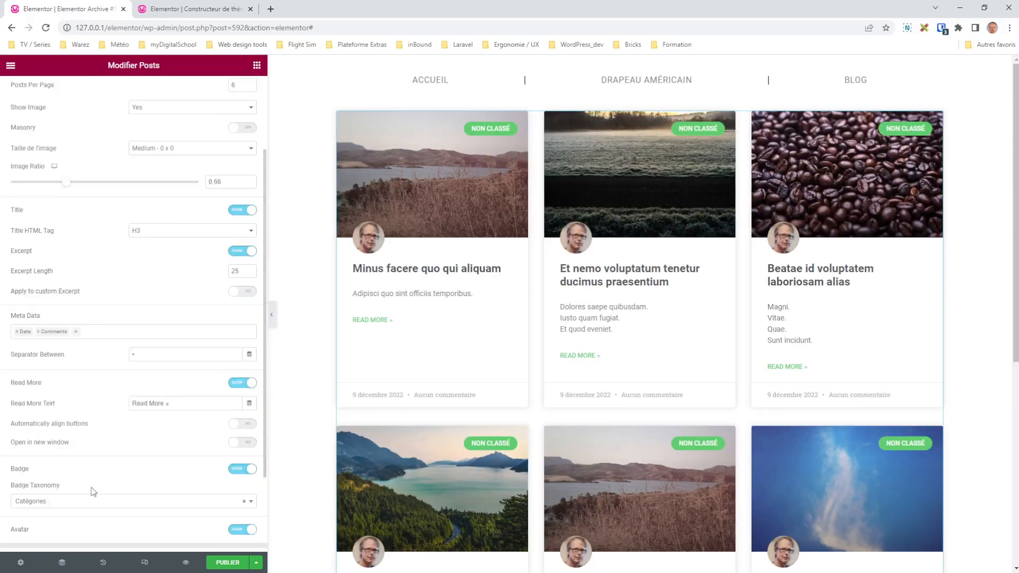
pyautogui.scroll(-1, 171, 472)
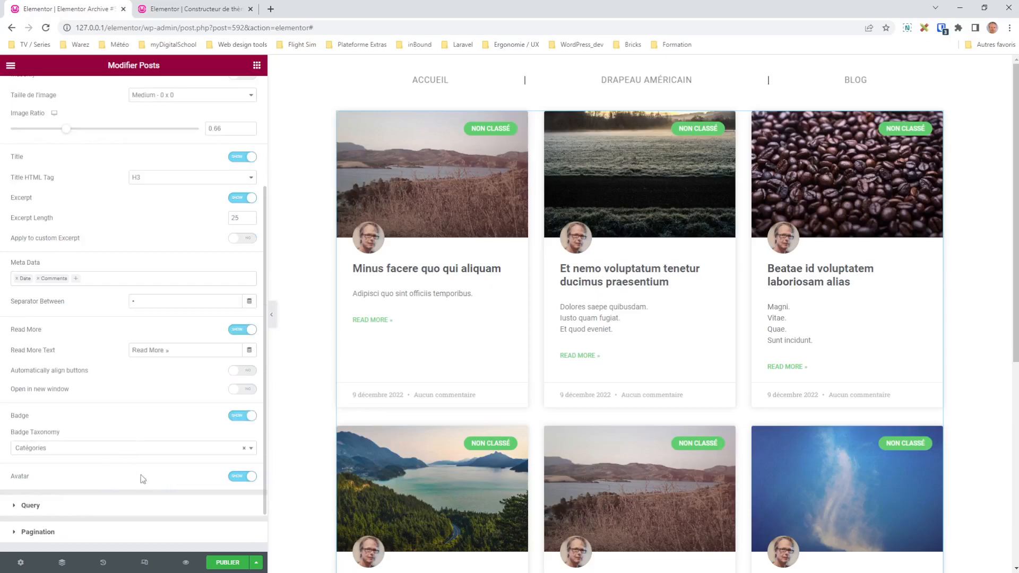
pyautogui.click(241, 476)
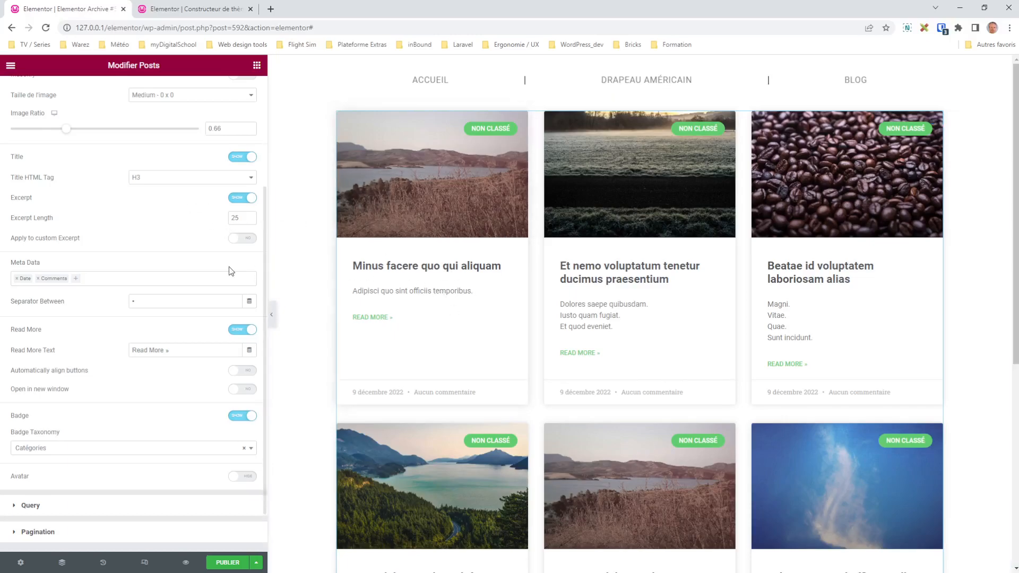
pyautogui.scroll(3, 231, 271)
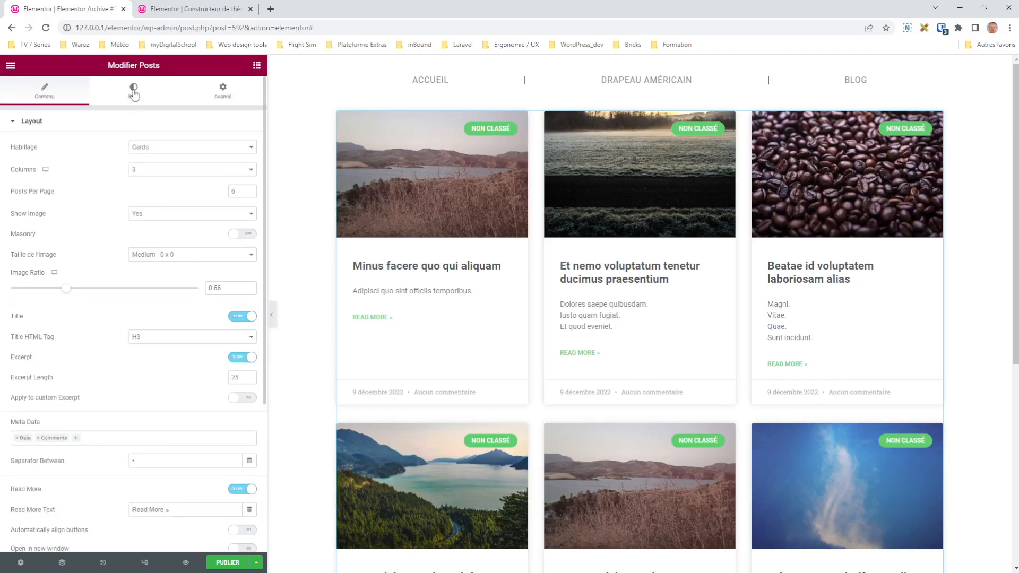
# Check the Posts widget's Read More settings and delete the widget from the archive template.
pyautogui.scroll(-2, 136, 381)
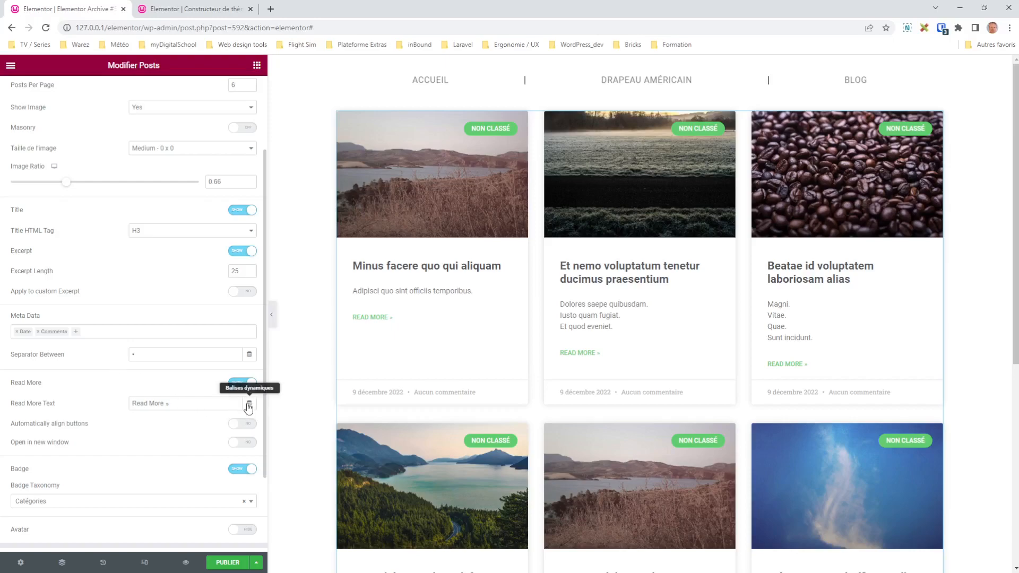
pyautogui.moveTo(175, 405); pyautogui.dragTo(113, 406)
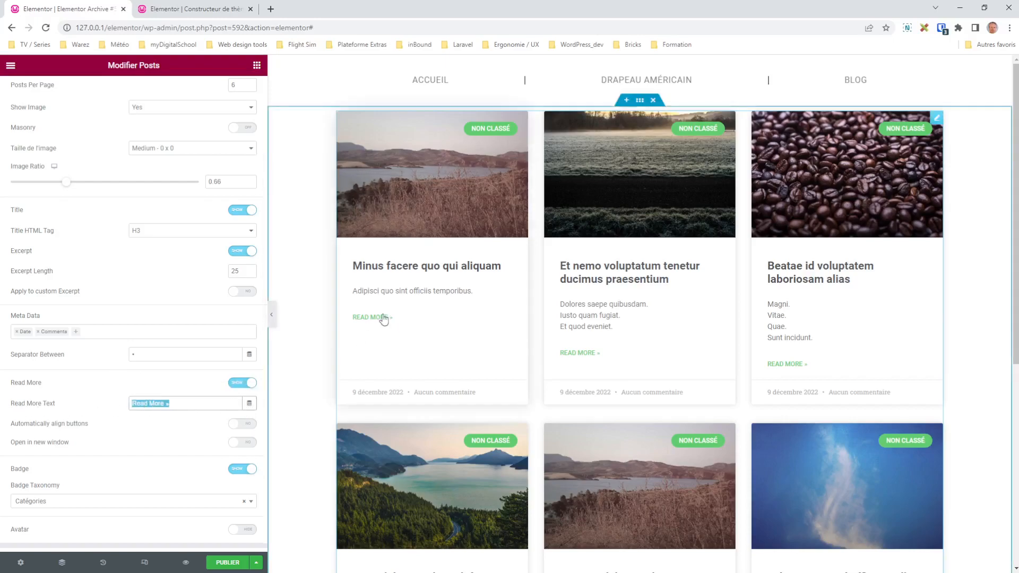
pyautogui.scroll(1, 159, 321)
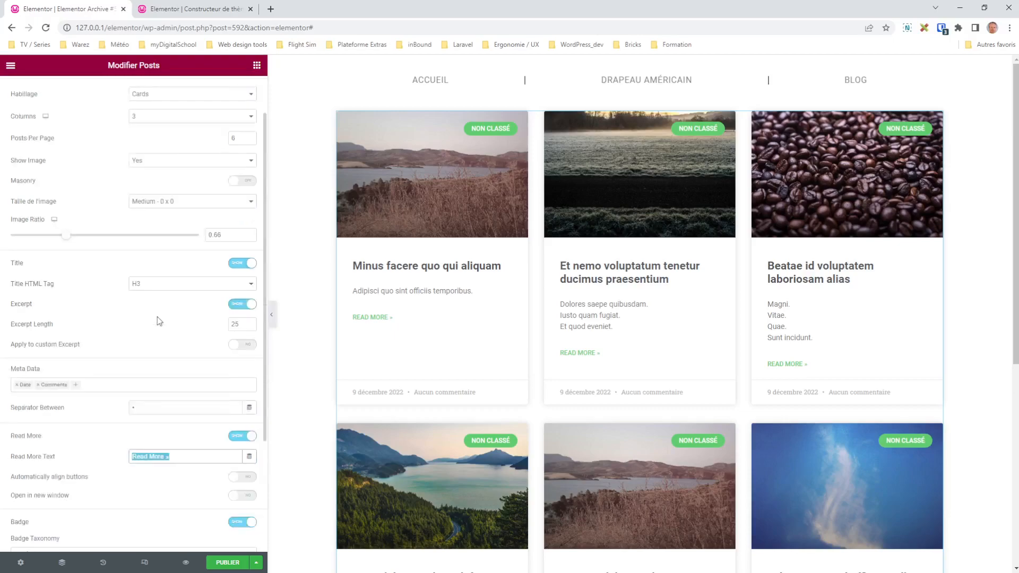
pyautogui.scroll(1, 160, 321)
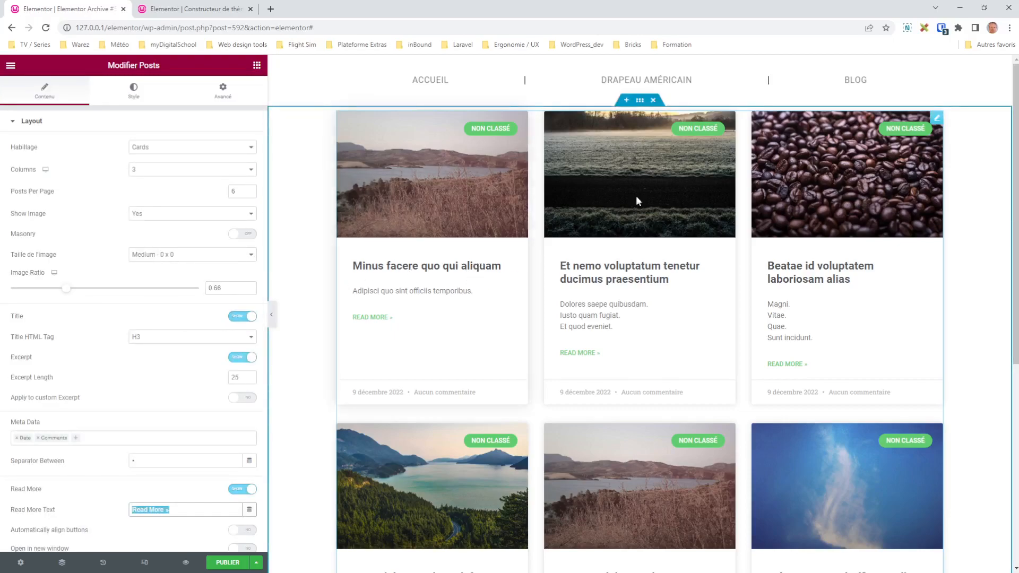
pyautogui.rightClick(937, 125)
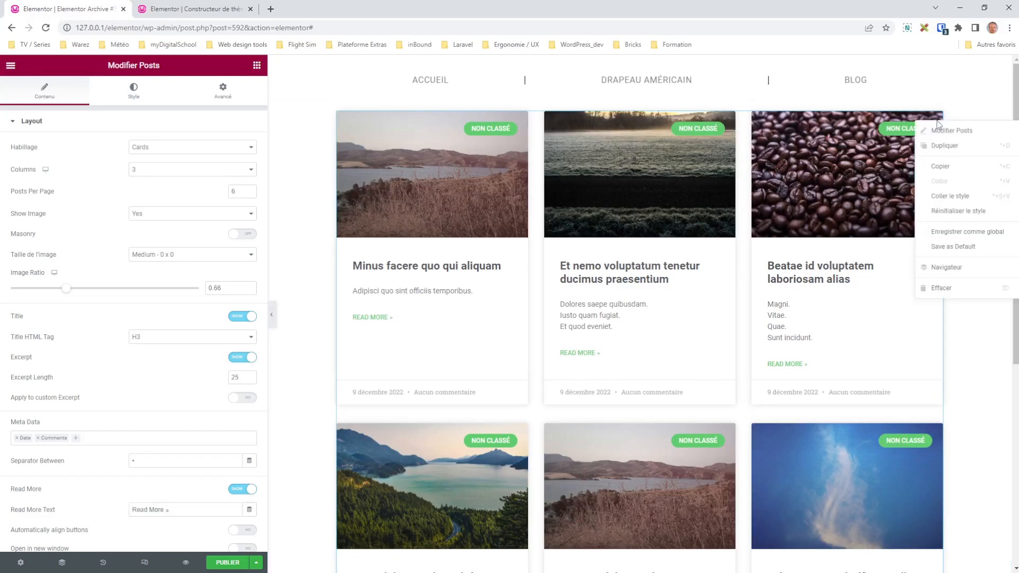
pyautogui.click(940, 291)
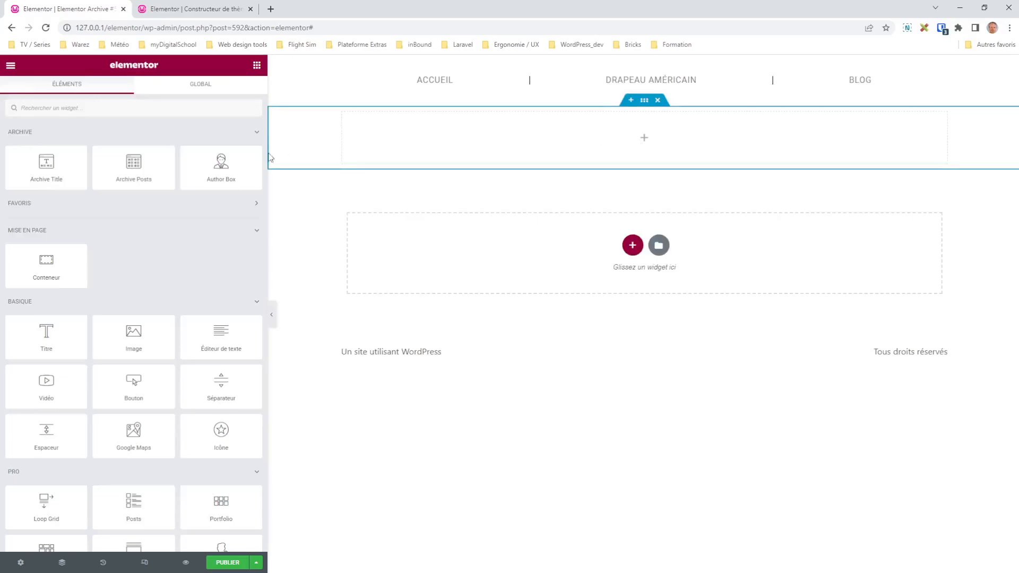
# Find the Loop Grid widget and add it to the archive template's empty container.
pyautogui.click(77, 109)
pyautogui.write('loop')
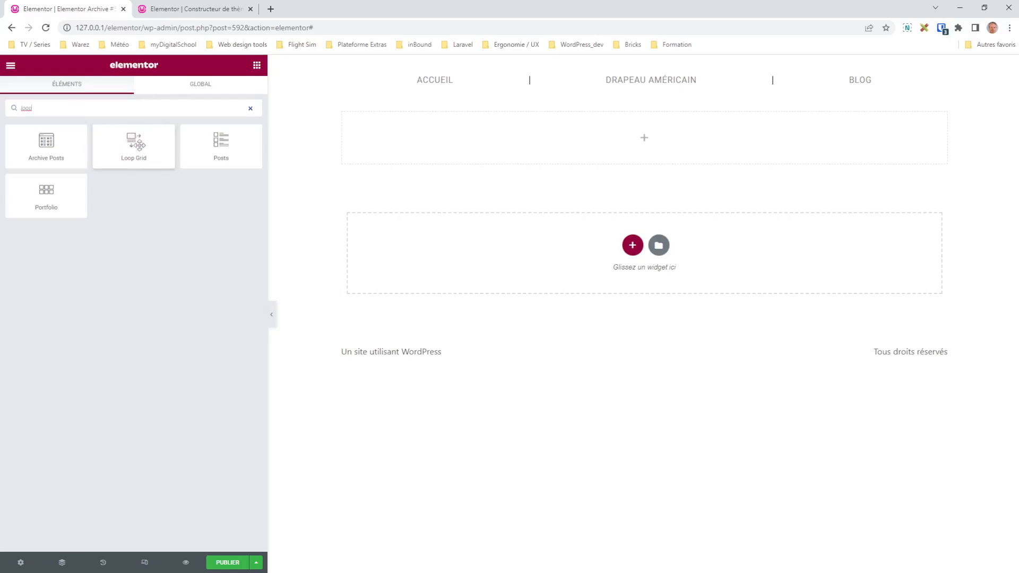
pyautogui.moveTo(134, 142); pyautogui.dragTo(621, 141)
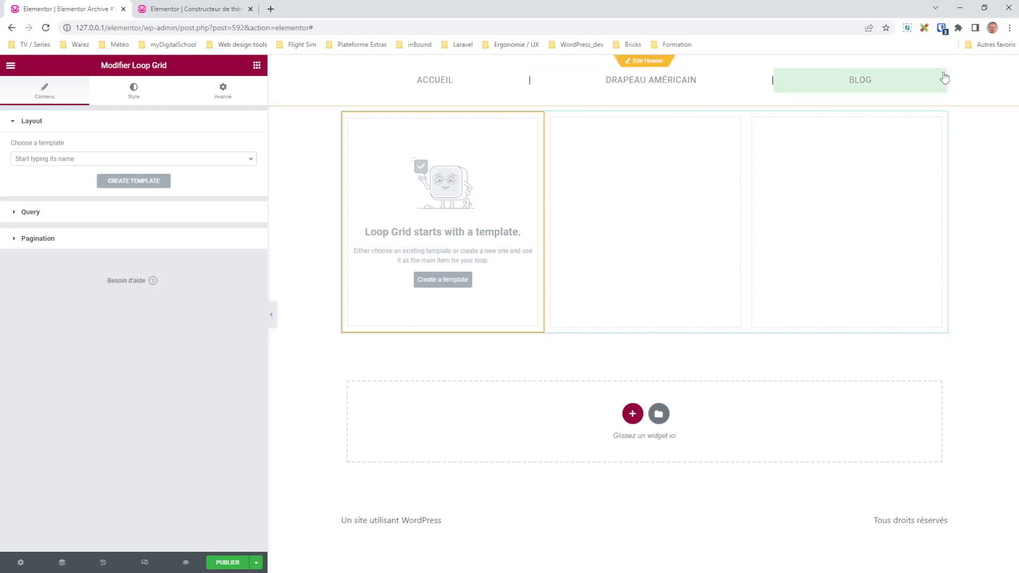
# Measure the width and height of the first Loop Grid cell with the browser's page ruler.
pyautogui.click(924, 28)
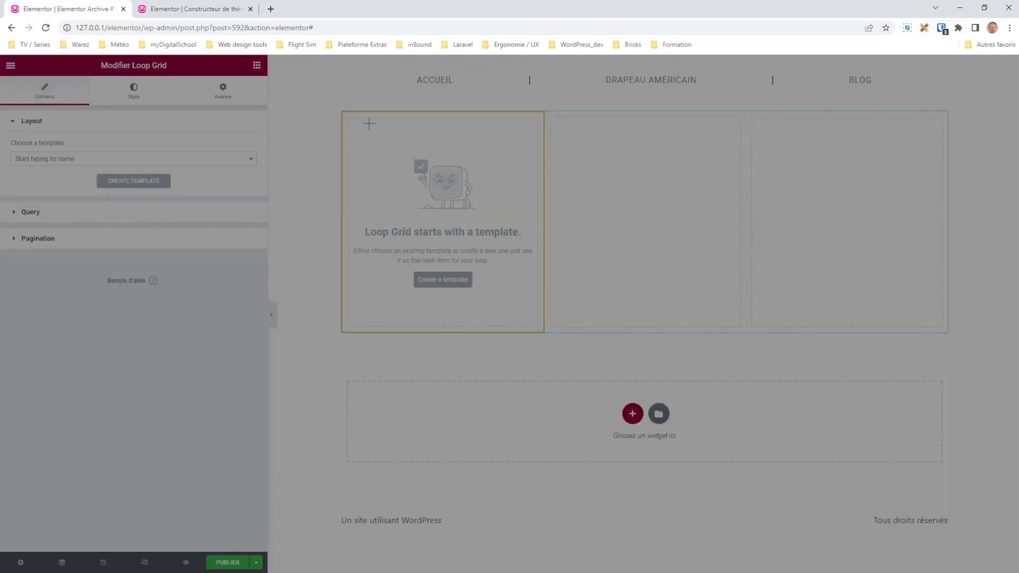
pyautogui.moveTo(343, 113); pyautogui.dragTo(540, 331)
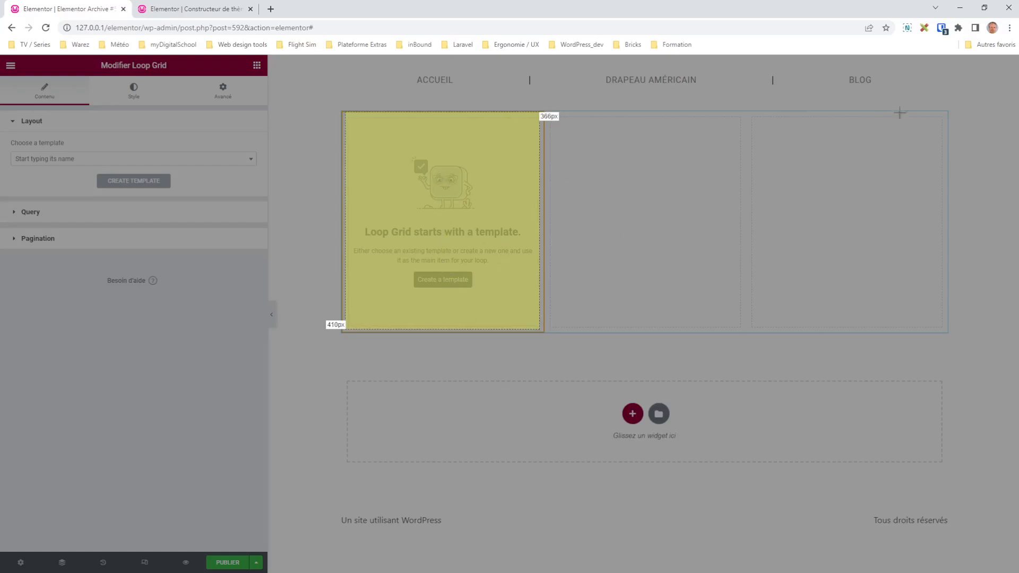
pyautogui.click(924, 27)
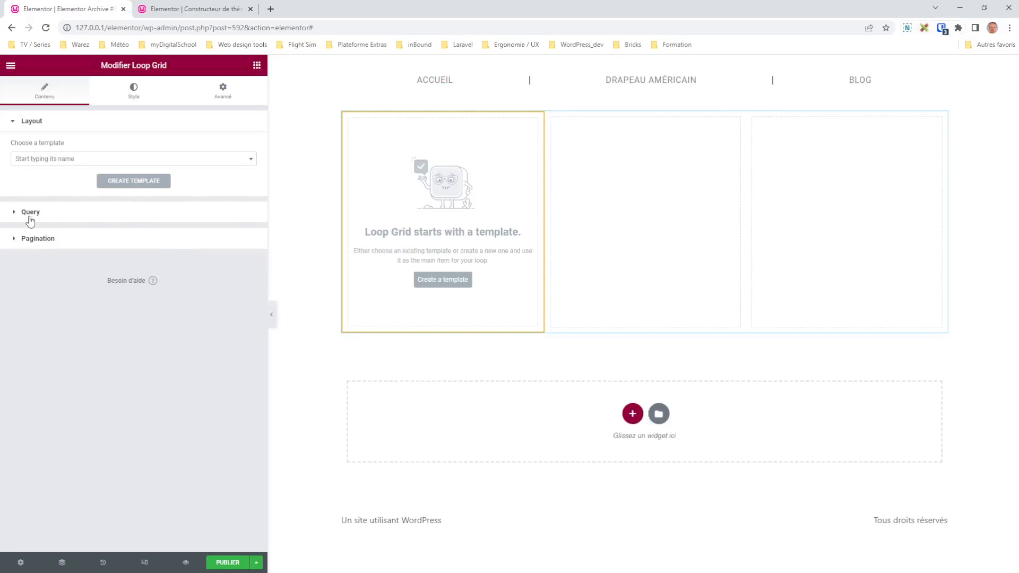
# Examine the Loop Grid's Layout and Query options and the existing Loop Item templates in the theme builder.
pyautogui.click(133, 89)
pyautogui.click(40, 99)
pyautogui.click(32, 215)
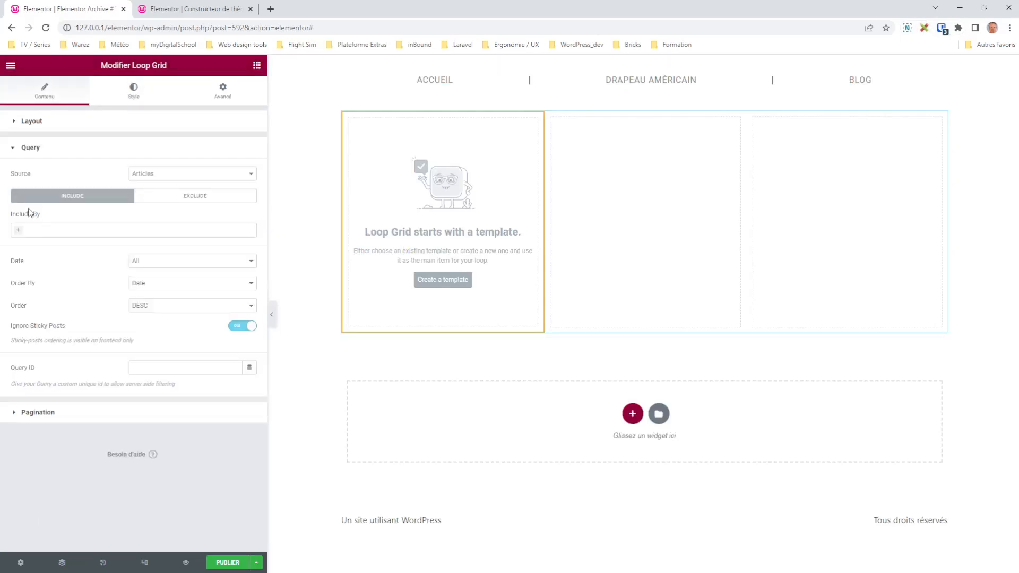
pyautogui.click(32, 151)
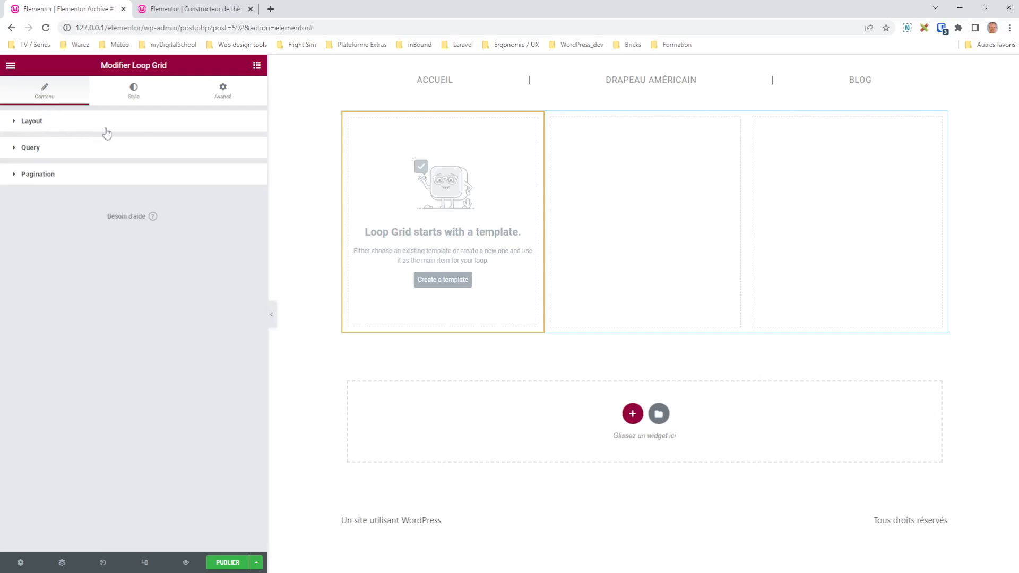
pyautogui.click(25, 122)
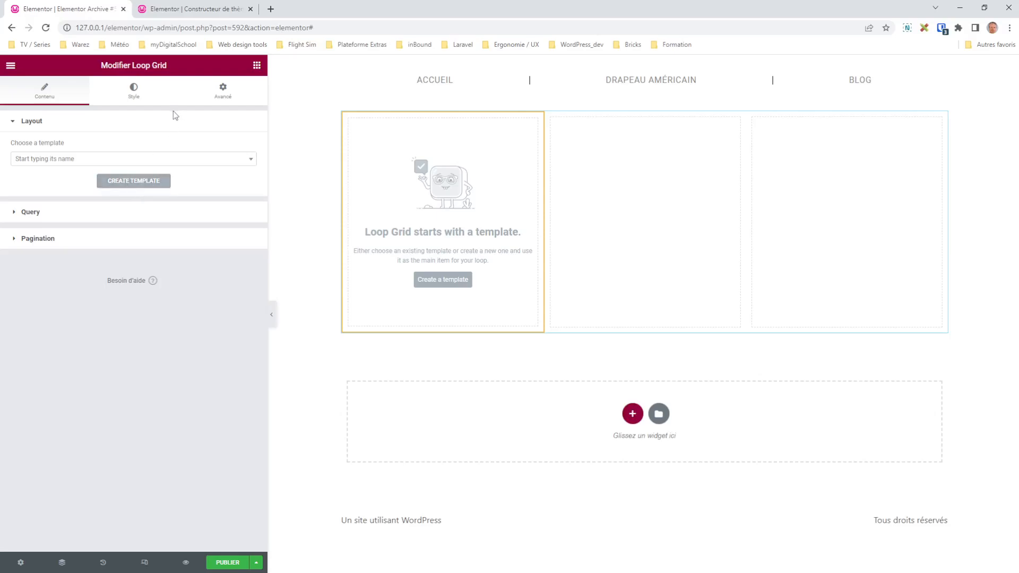
pyautogui.click(189, 10)
pyautogui.moveTo(59, 319)
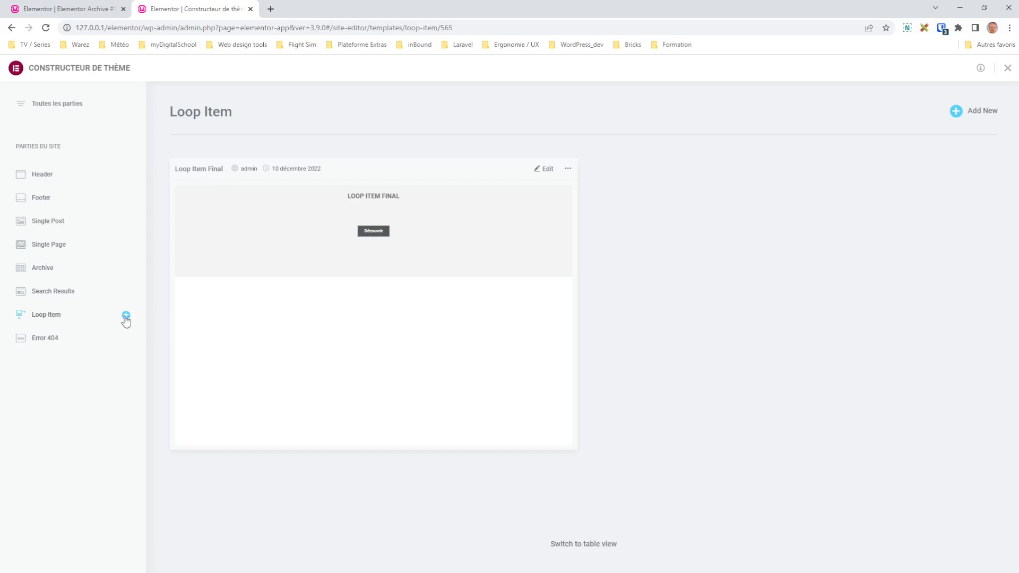
# Return to the archive template and create a new loop item template from the Loop Grid, saving the changes.
pyautogui.click(92, 12)
pyautogui.click(136, 182)
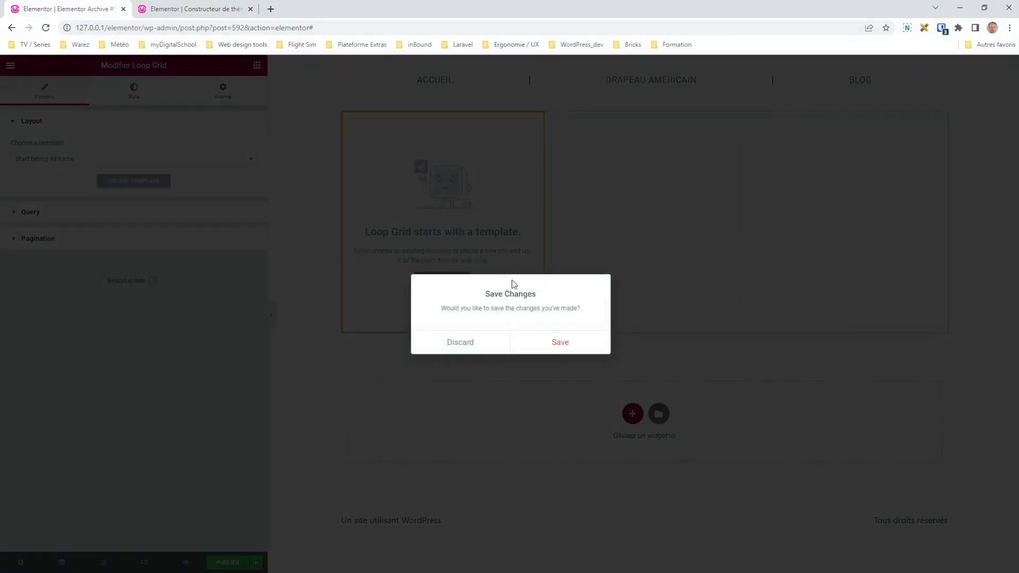
pyautogui.click(561, 342)
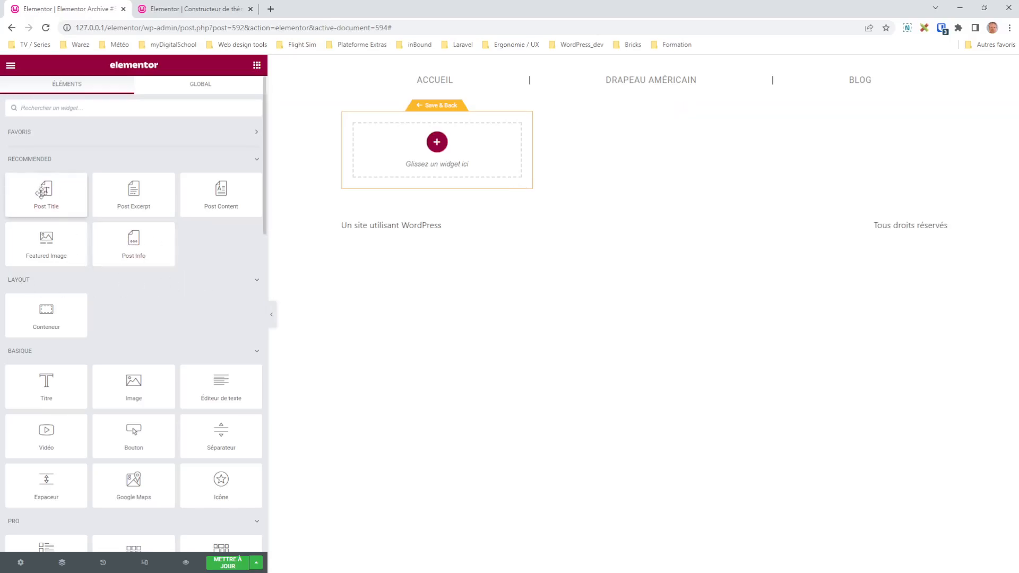
# Add Post Title, Featured Image and Post Excerpt widgets to the loop item, stacked in that order.
pyautogui.moveTo(63, 206); pyautogui.dragTo(438, 151)
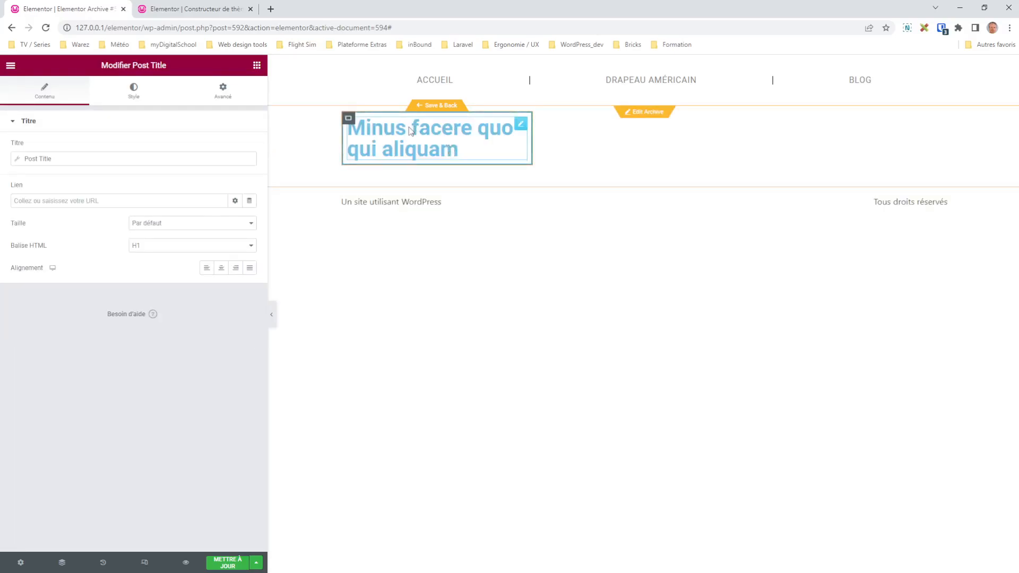
pyautogui.click(257, 65)
pyautogui.moveTo(48, 248); pyautogui.dragTo(413, 162)
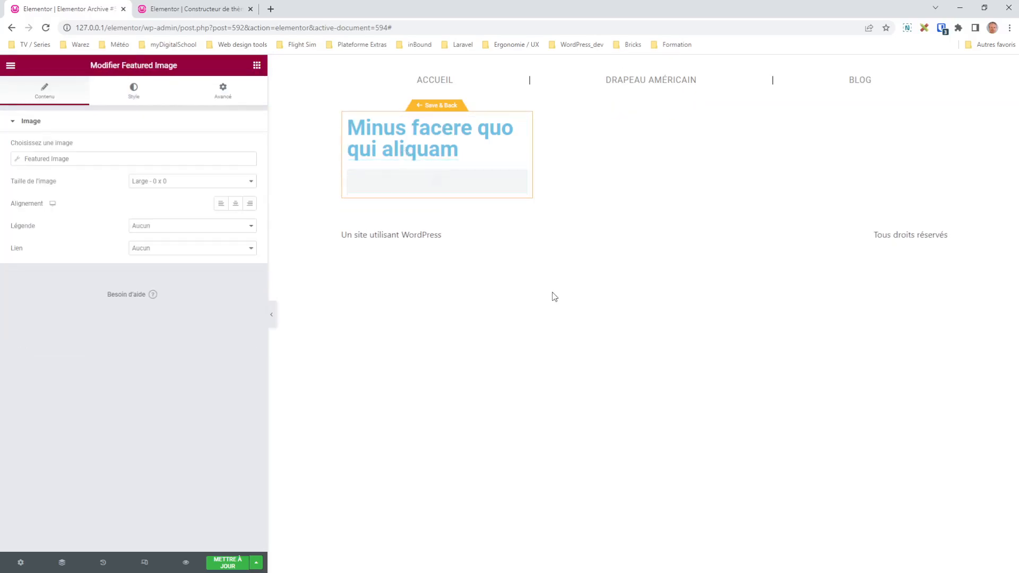
pyautogui.click(256, 65)
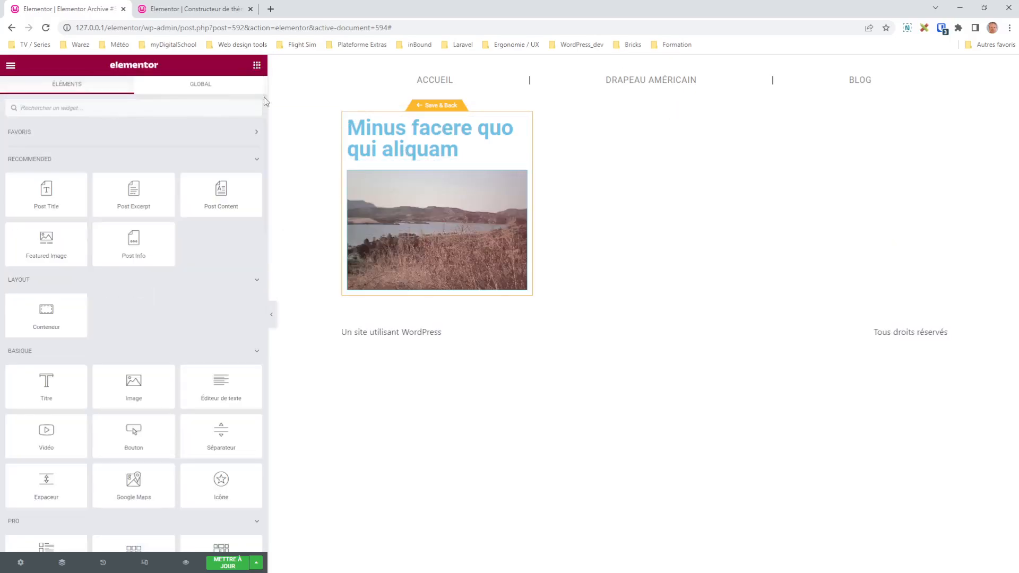
pyautogui.moveTo(133, 194); pyautogui.dragTo(473, 288)
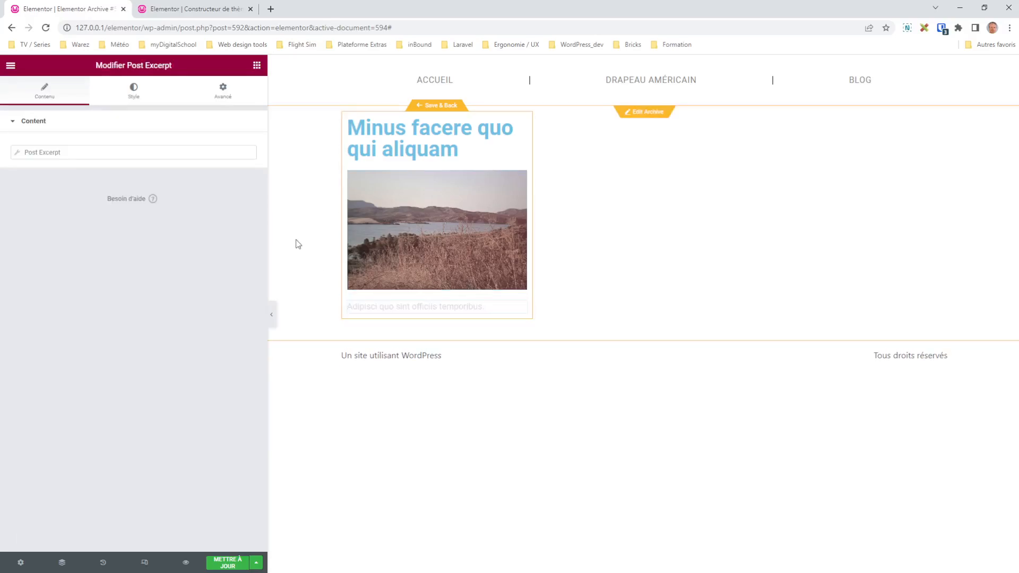
# Add a button below the excerpt with the text "En savoir plus" and centre it.
pyautogui.click(256, 65)
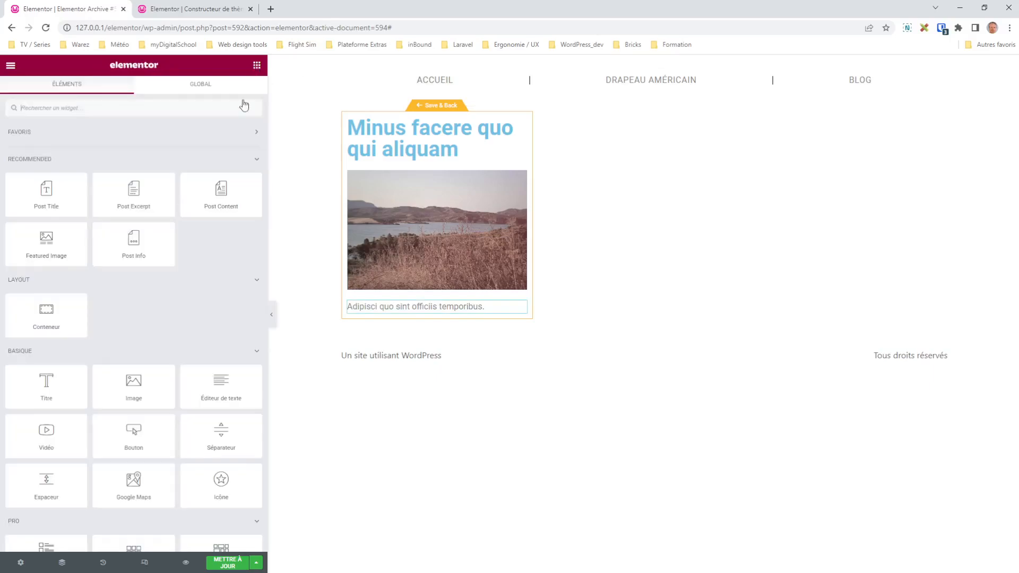
pyautogui.moveTo(133, 431); pyautogui.dragTo(441, 311)
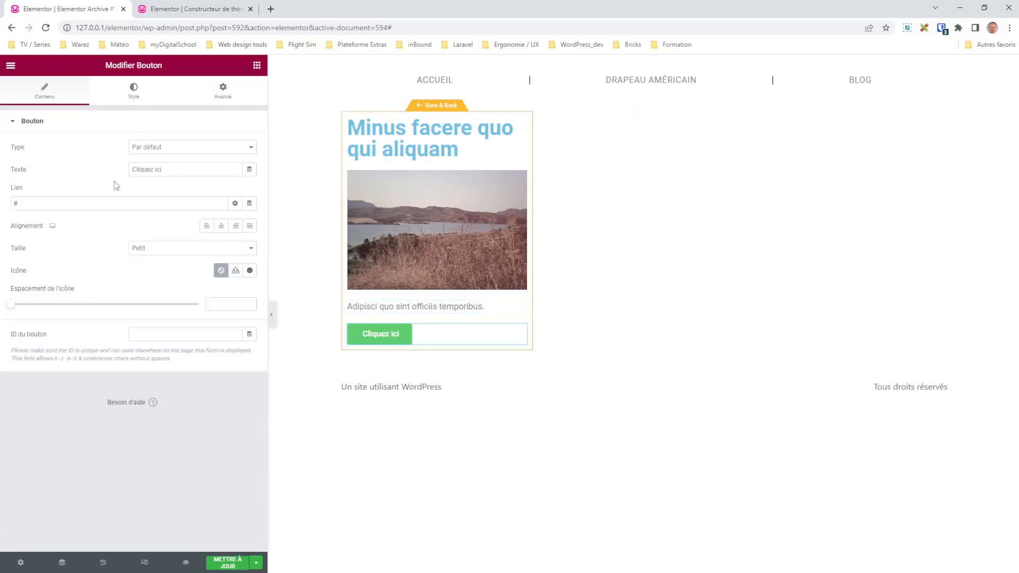
pyautogui.moveTo(184, 169); pyautogui.dragTo(62, 174)
pyautogui.write('En savoir plus')
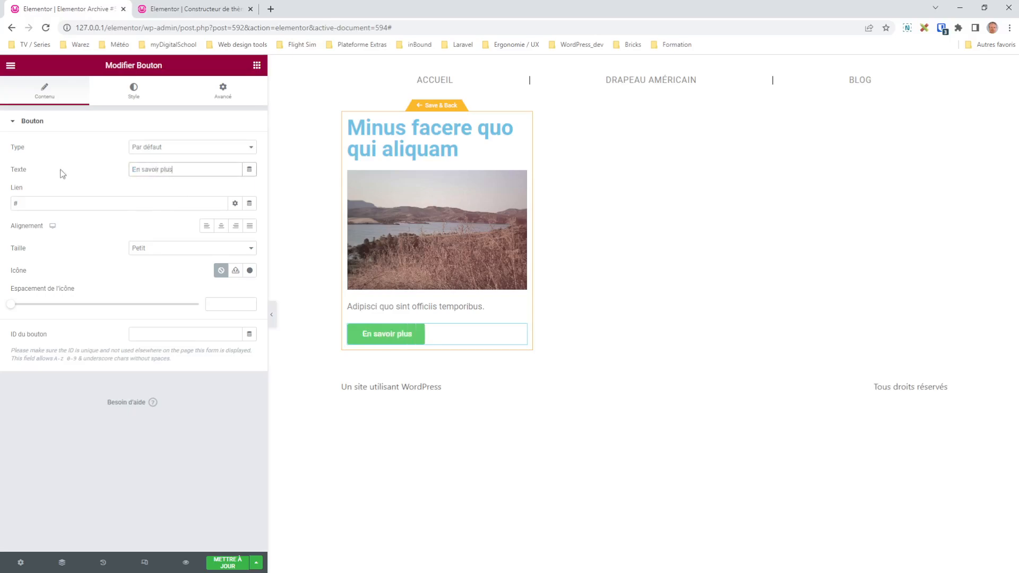
pyautogui.click(221, 226)
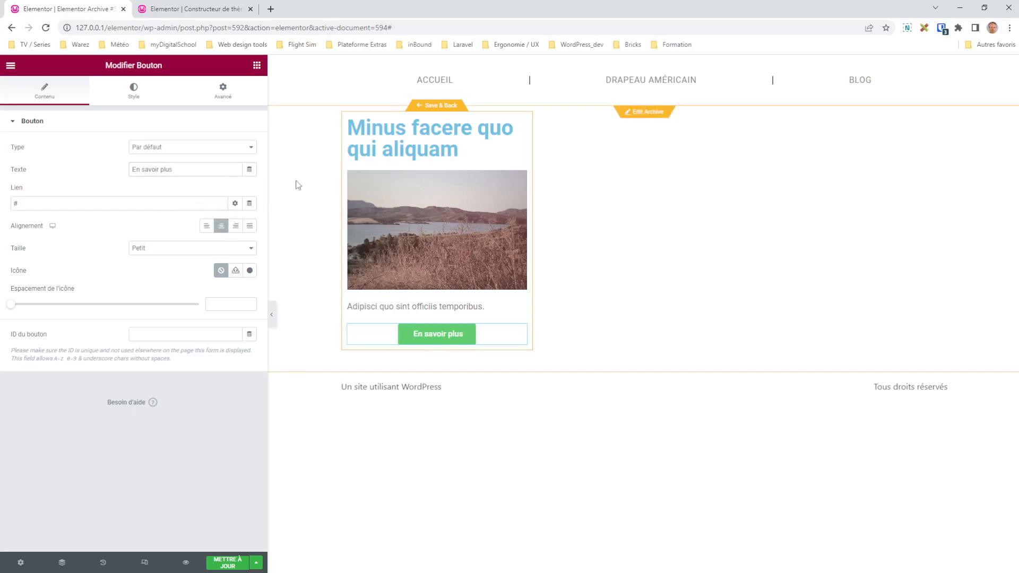
# Change the Post Title's text colour to the dark grey global colour.
pyautogui.click(447, 133)
pyautogui.click(133, 90)
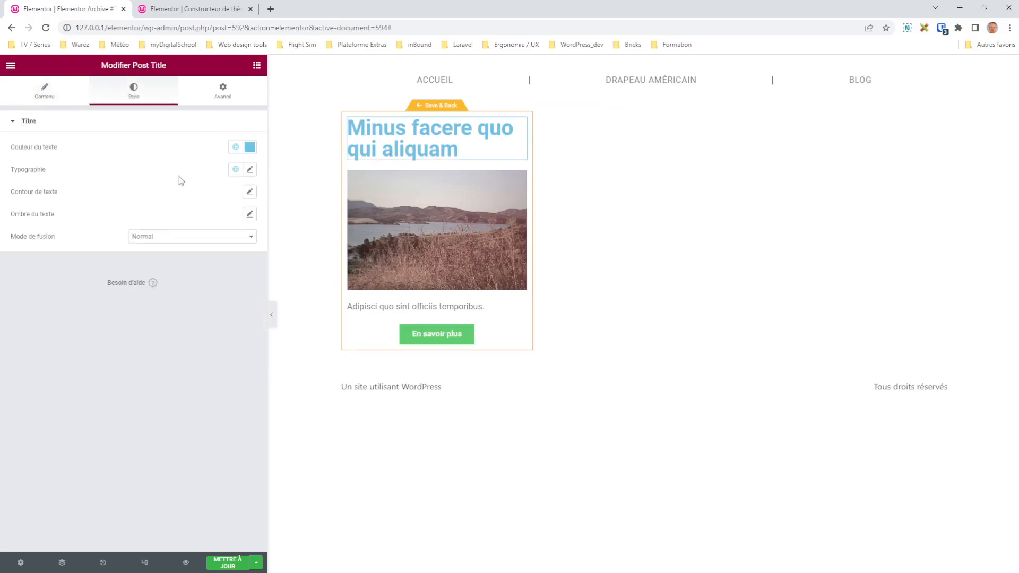
pyautogui.click(235, 147)
pyautogui.click(149, 214)
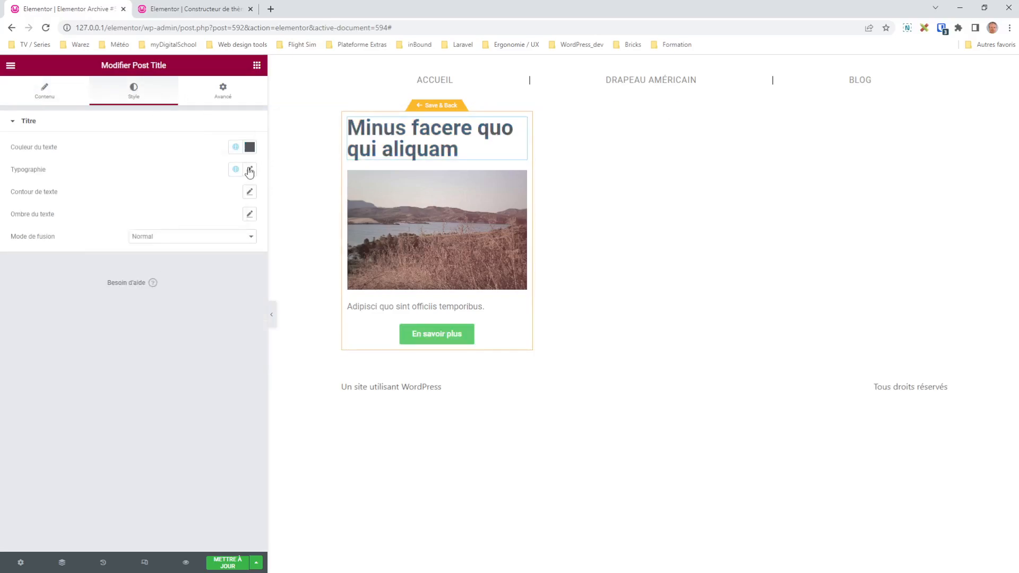
# Set the Post Title's typography to a lighter weight, 1.2 em size and uppercase, and centre the title.
pyautogui.click(250, 169)
pyautogui.click(182, 277)
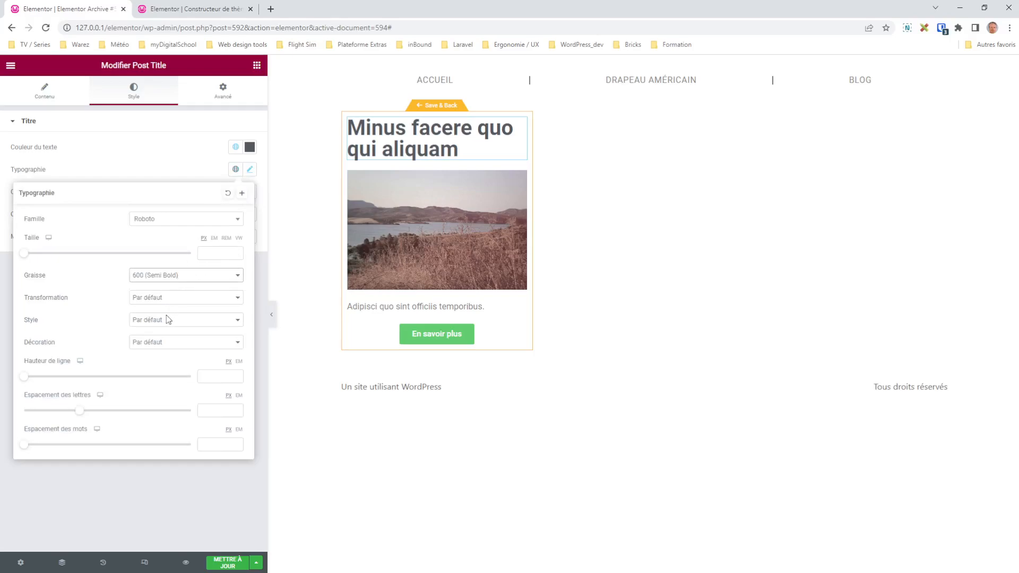
pyautogui.click(167, 316)
pyautogui.click(214, 238)
pyautogui.click(215, 255)
pyautogui.write('1.2')
pyautogui.click(182, 298)
pyautogui.click(177, 318)
pyautogui.click(45, 90)
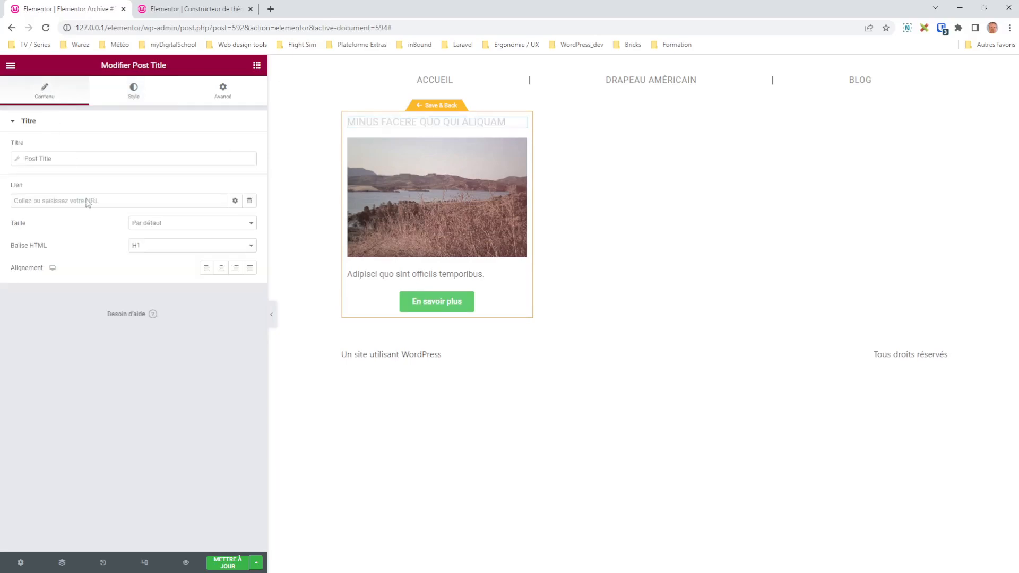
pyautogui.click(221, 268)
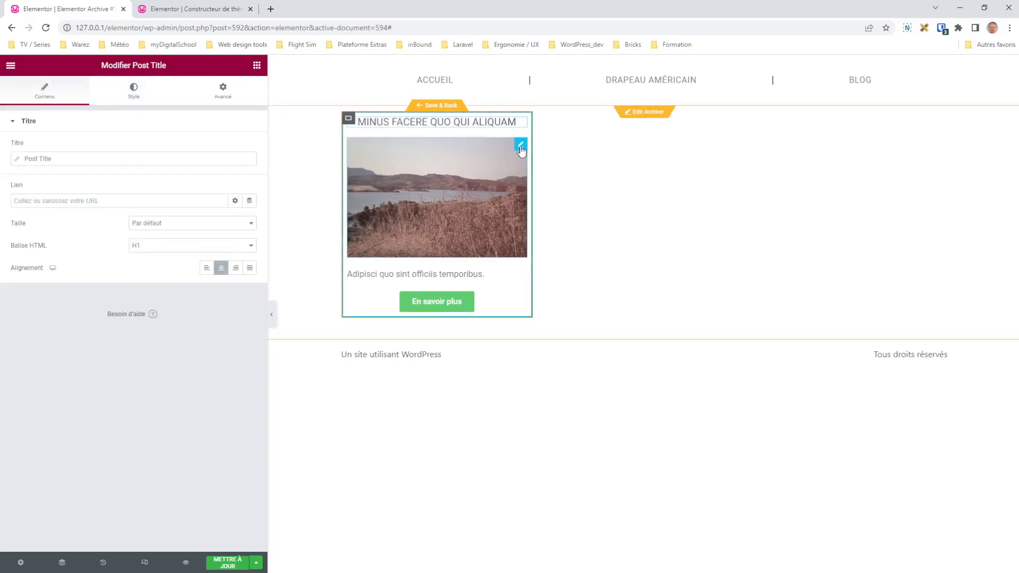
# Set the Featured Image's size to Medium Large - 768 x 0.
pyautogui.click(521, 144)
pyautogui.click(202, 210)
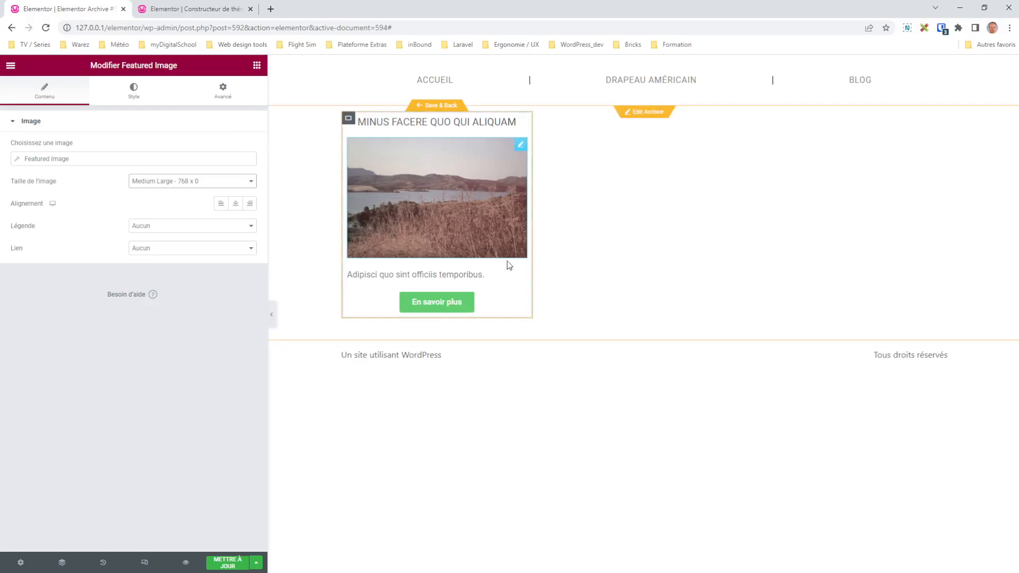
pyautogui.click(481, 278)
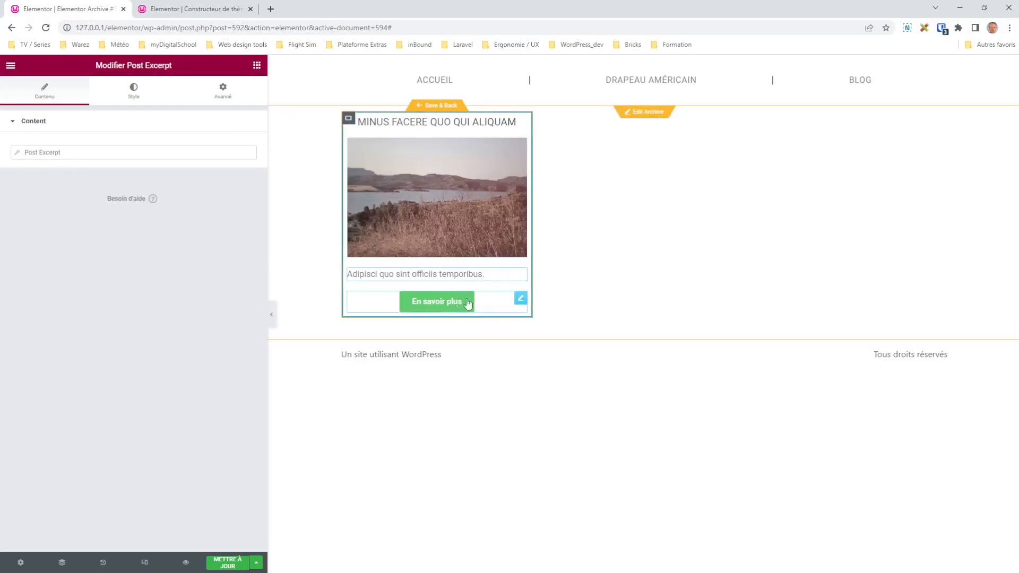
# Give the "En savoir plus" button a border radius of 0 and the dark grey global background colour.
pyautogui.click(521, 299)
pyautogui.click(135, 91)
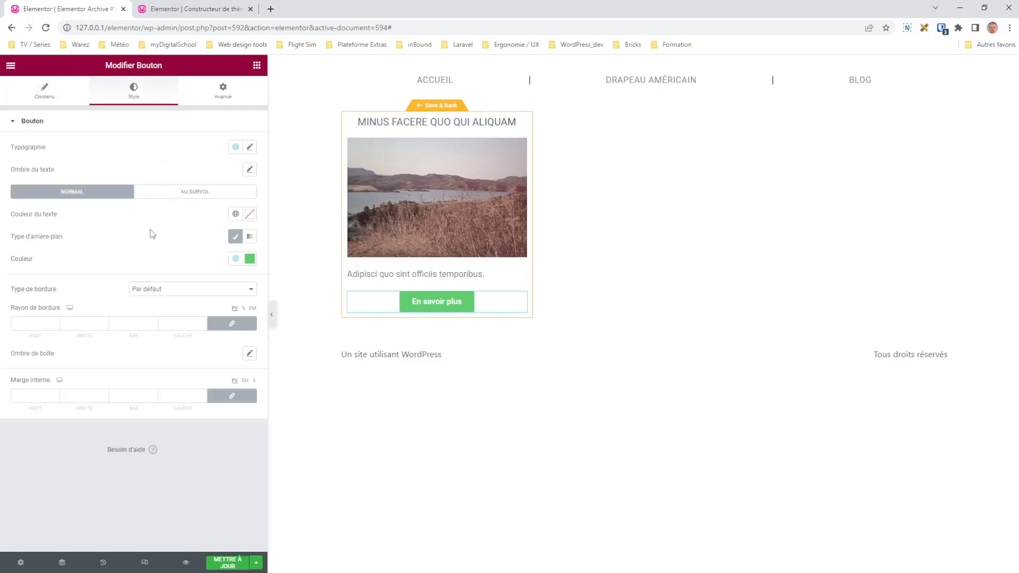
pyautogui.click(21, 320)
pyautogui.click(236, 259)
pyautogui.click(145, 325)
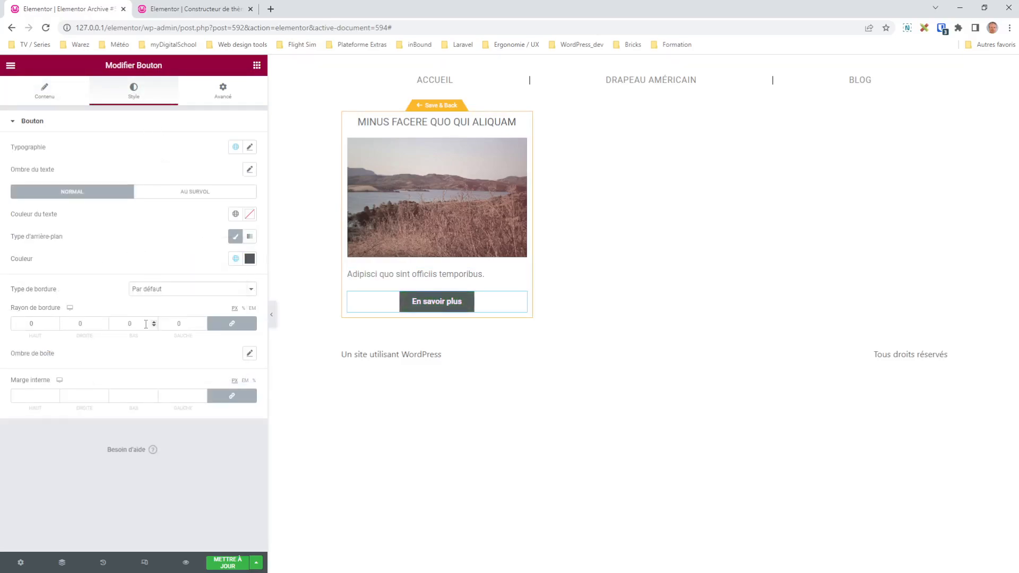
# Give the button's hover state a black #000000 background and the Secondaire global text colour.
pyautogui.click(205, 191)
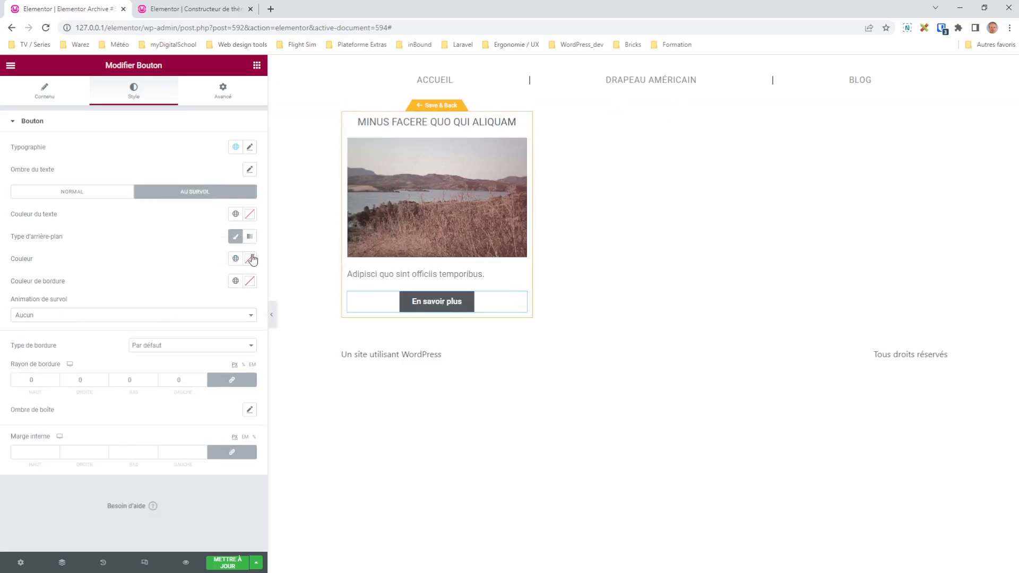
pyautogui.click(235, 259)
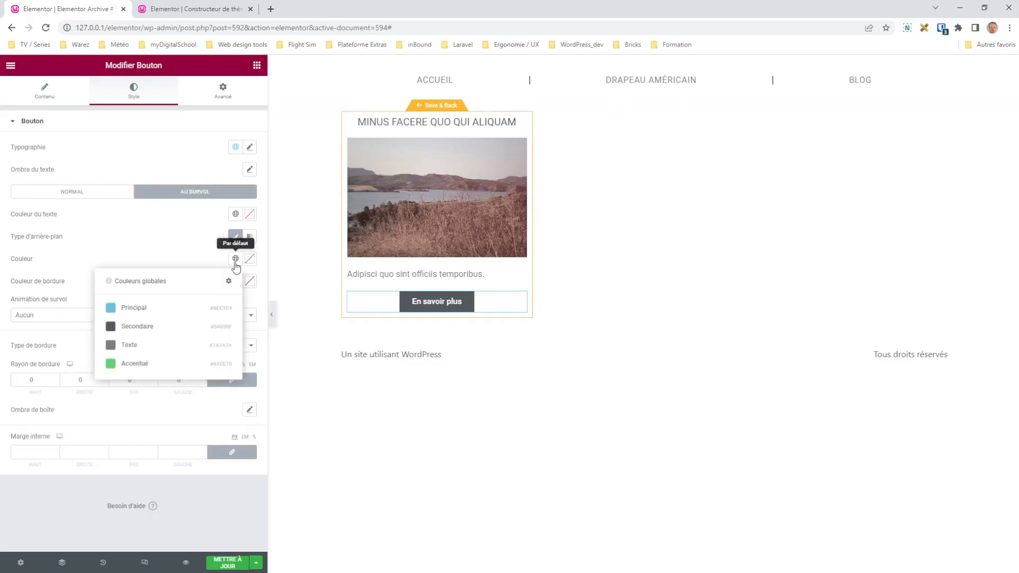
pyautogui.click(153, 328)
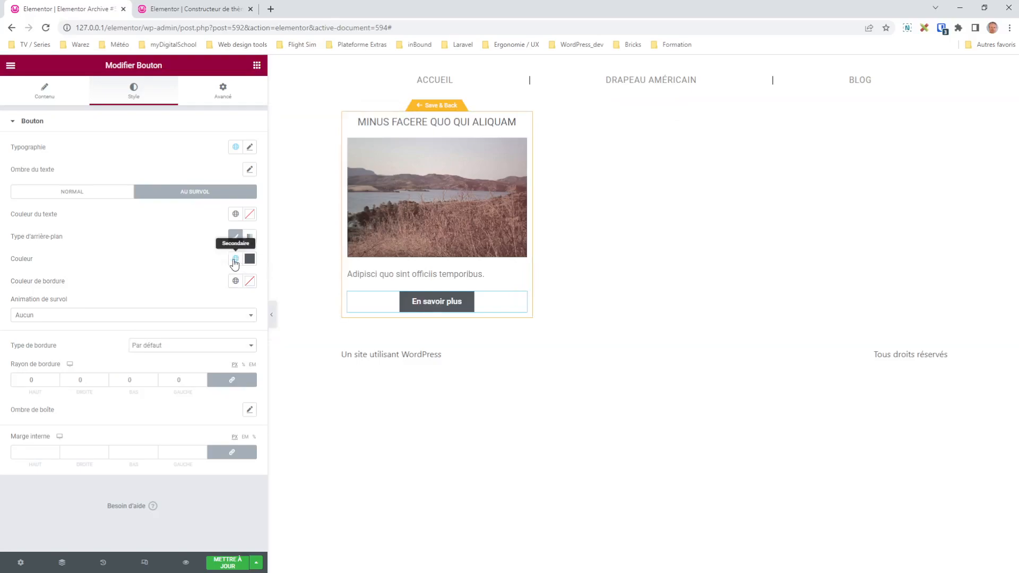
pyautogui.click(235, 214)
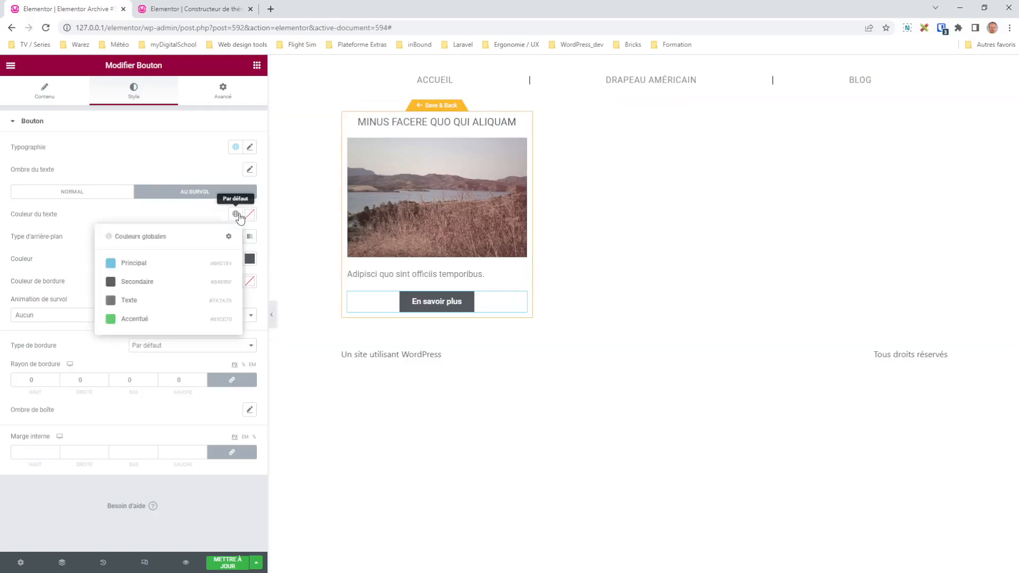
pyautogui.click(154, 281)
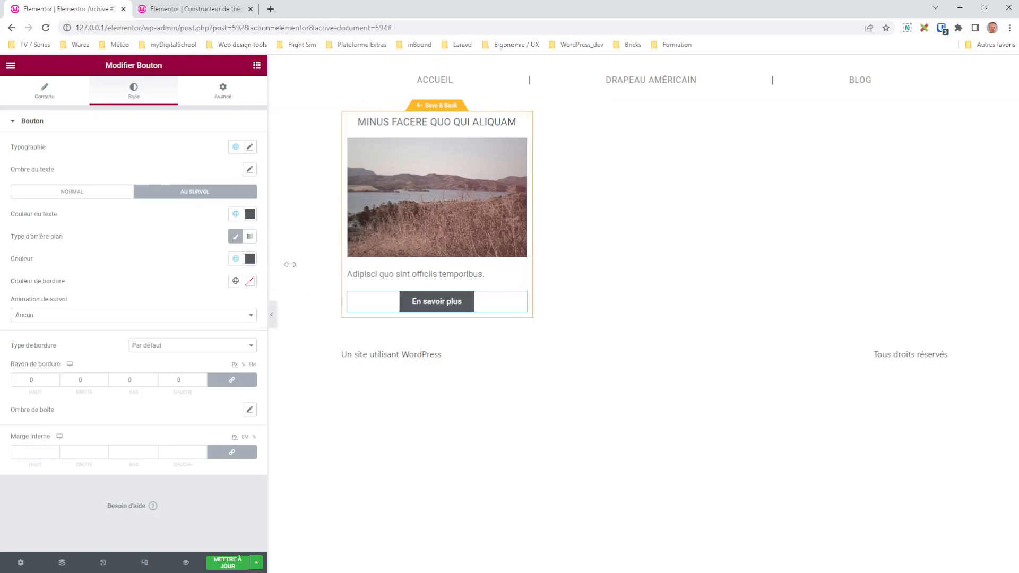
pyautogui.click(250, 281)
pyautogui.moveTo(177, 348); pyautogui.dragTo(118, 399)
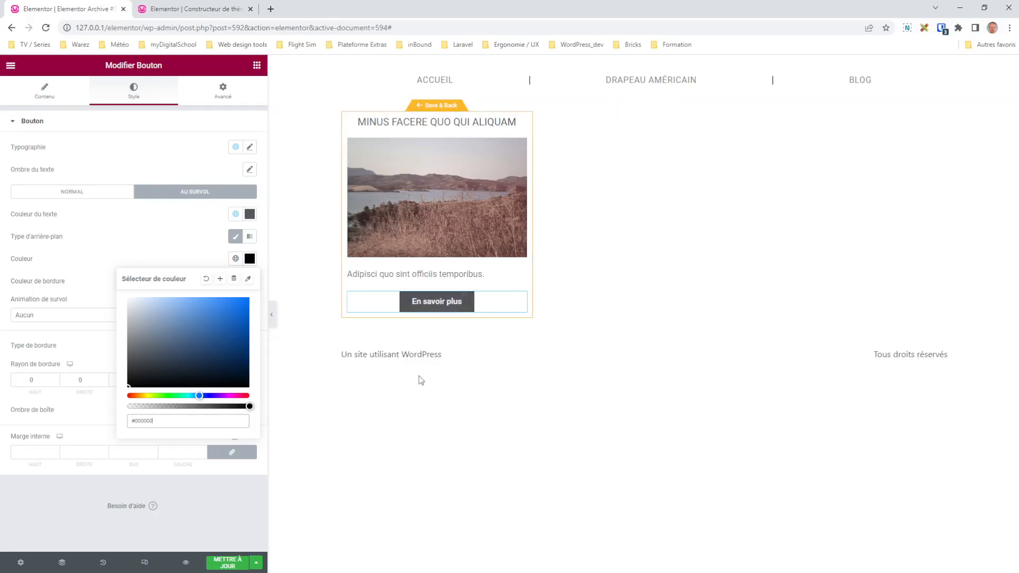
# Set the button's normal text colour to a custom light grey-blue.
pyautogui.click(112, 194)
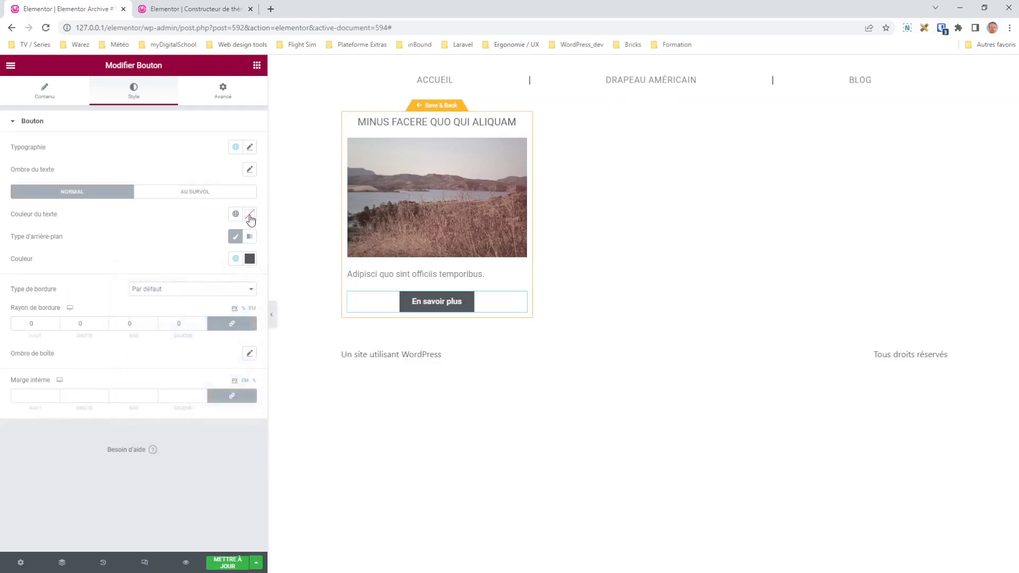
pyautogui.click(234, 215)
pyautogui.click(154, 281)
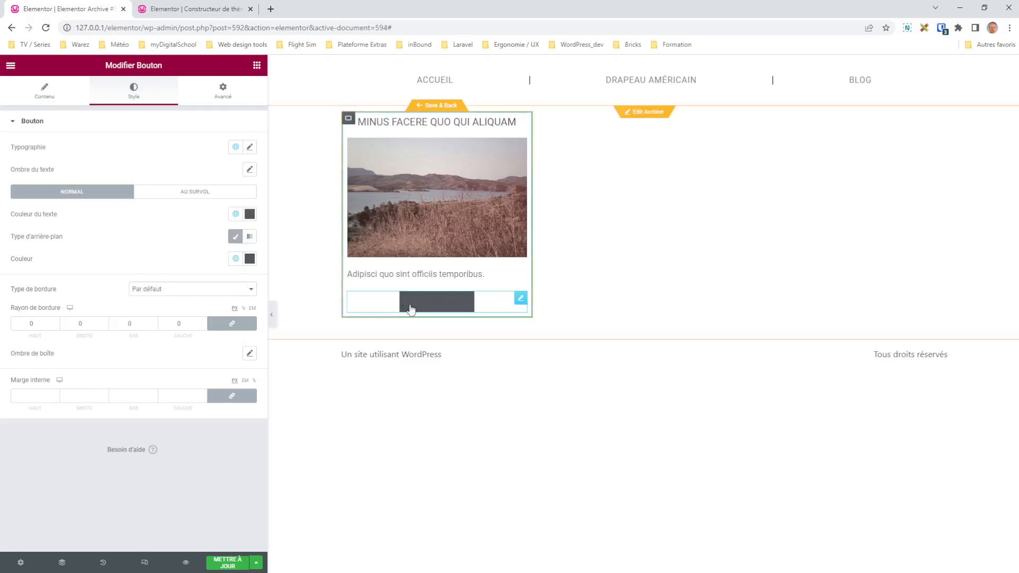
pyautogui.click(249, 214)
pyautogui.moveTo(140, 310); pyautogui.dragTo(144, 280)
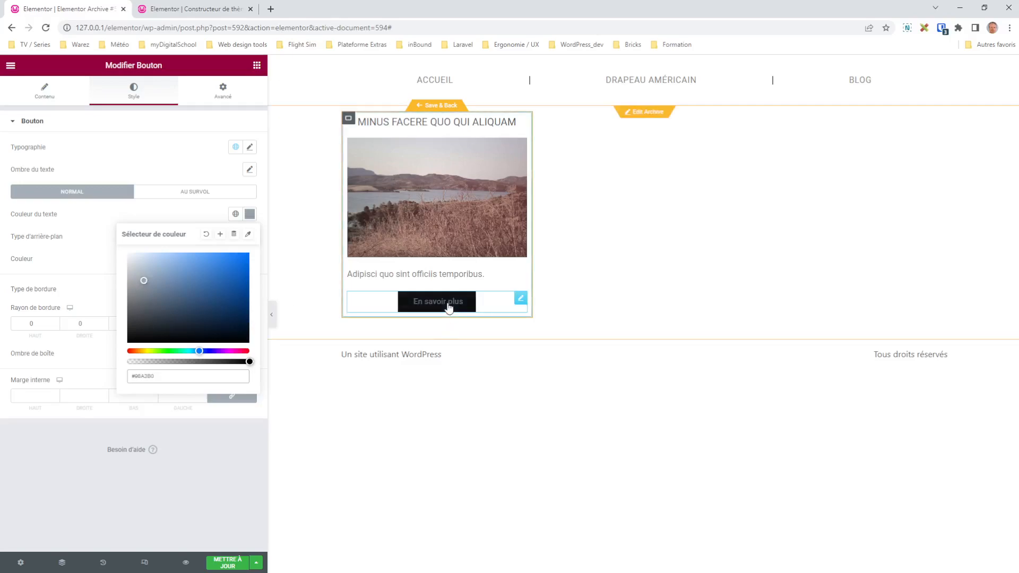
# Set the button's hover text colour to white #FFFFFF.
pyautogui.click(195, 191)
pyautogui.click(249, 214)
pyautogui.moveTo(140, 306); pyautogui.dragTo(120, 243)
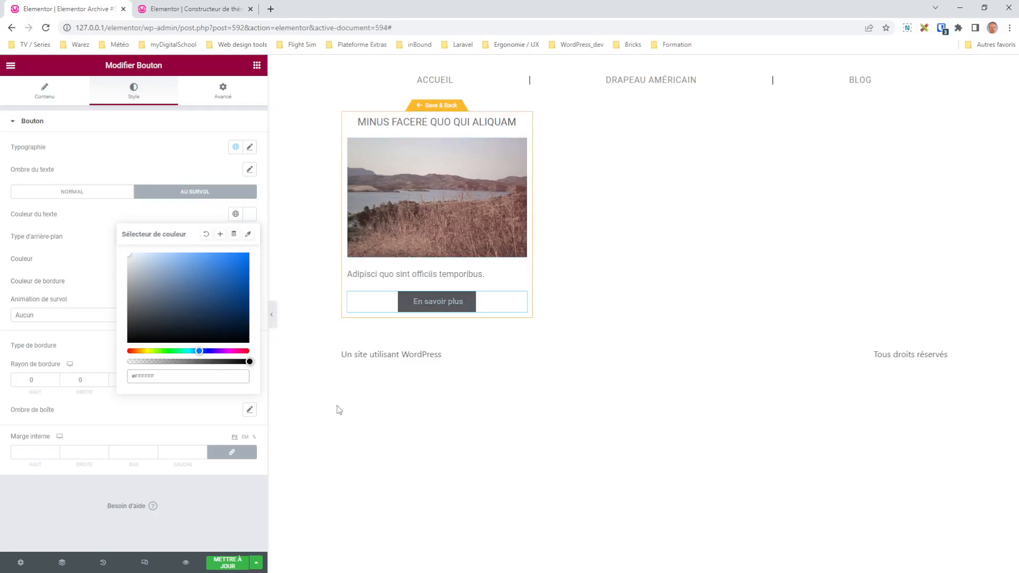
# Save the loop item template and return to the archive template.
pyautogui.click(226, 566)
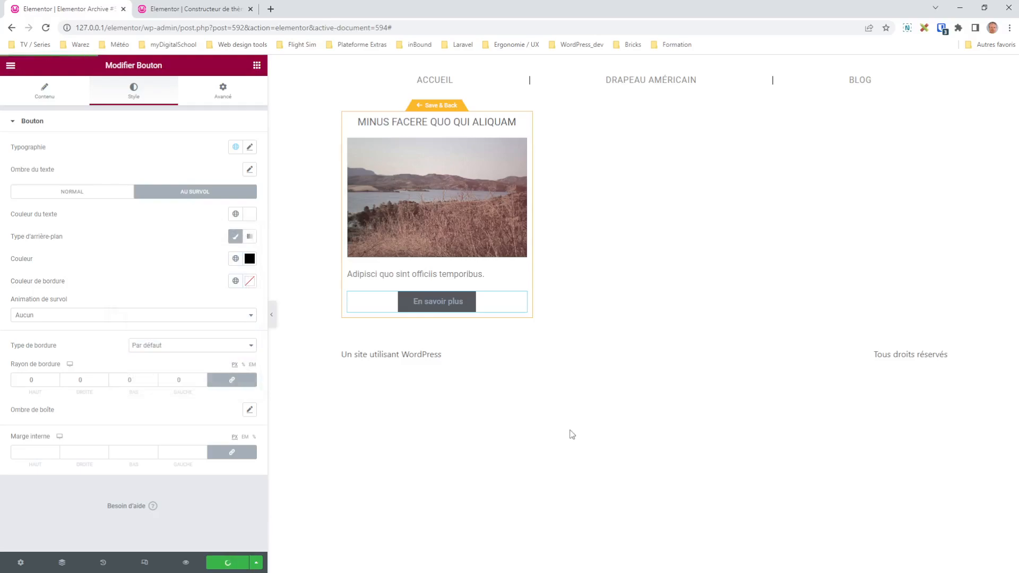
pyautogui.click(256, 563)
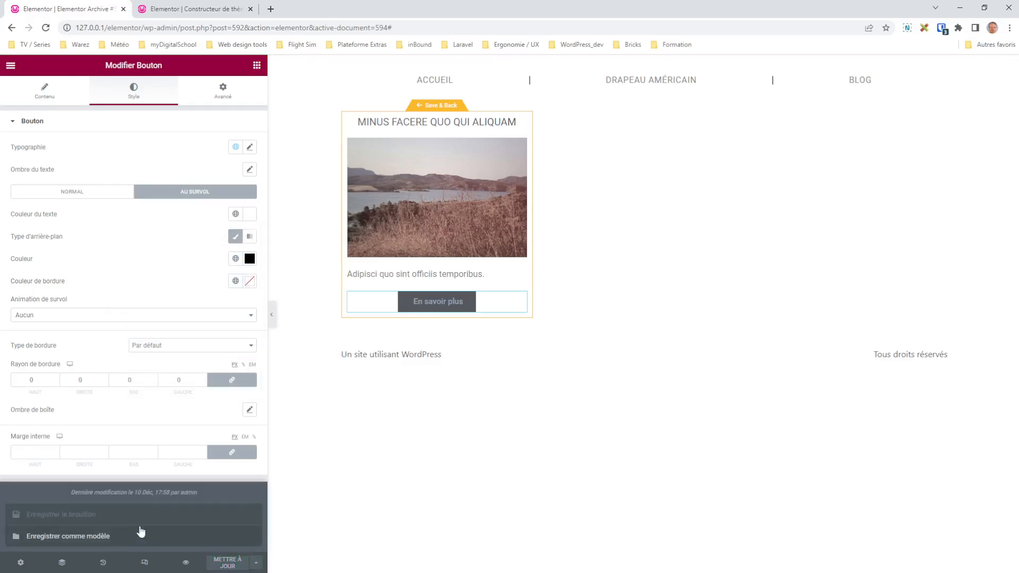
pyautogui.click(535, 463)
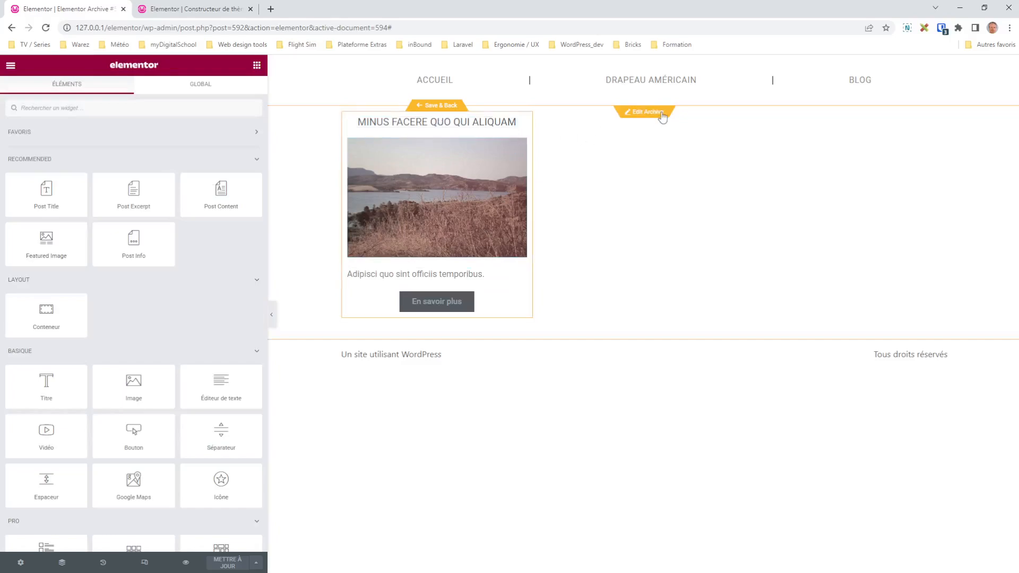
pyautogui.click(437, 106)
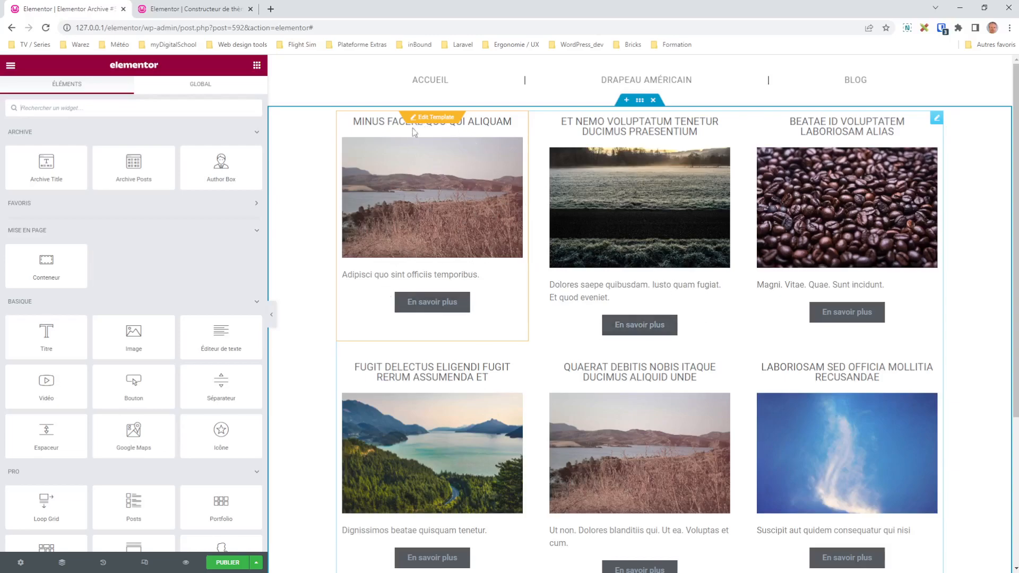
# Open the Loop Grid widget for editing.
pyautogui.click(936, 118)
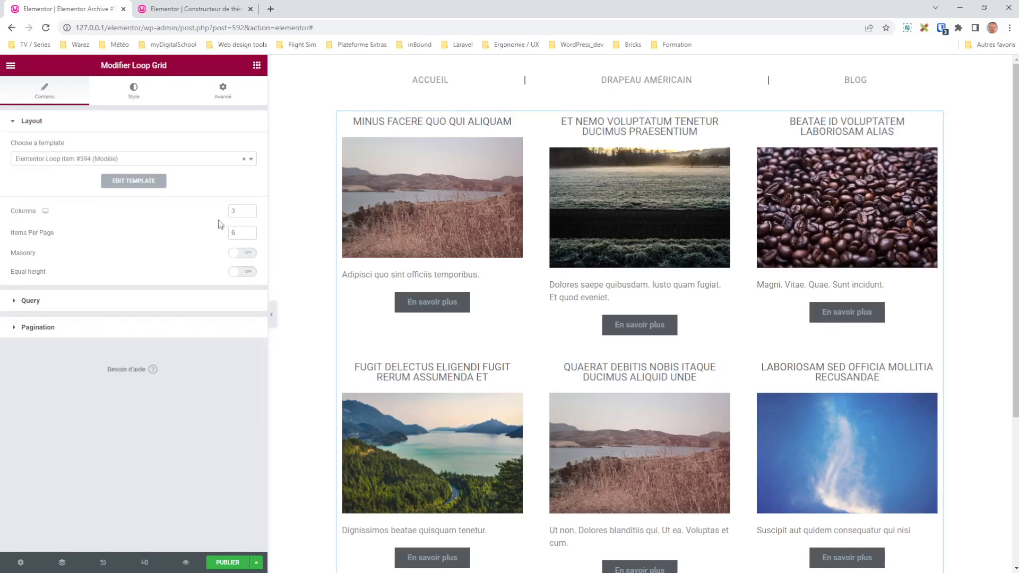
# Try the Loop Grid with 4 columns and set it back to 3.
pyautogui.click(250, 214)
pyautogui.click(250, 209)
pyautogui.click(250, 209)
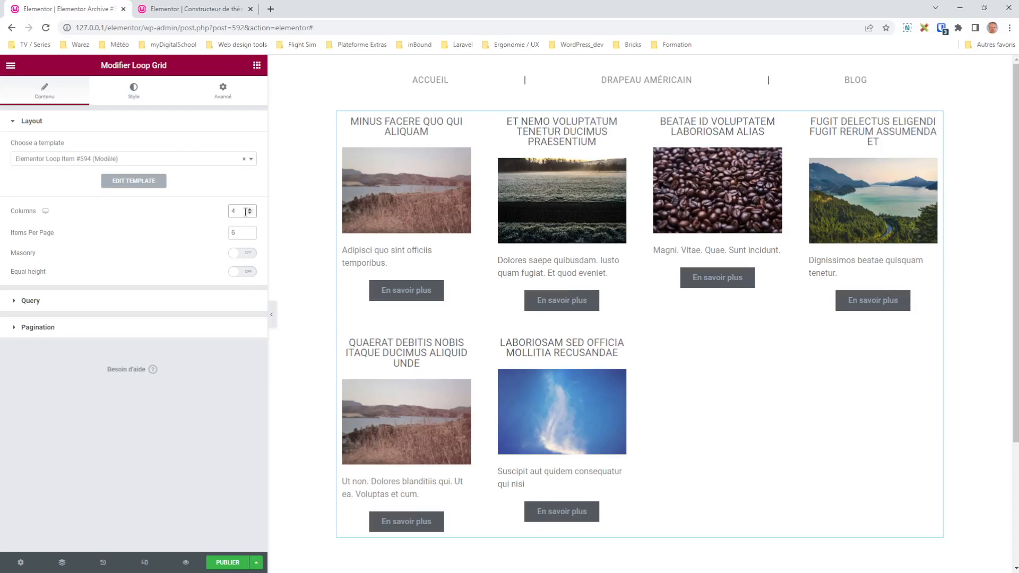
pyautogui.click(249, 213)
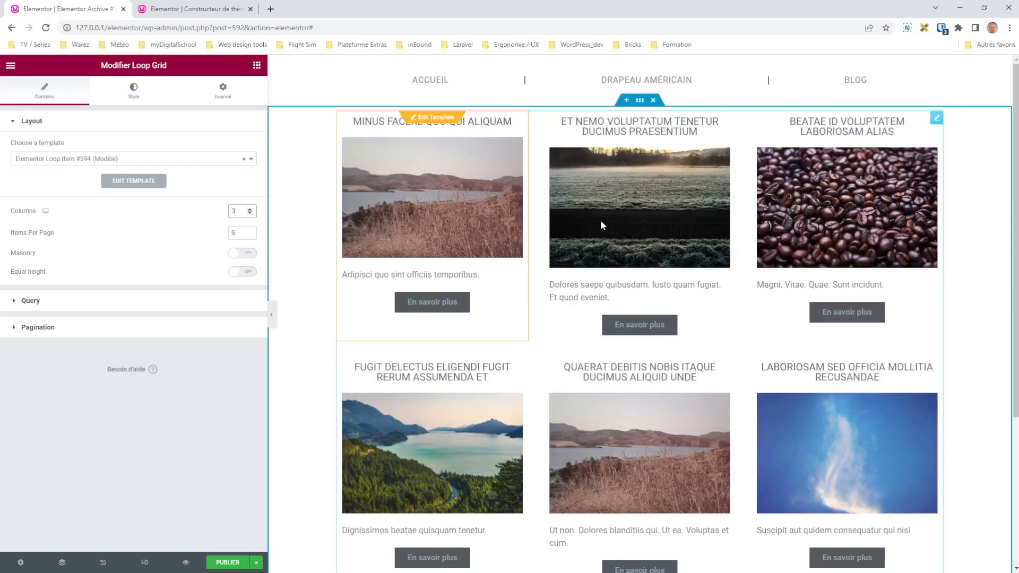
pyautogui.click(249, 209)
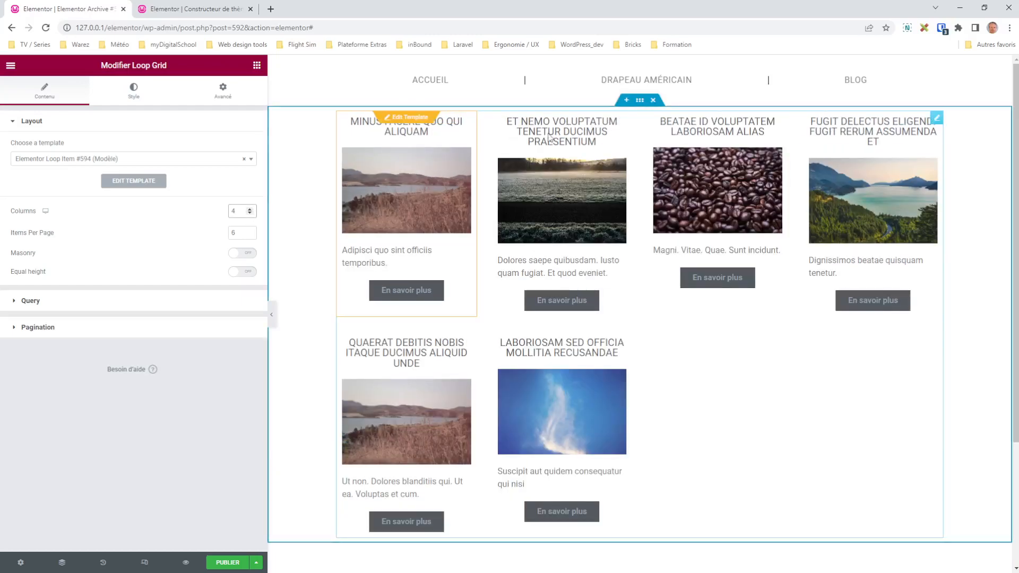
pyautogui.click(249, 212)
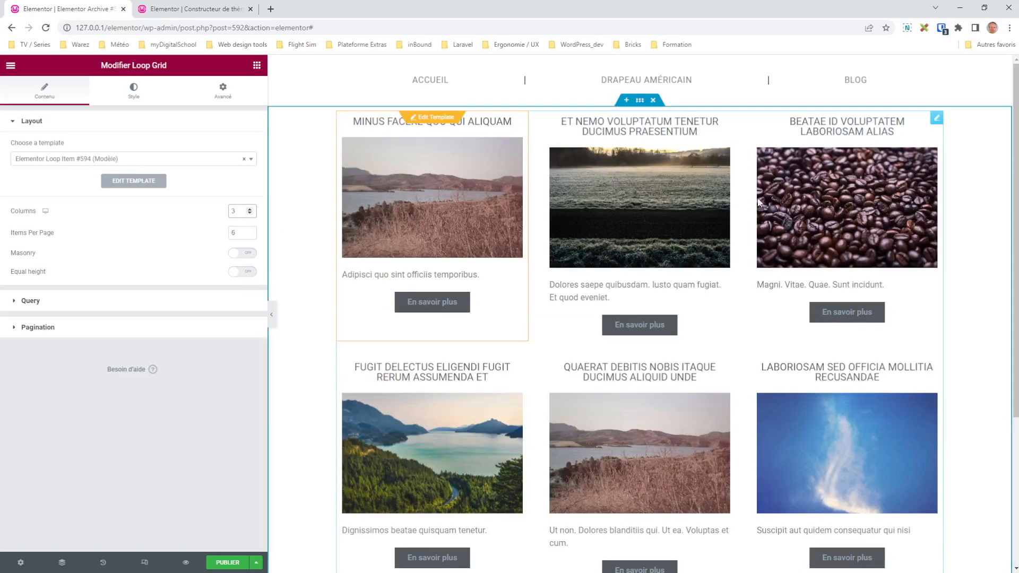
# Try 1000 items per page in the Loop Grid and set the value back to 6.
pyautogui.click(239, 235)
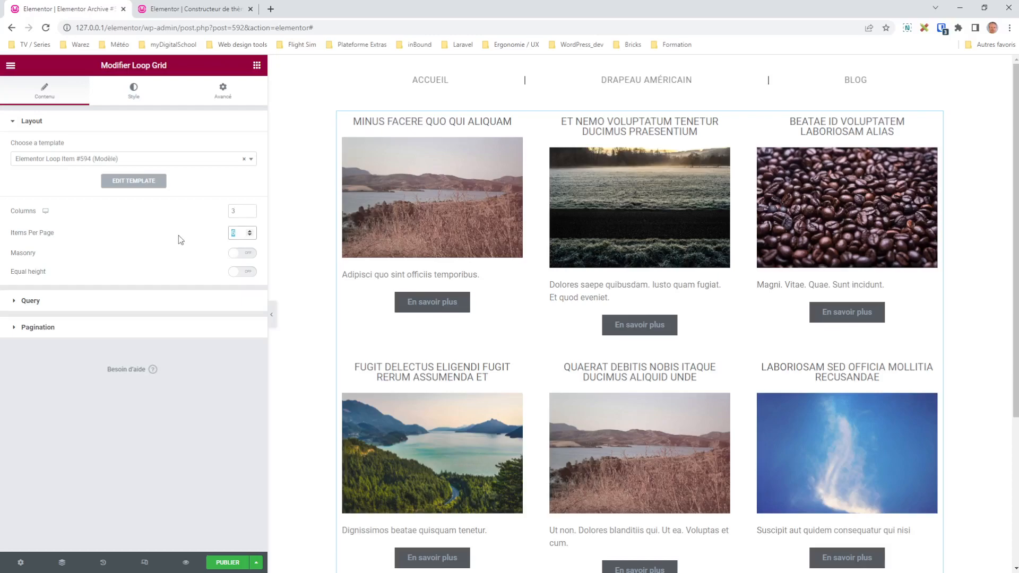
pyautogui.write('1000')
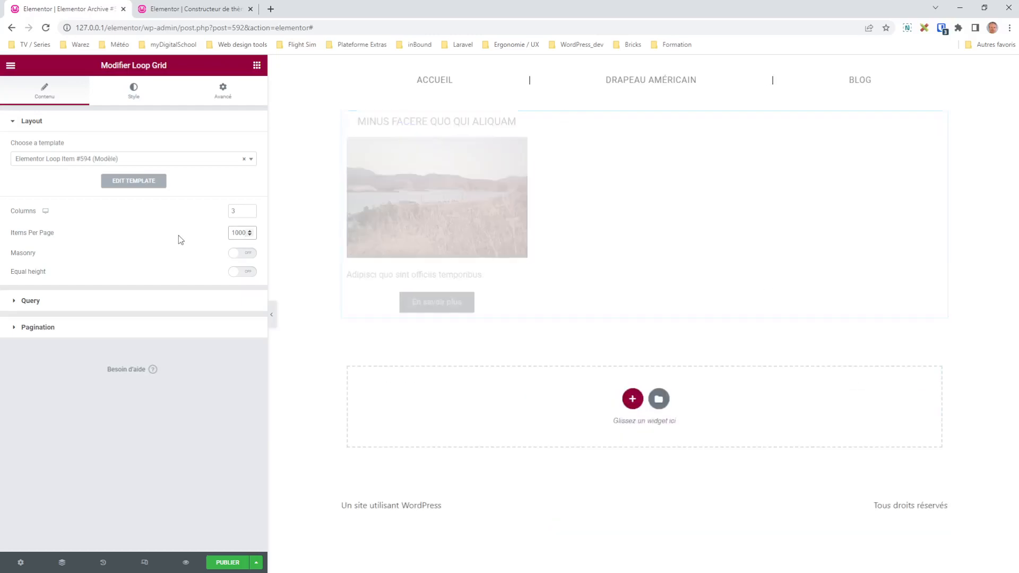
pyautogui.moveTo(242, 232); pyautogui.dragTo(231, 233)
pyautogui.click(232, 232)
pyautogui.doubleClick(240, 233)
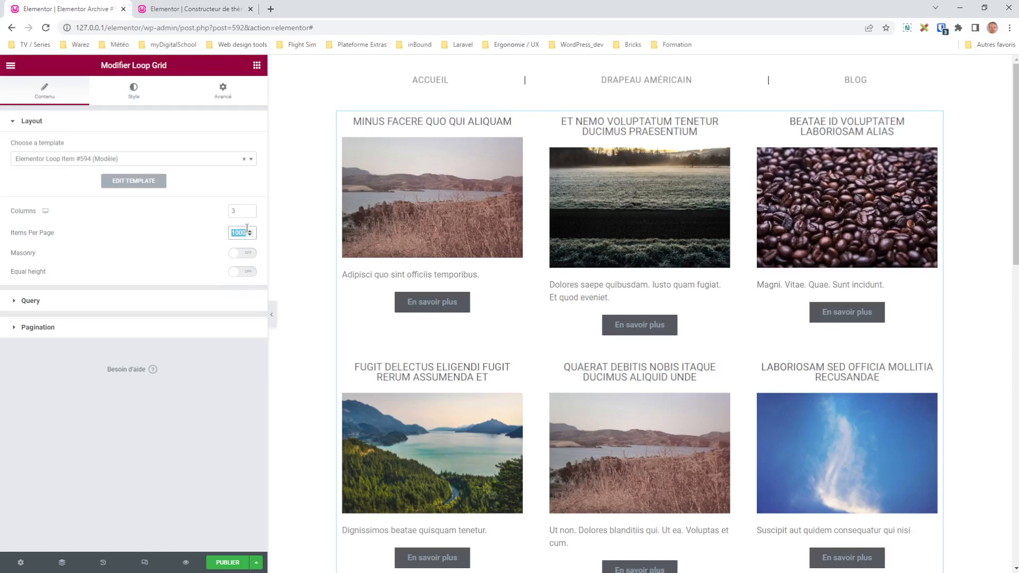
pyautogui.write('6')
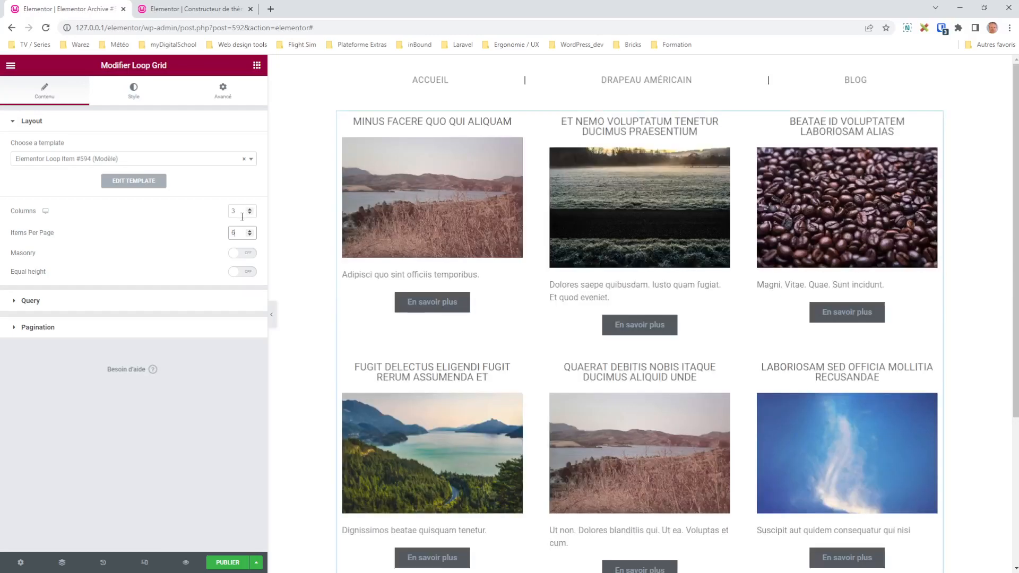
# Enable Equal height for the Loop Grid and check both rows of article cards.
pyautogui.click(248, 277)
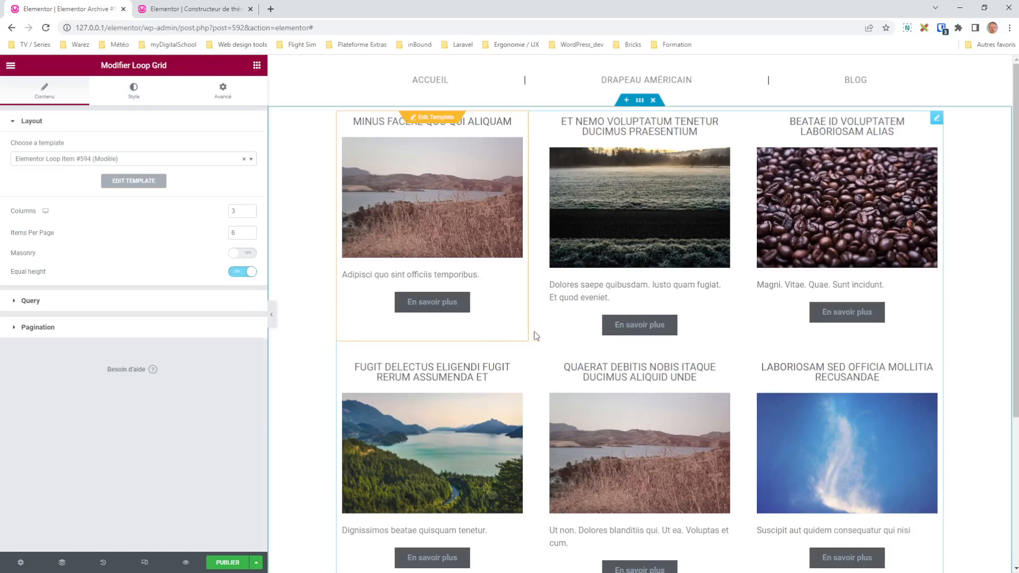
pyautogui.scroll(-1, 638, 328)
pyautogui.scroll(-1, 638, 329)
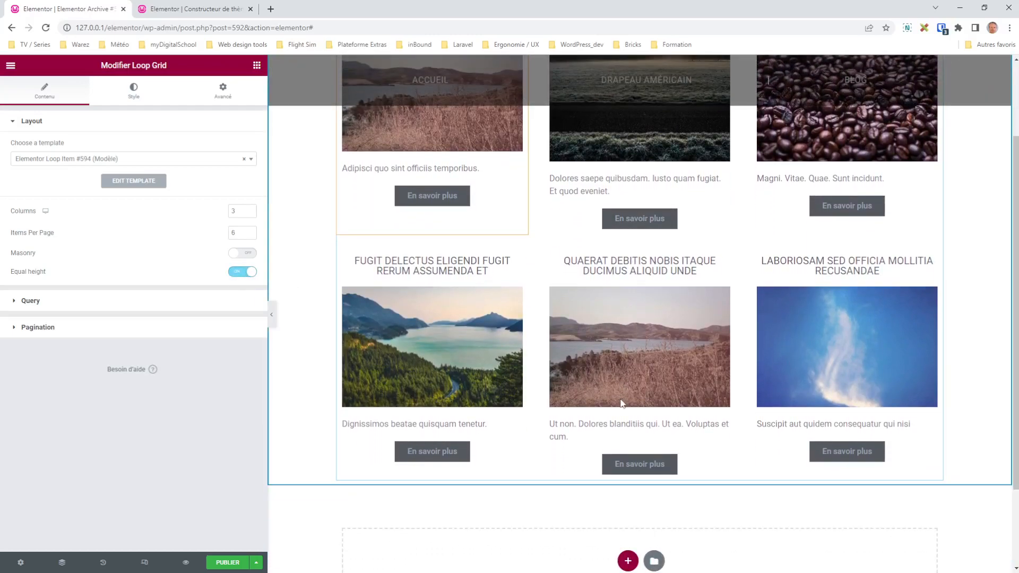
pyautogui.scroll(2, 513, 384)
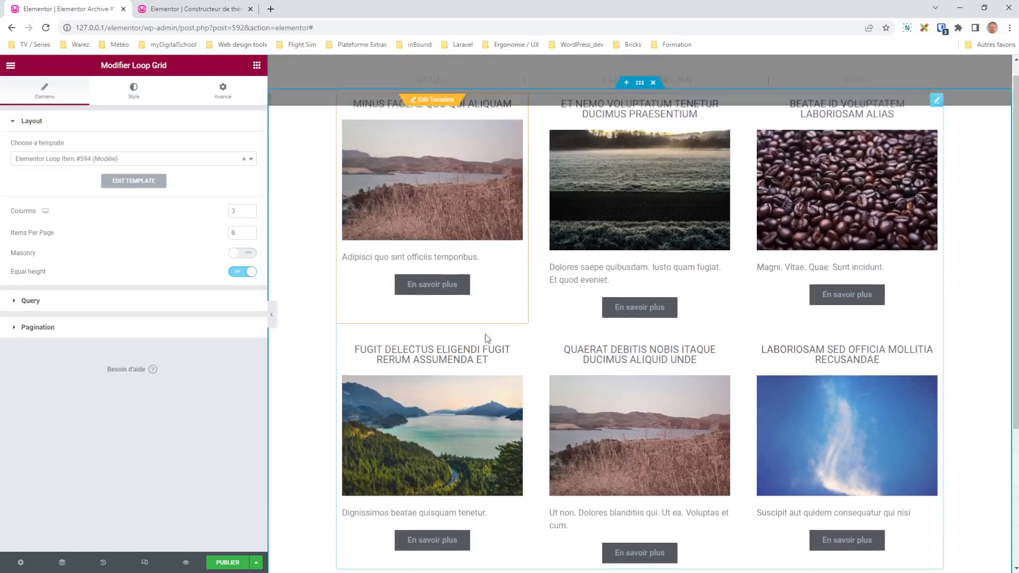
pyautogui.scroll(-3, 485, 334)
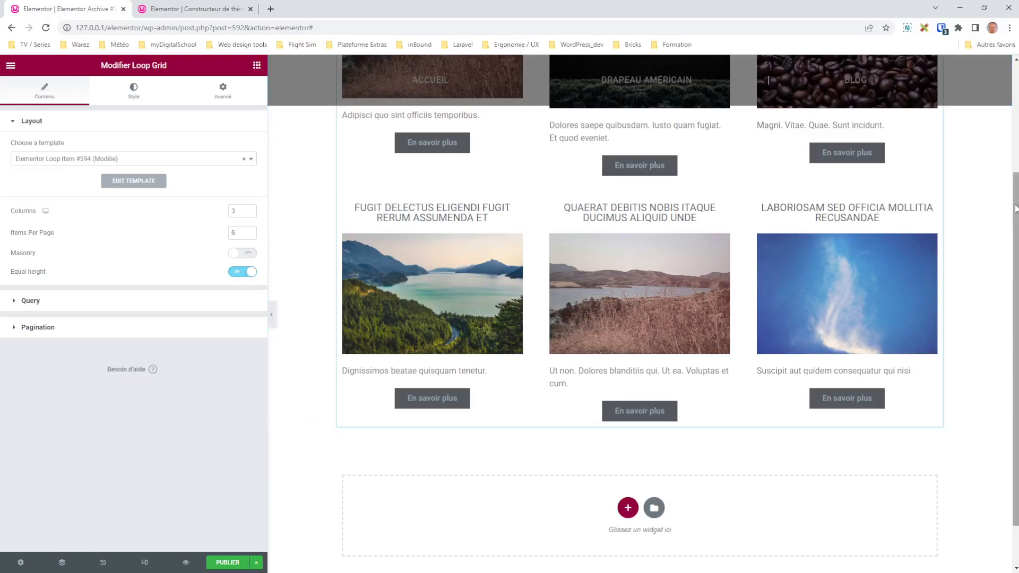
pyautogui.scroll(3, 902, 223)
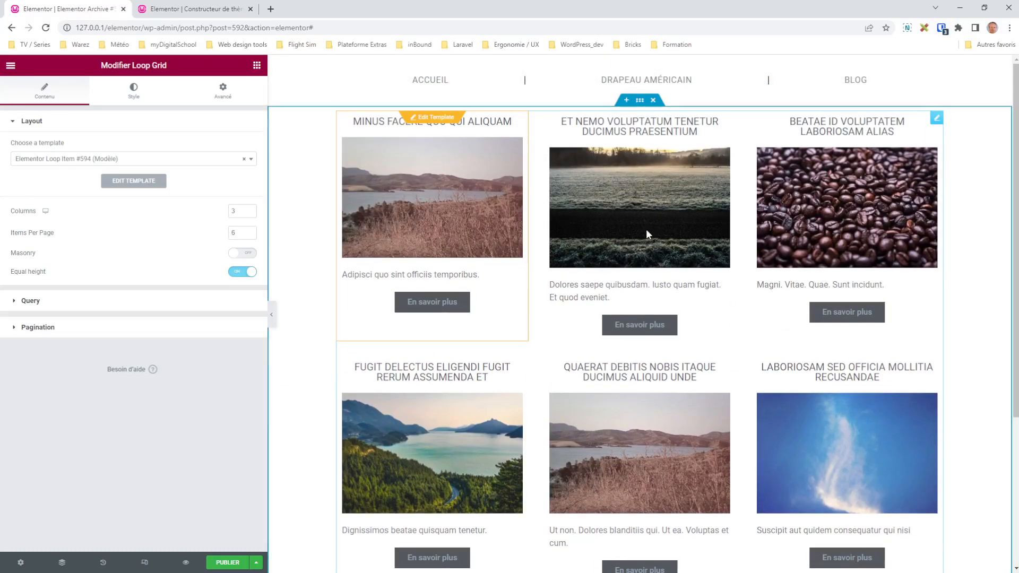
# Publish the archive template with a display condition that includes Articles Archive.
pyautogui.click(203, 11)
pyautogui.click(101, 9)
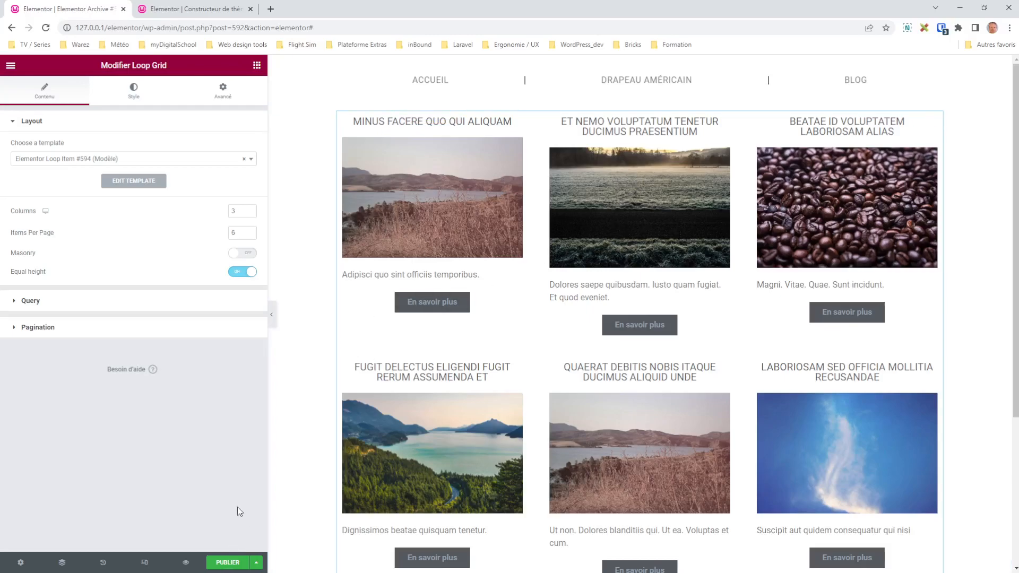
pyautogui.click(230, 561)
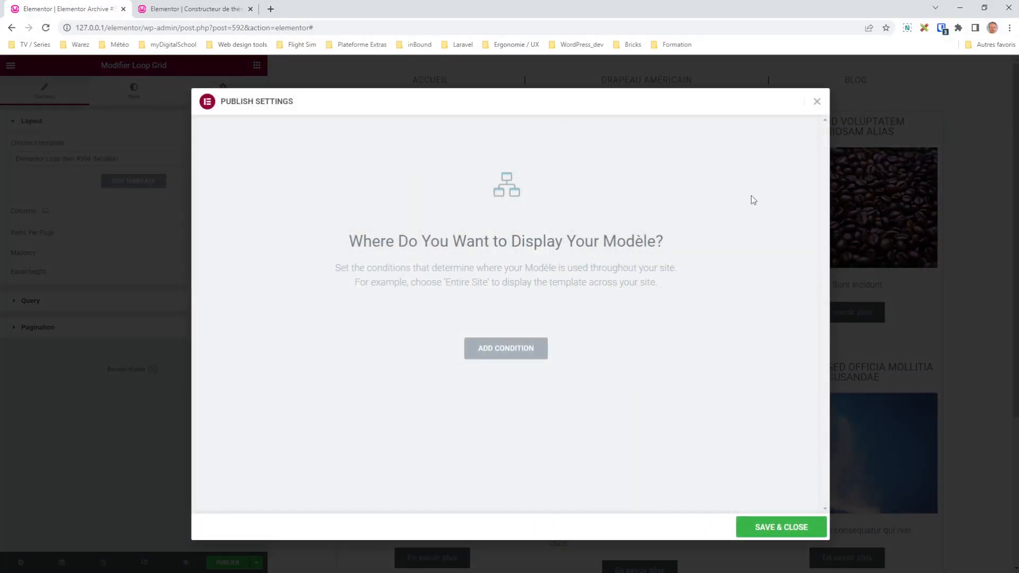
pyautogui.click(513, 353)
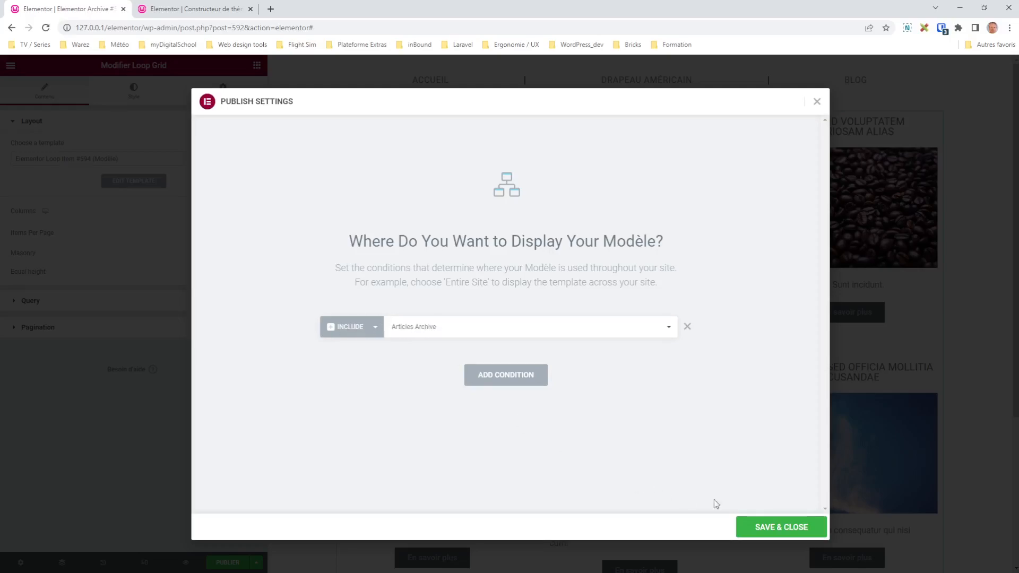
pyautogui.click(767, 528)
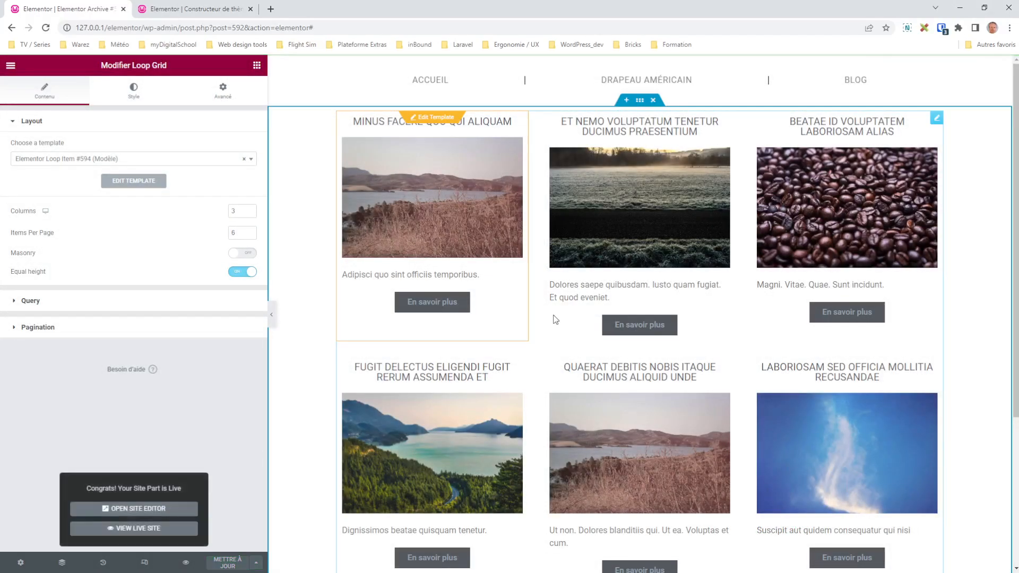
# Load the live blog page at 127.0.0.1/elementor/blog in the theme builder's browser tab.
pyautogui.click(168, 14)
pyautogui.moveTo(144, 28); pyautogui.dragTo(709, 85)
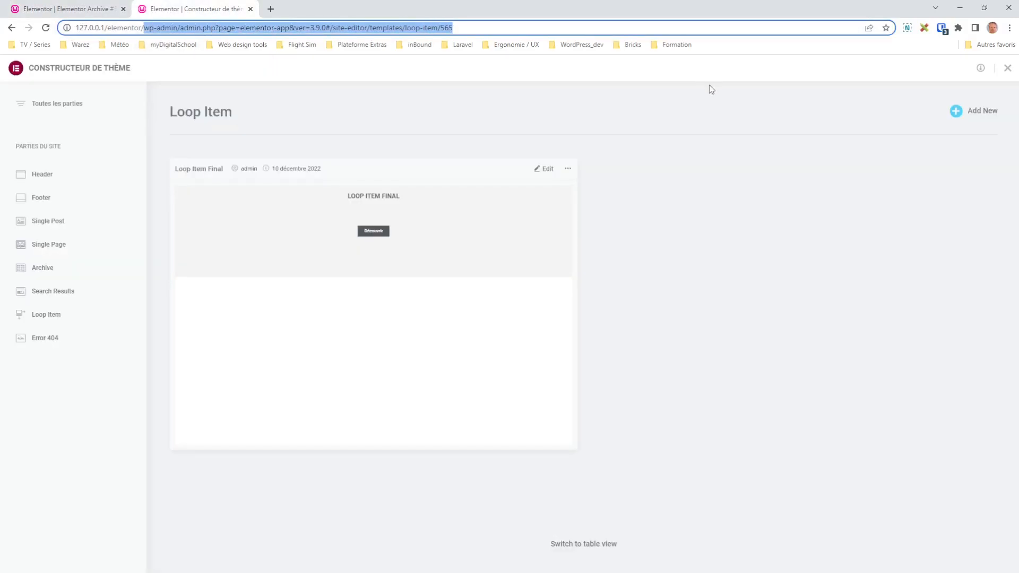
pyautogui.press('Delete')
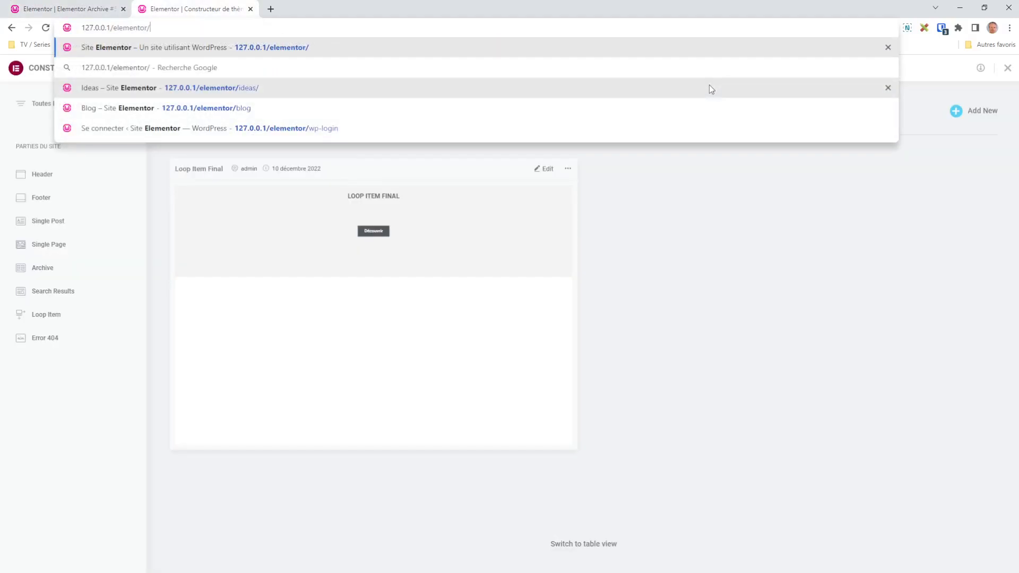
pyautogui.write('blog')
pyautogui.press('Return')
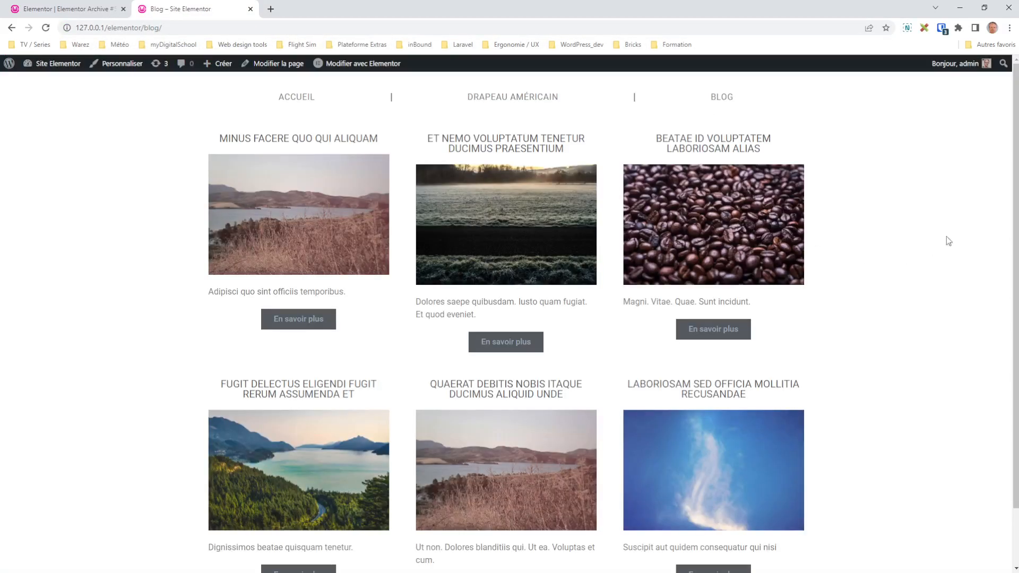
pyautogui.moveTo(162, 27); pyautogui.dragTo(143, 28)
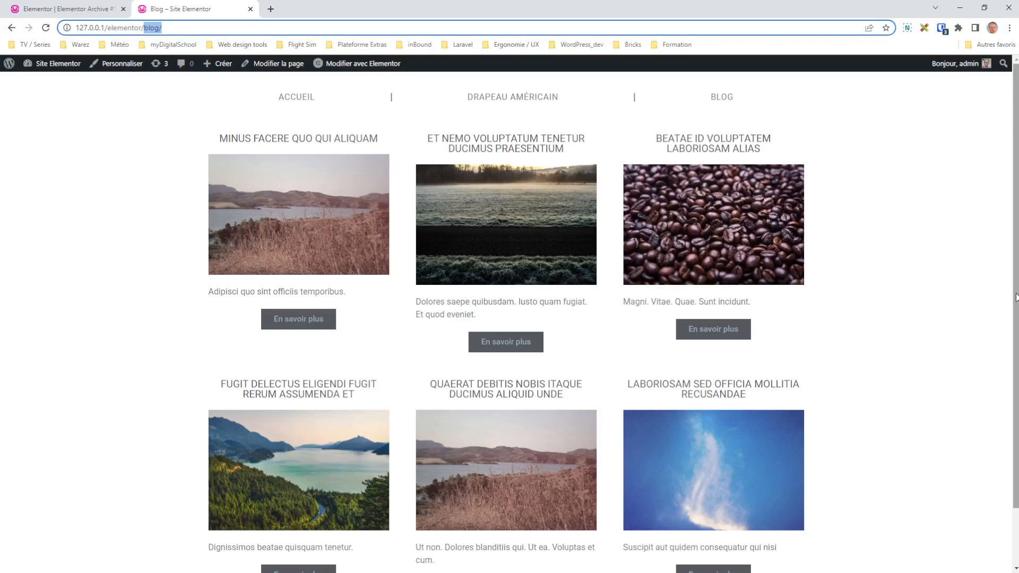
pyautogui.moveTo(1016, 297)
pyautogui.mouseDown()
pyautogui.moveTo(1016, 356)
pyautogui.moveTo(1016, 288)
pyautogui.mouseUp()
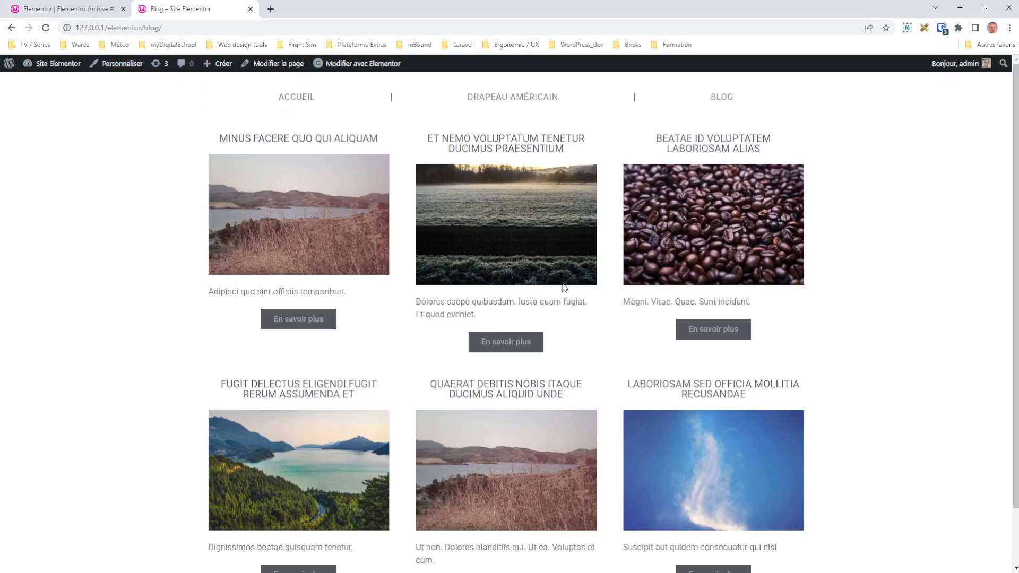
# Return to the Elementor editor tab and open the Loop Grid's item template for in-place editing.
pyautogui.click(76, 11)
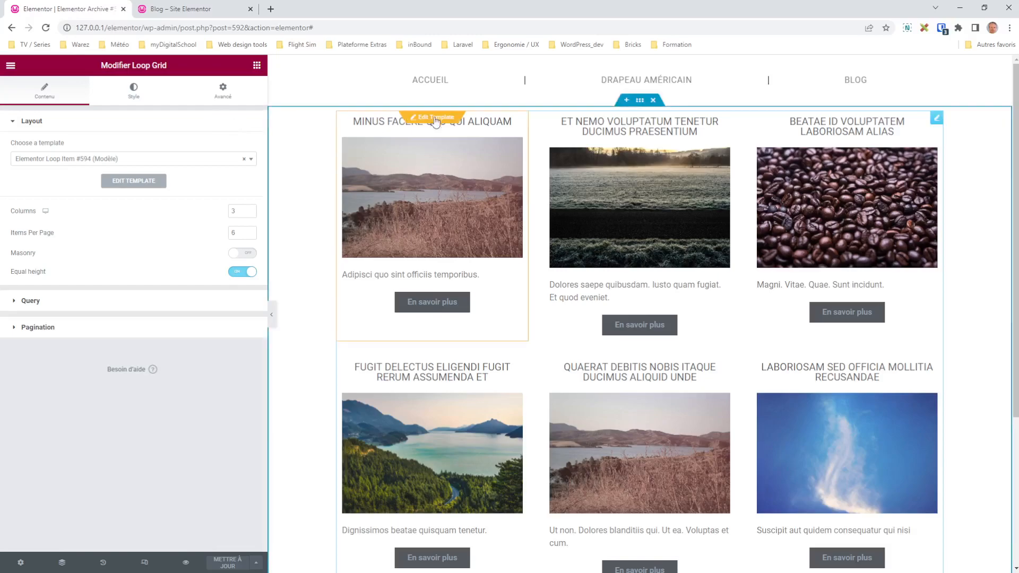
pyautogui.click(434, 119)
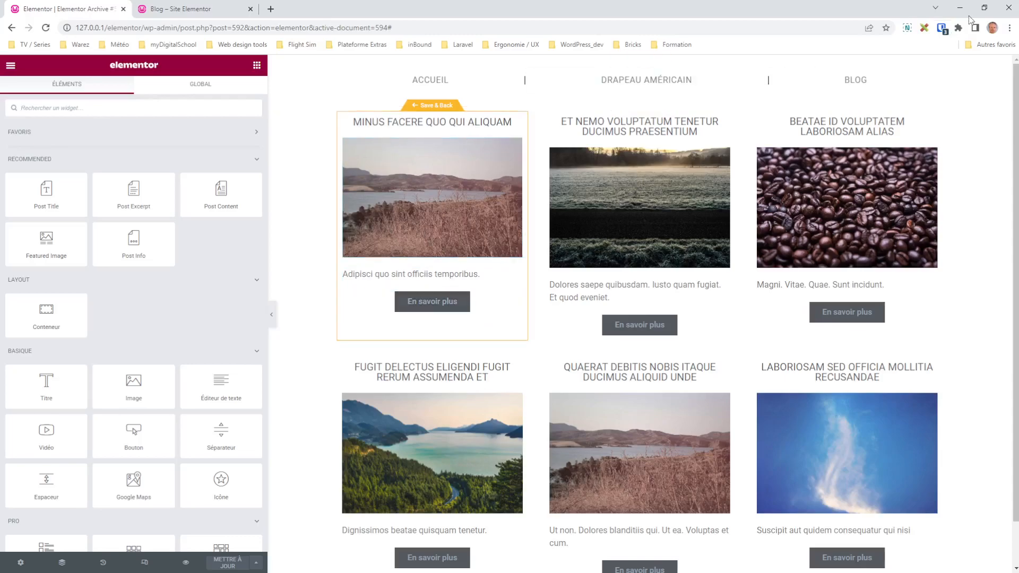
# Measure the title, image, excerpt and button areas of the first card with the browser's page ruler, and close the ruler.
pyautogui.click(924, 29)
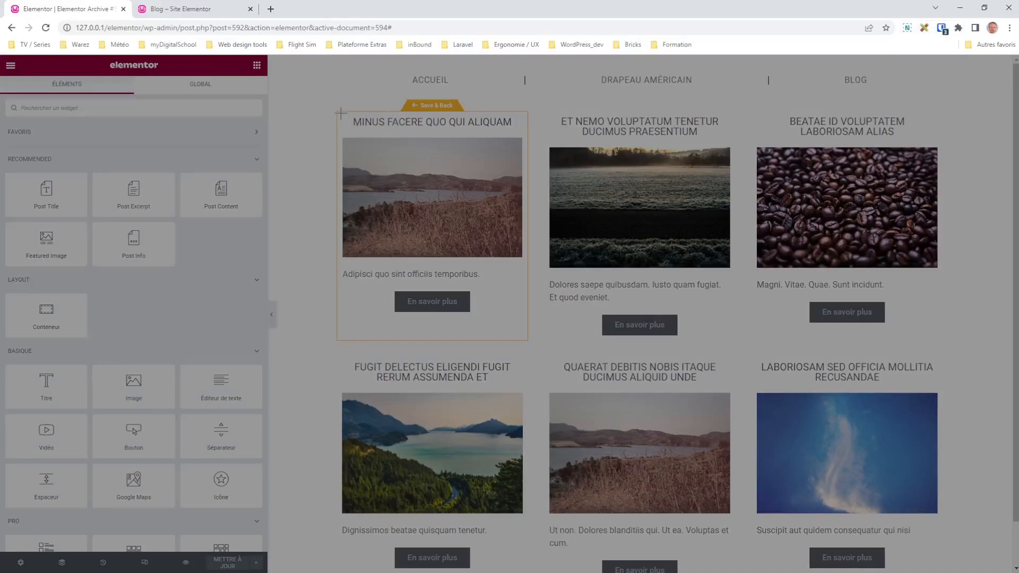
pyautogui.moveTo(341, 113); pyautogui.dragTo(524, 158)
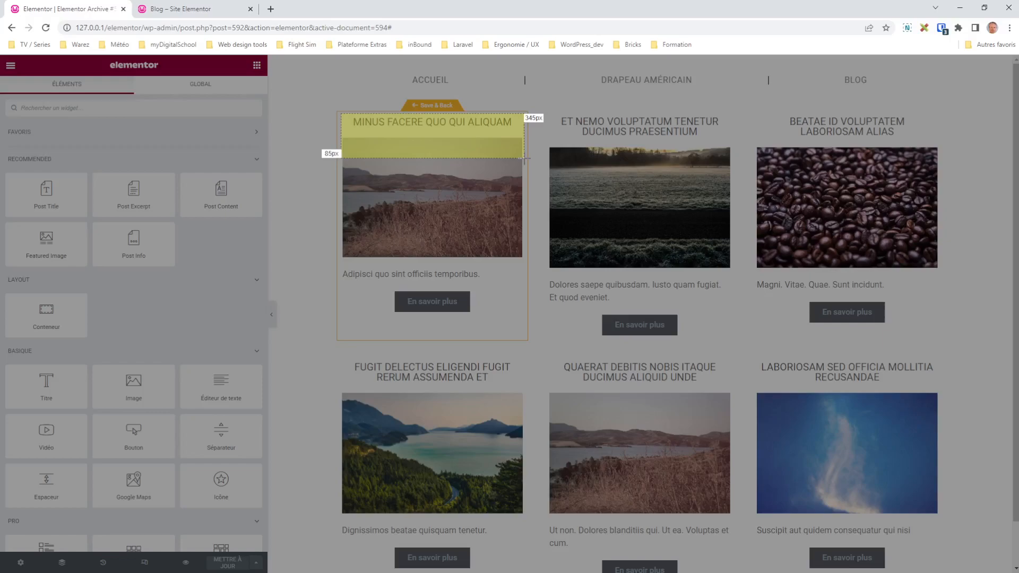
pyautogui.moveTo(524, 158); pyautogui.dragTo(525, 160)
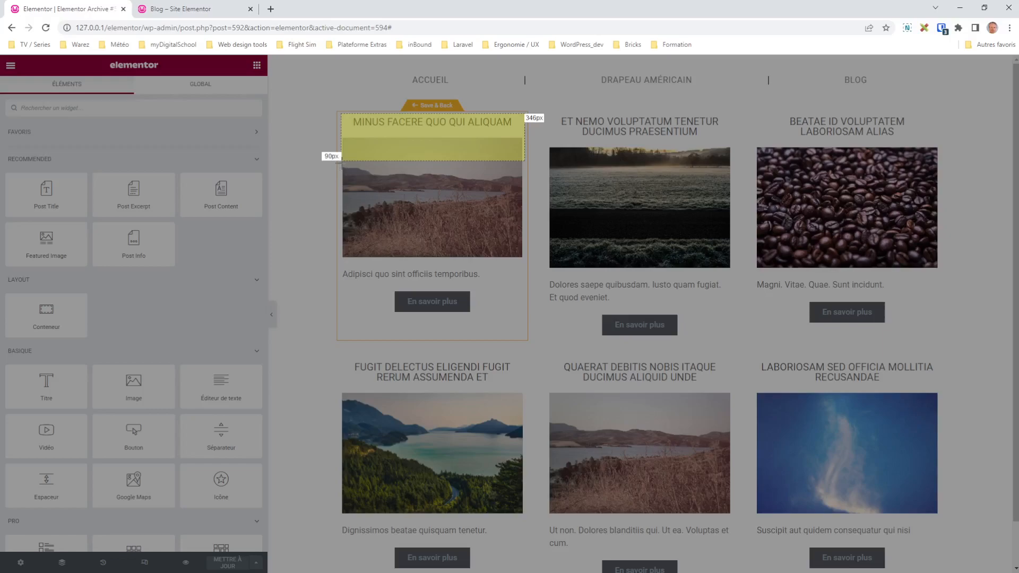
pyautogui.moveTo(341, 163); pyautogui.dragTo(524, 269)
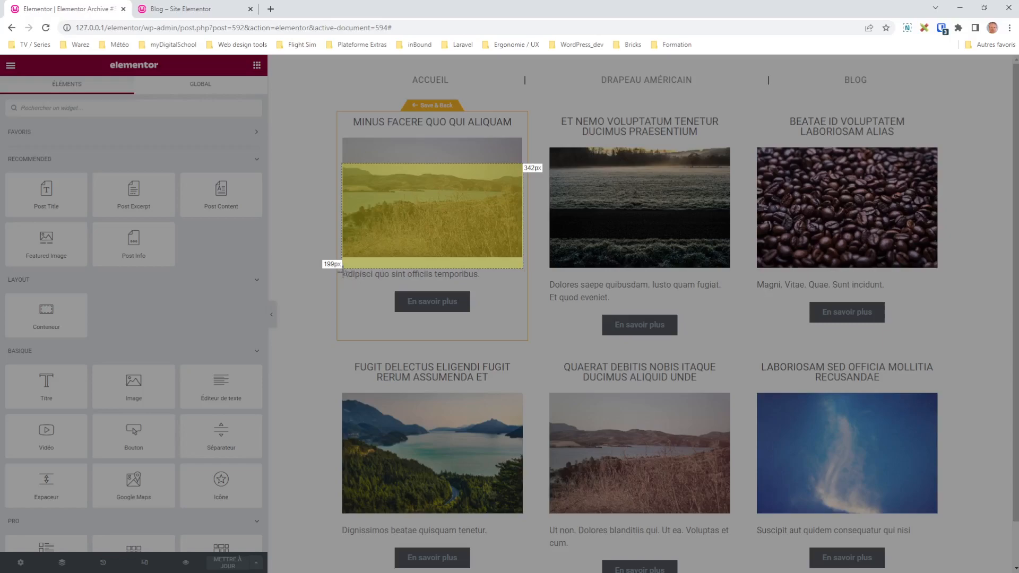
pyautogui.moveTo(341, 272); pyautogui.dragTo(524, 288)
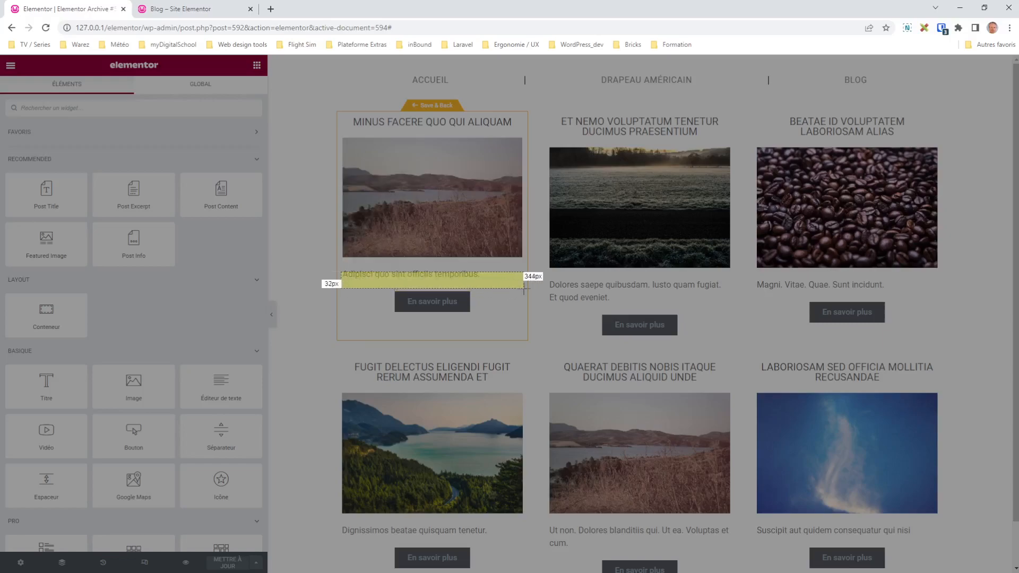
pyautogui.moveTo(347, 292); pyautogui.dragTo(494, 317)
pyautogui.click(510, 337)
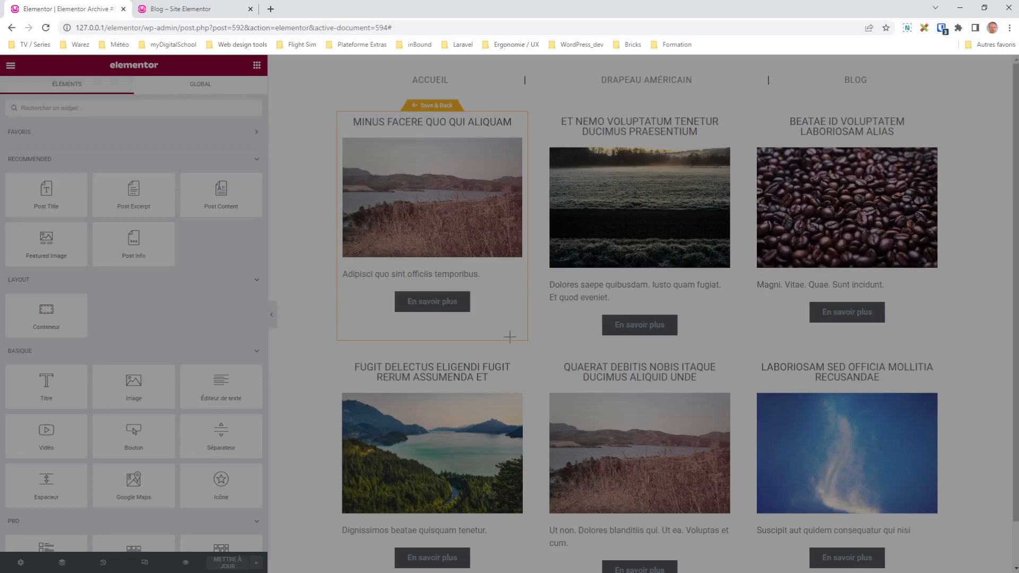
pyautogui.moveTo(342, 262); pyautogui.dragTo(522, 337)
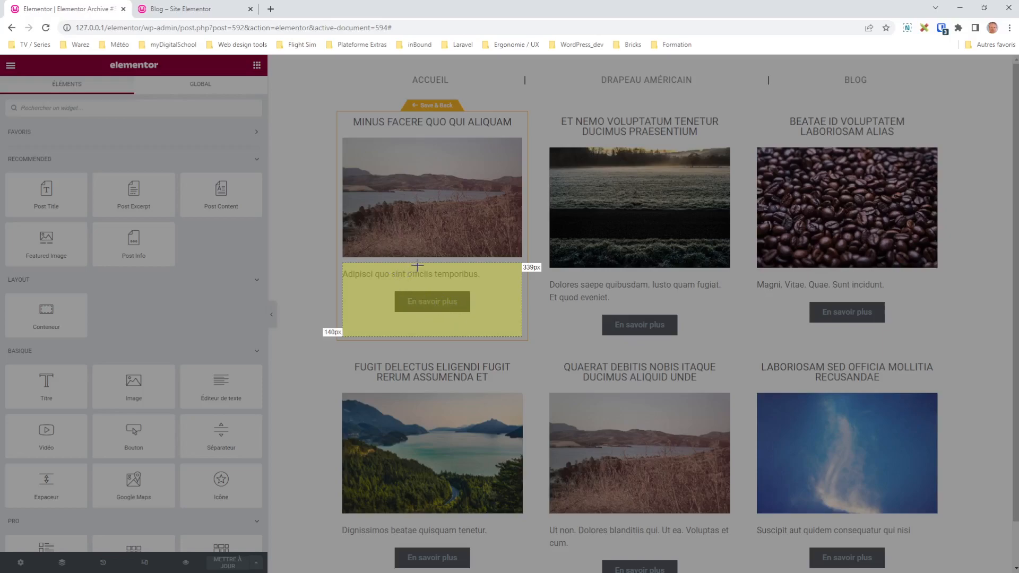
pyautogui.click(293, 300)
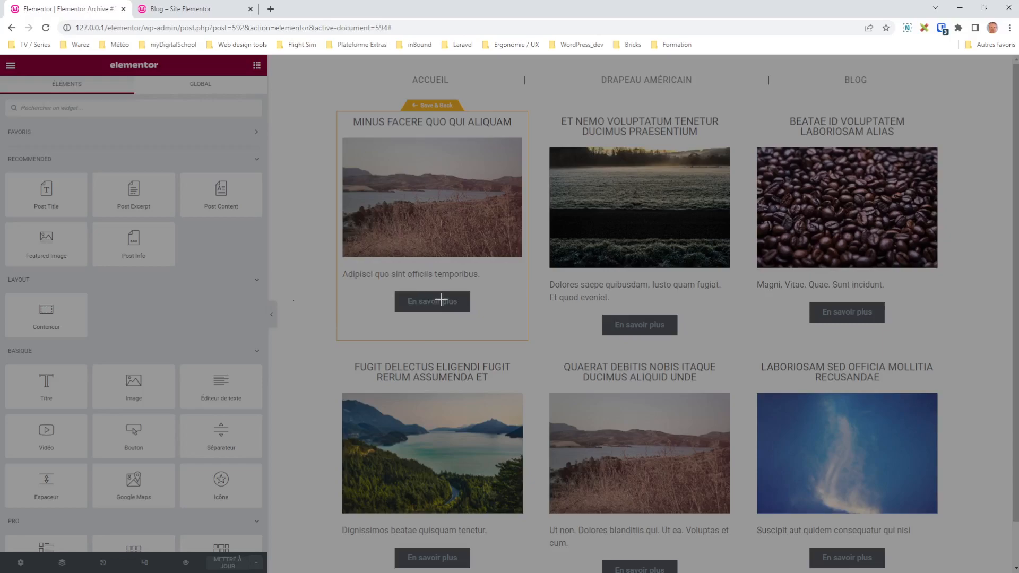
pyautogui.click(923, 28)
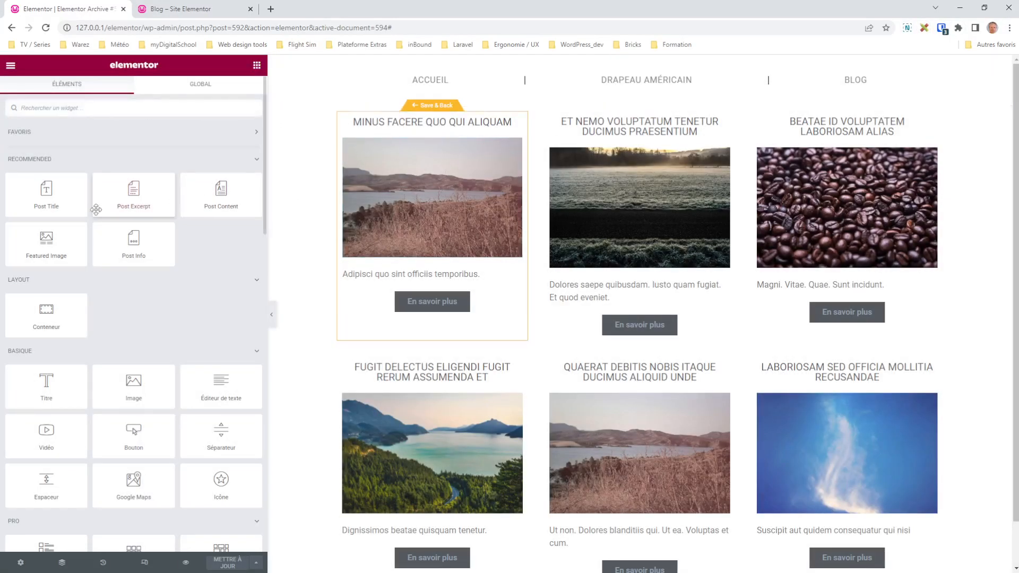
# Add a container at the top of the loop item card and move the Post Title into it.
pyautogui.moveTo(45, 317); pyautogui.dragTo(418, 130)
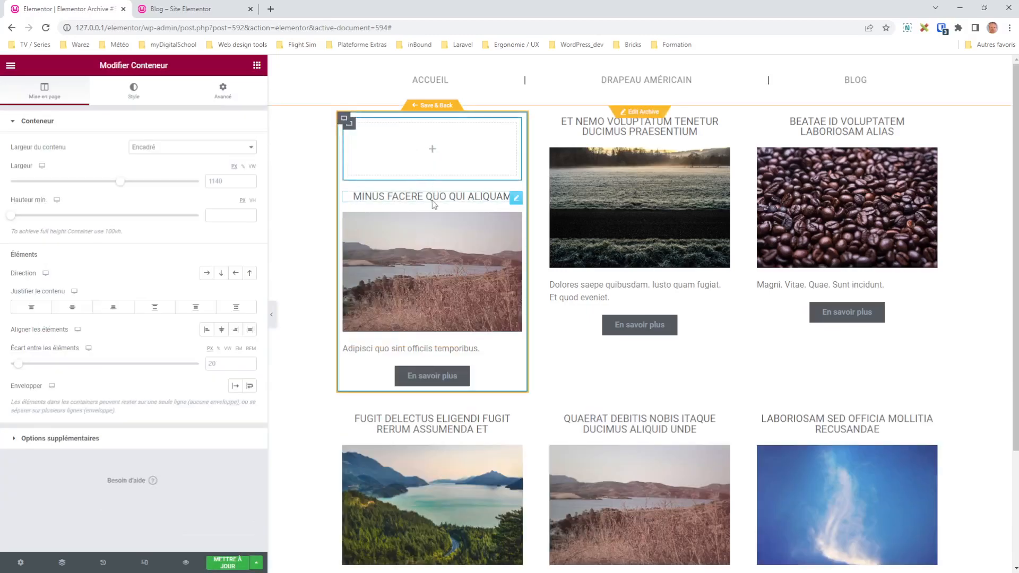
pyautogui.moveTo(437, 192); pyautogui.dragTo(444, 154)
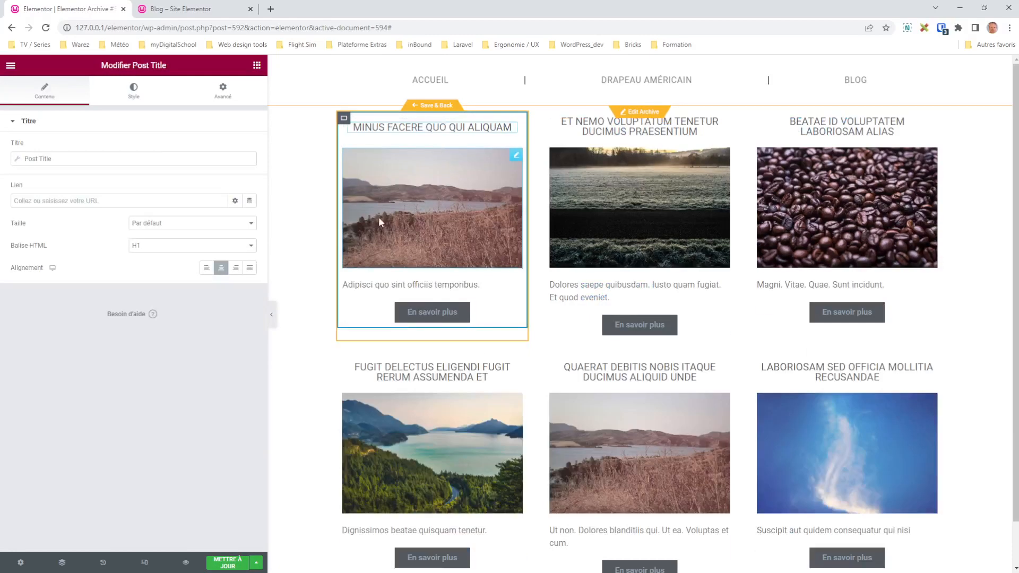
# Add a container below the featured image and move the Post Excerpt and the "En savoir plus" button into it.
pyautogui.click(515, 156)
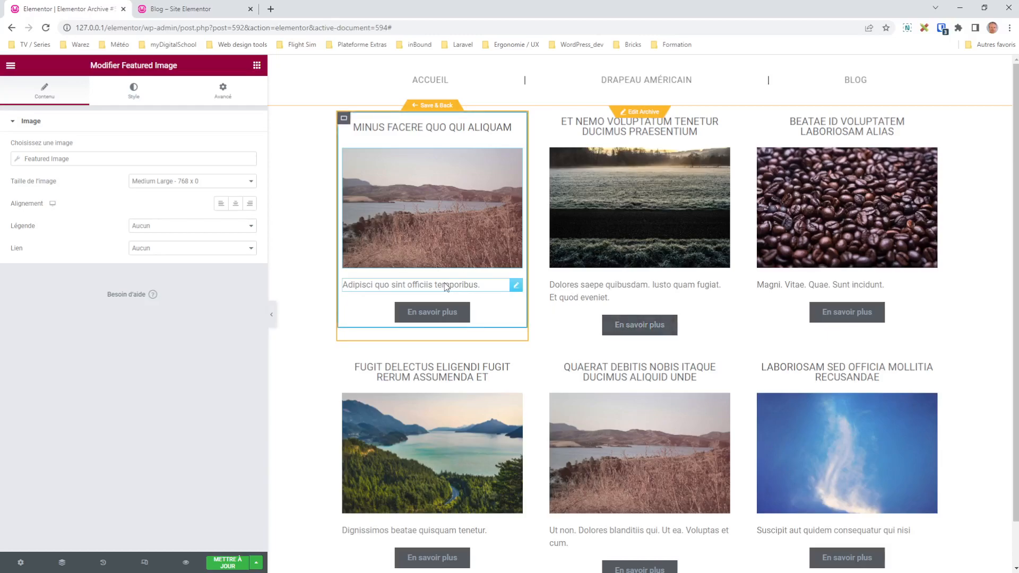
pyautogui.click(257, 65)
pyautogui.moveTo(47, 313); pyautogui.dragTo(410, 277)
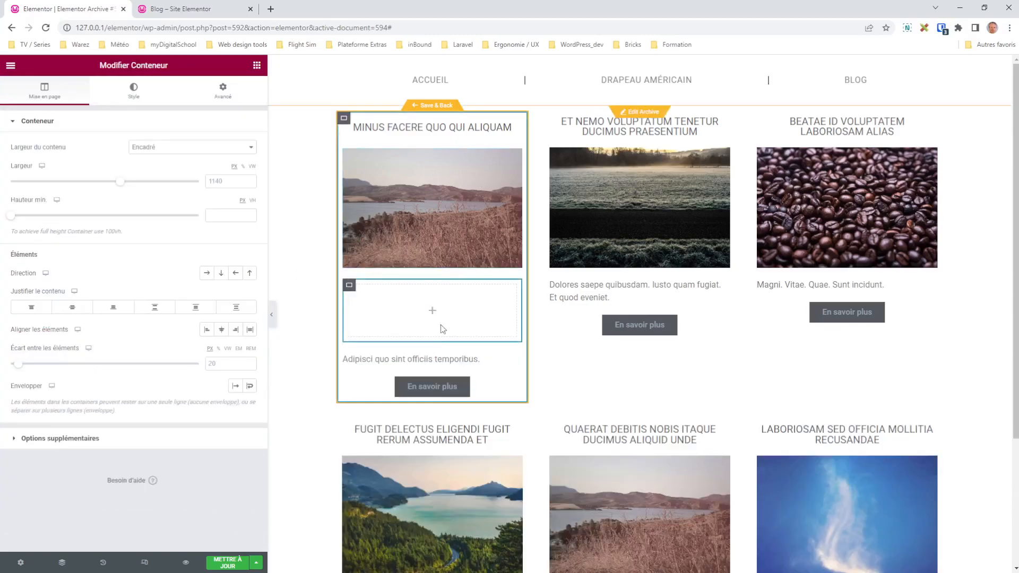
pyautogui.moveTo(420, 360); pyautogui.dragTo(448, 329)
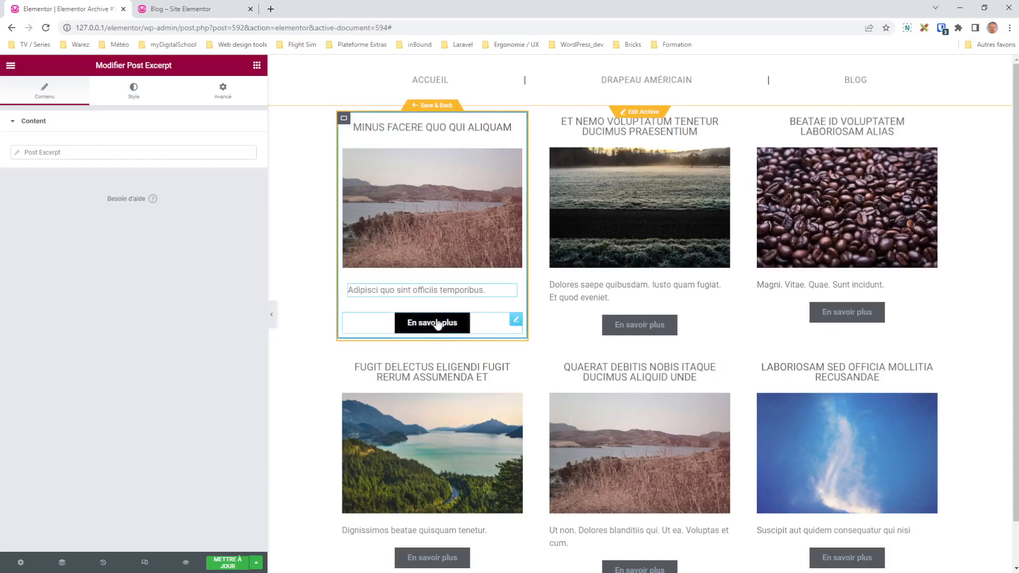
pyautogui.click(444, 321)
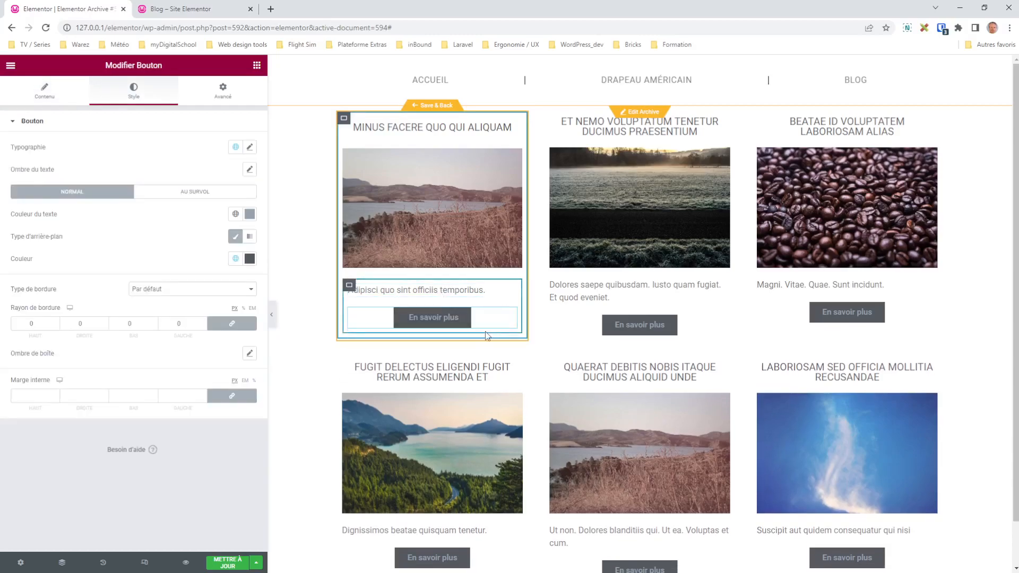
# Open the Navigator and check the card's structure: title container, featured image, and excerpt and button container.
pyautogui.click(62, 562)
pyautogui.click(917, 154)
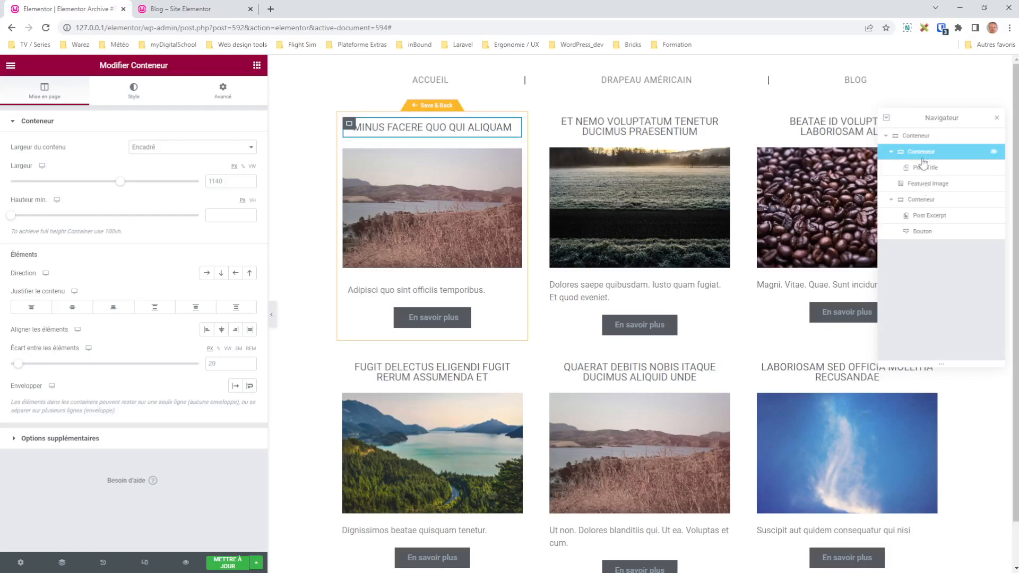
pyautogui.click(922, 201)
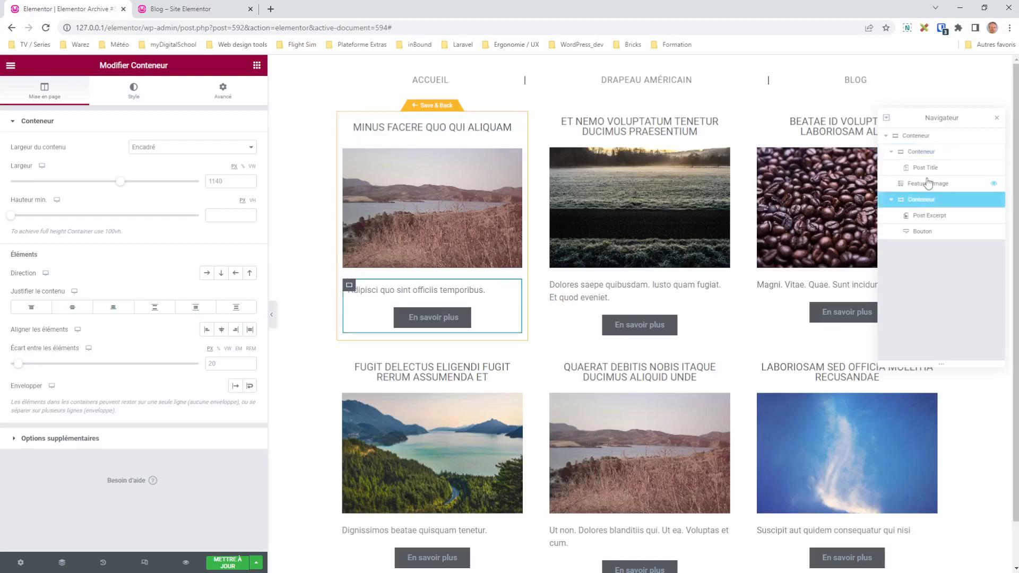
pyautogui.click(924, 183)
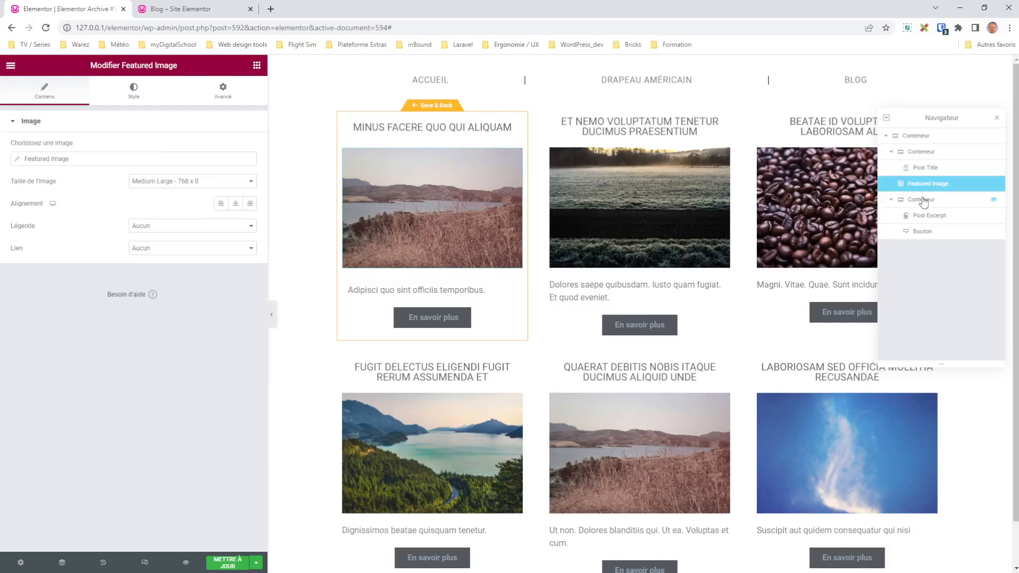
pyautogui.click(922, 200)
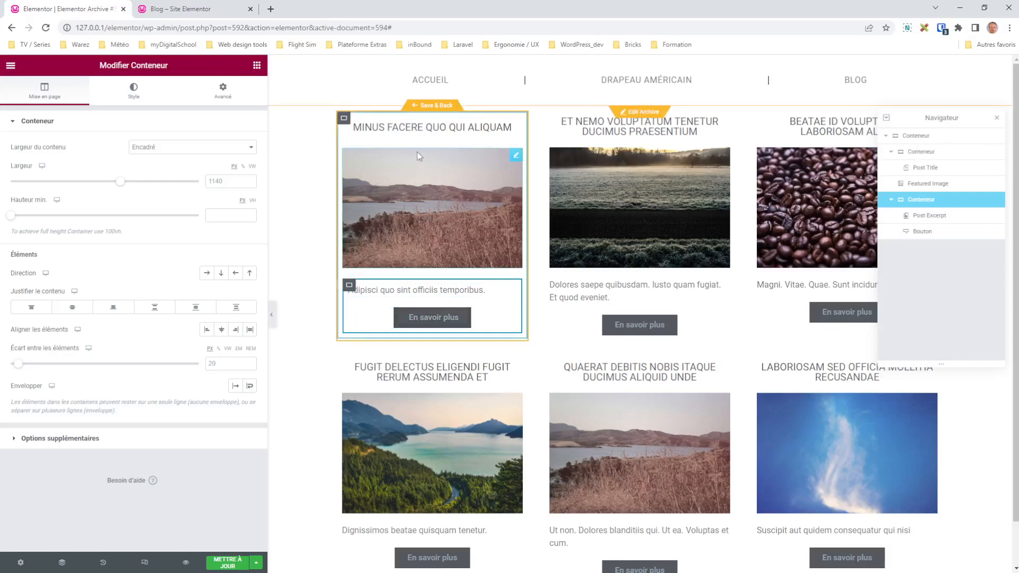
# Set the minimum height of the container holding the Post Title to 98 px.
pyautogui.click(922, 152)
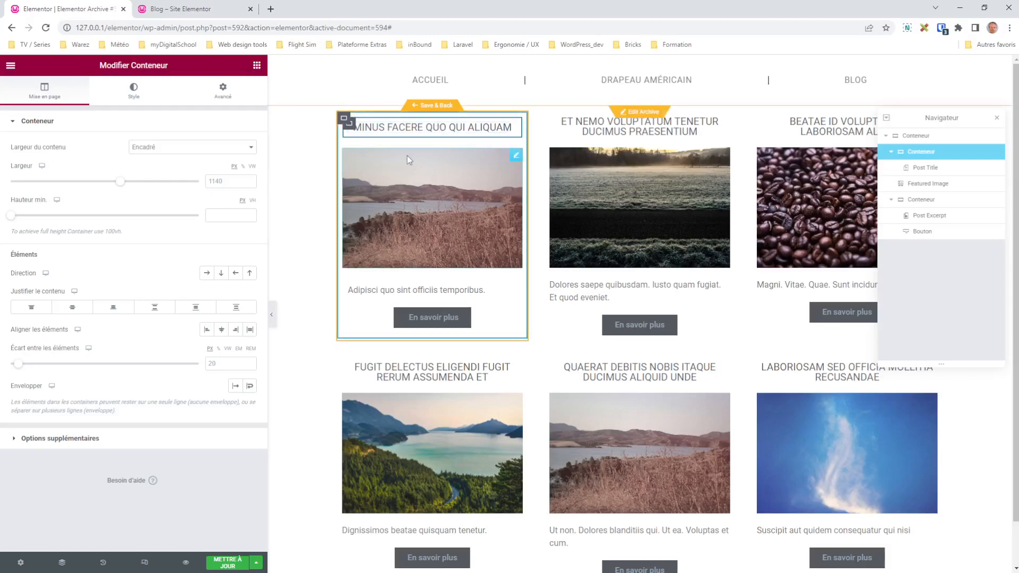
pyautogui.moveTo(14, 219); pyautogui.dragTo(28, 219)
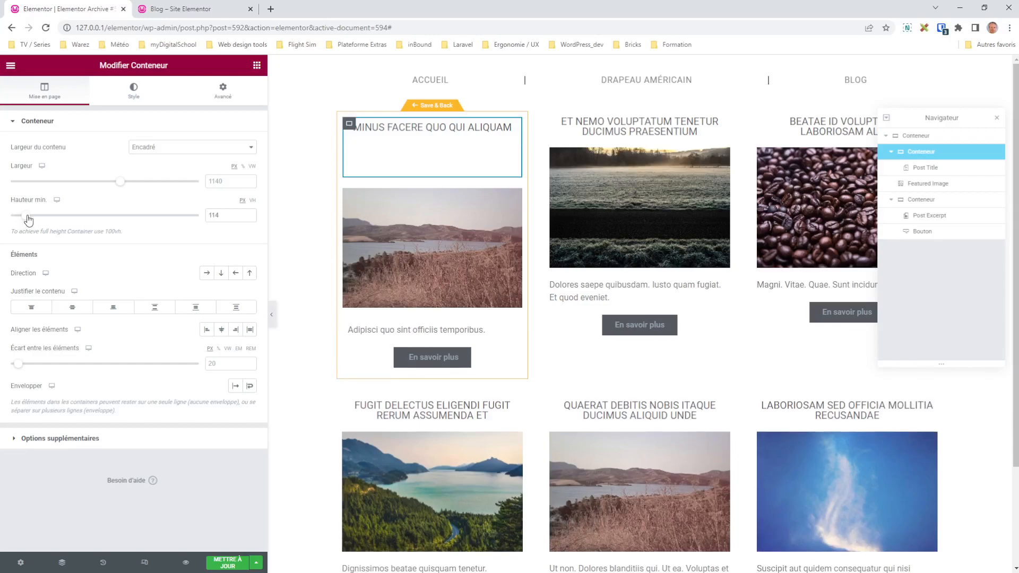
pyautogui.moveTo(28, 218); pyautogui.dragTo(26, 219)
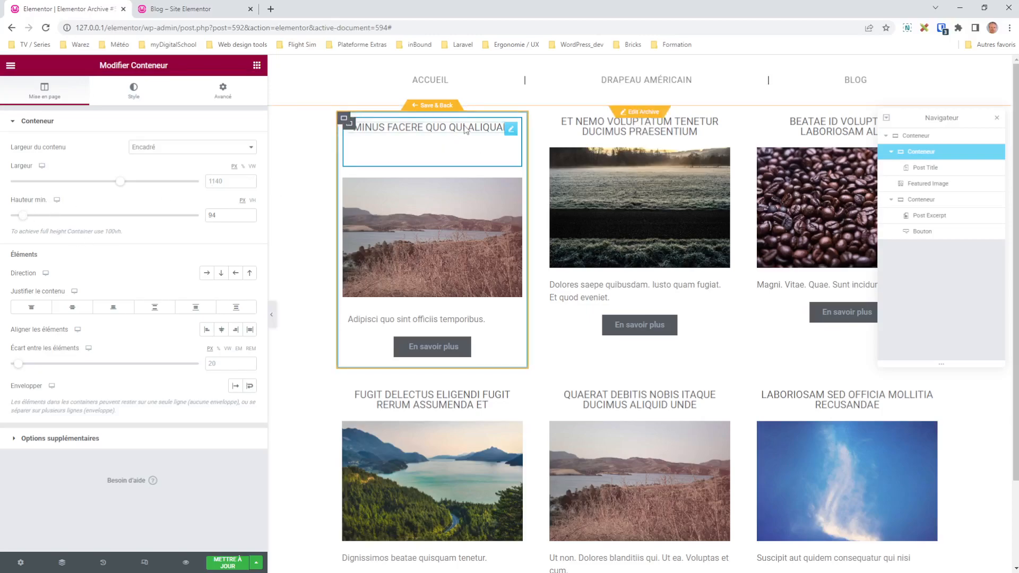
pyautogui.click(210, 215)
pyautogui.press('Up')
pyautogui.press('Up')
pyautogui.press('Up')
pyautogui.press('Up')
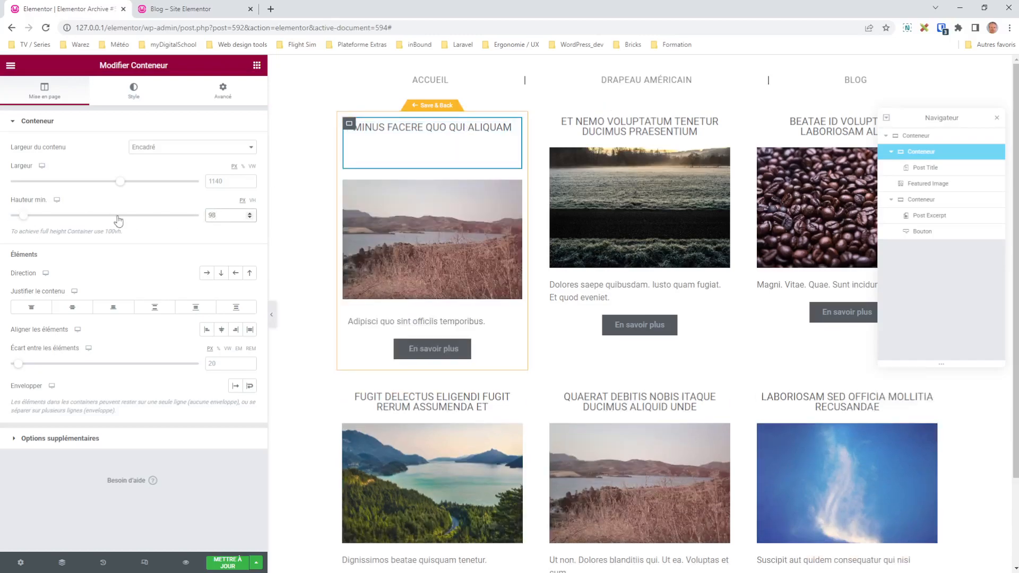
# Set the minimum height of the container holding the excerpt and button to 188 px.
pyautogui.click(512, 187)
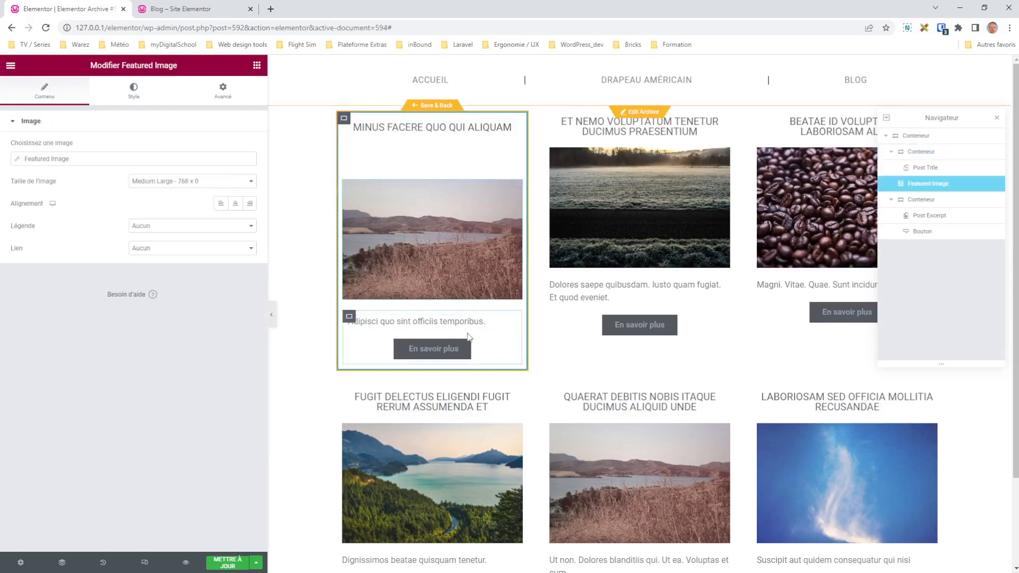
pyautogui.click(349, 317)
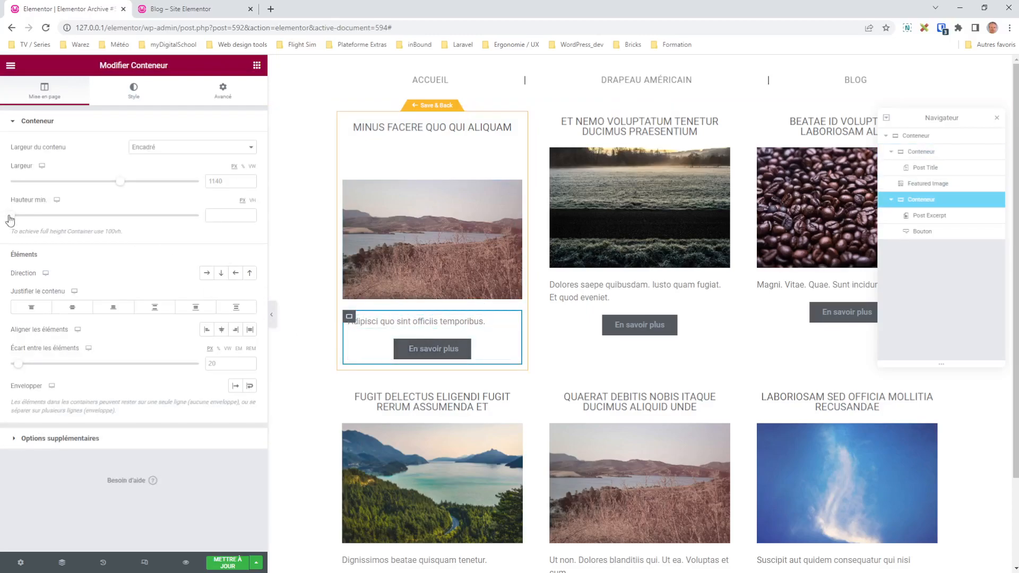
pyautogui.moveTo(10, 218); pyautogui.dragTo(35, 218)
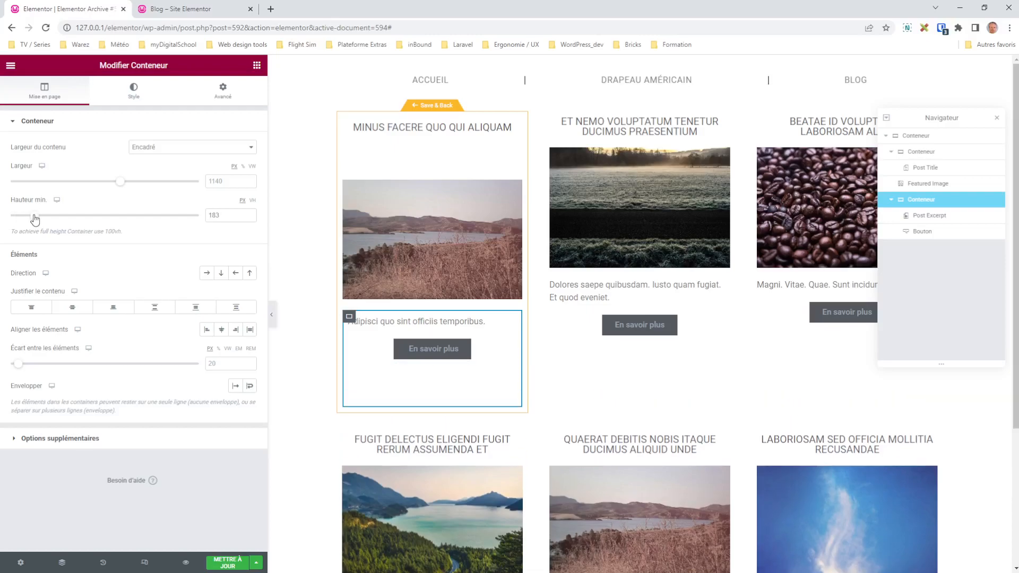
pyautogui.doubleClick(228, 215)
pyautogui.write('188')
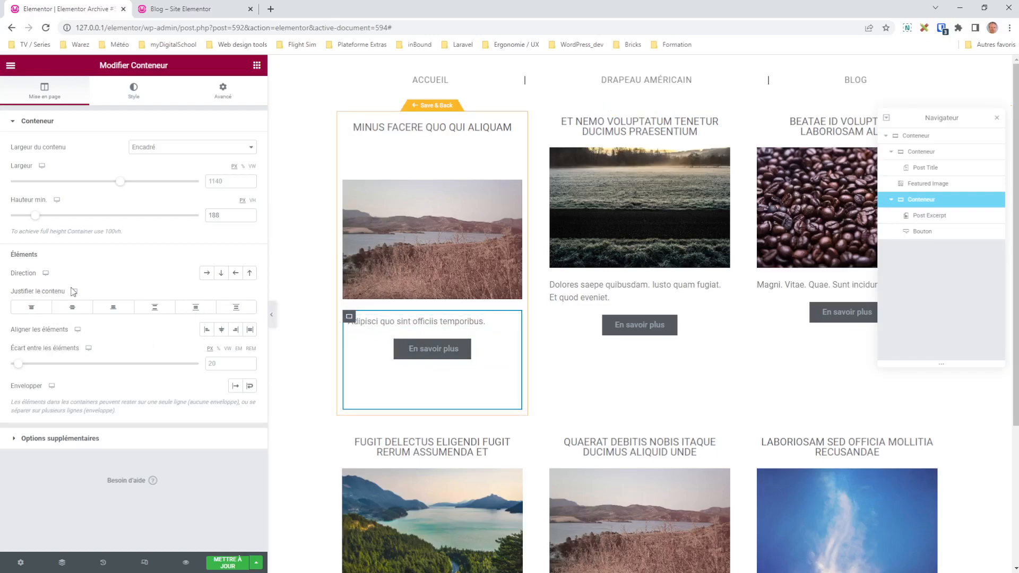
# Set the excerpt and button container to a downward column direction and justify its content with "Espace entre".
pyautogui.click(221, 275)
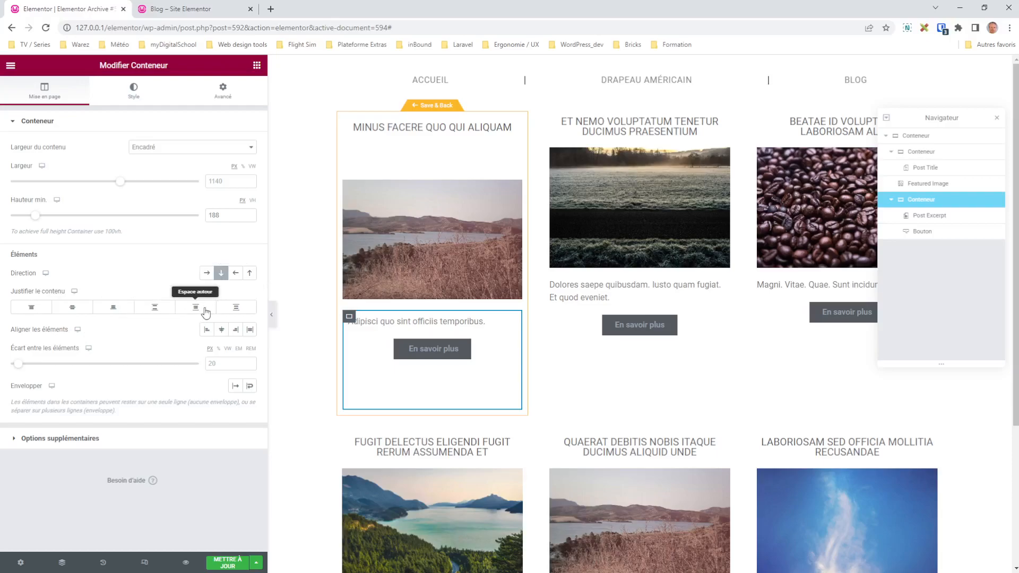
pyautogui.click(195, 311)
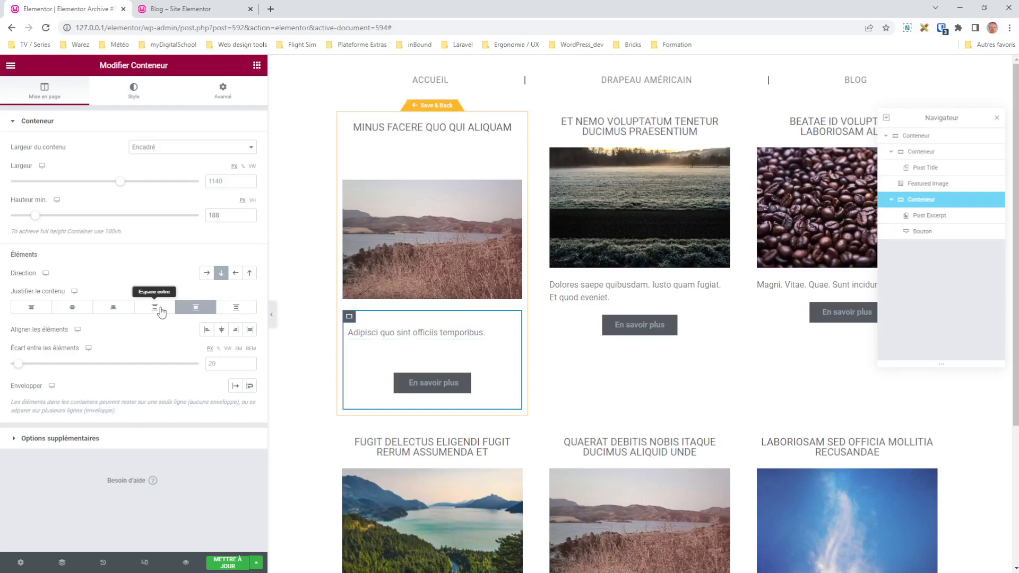
pyautogui.click(162, 312)
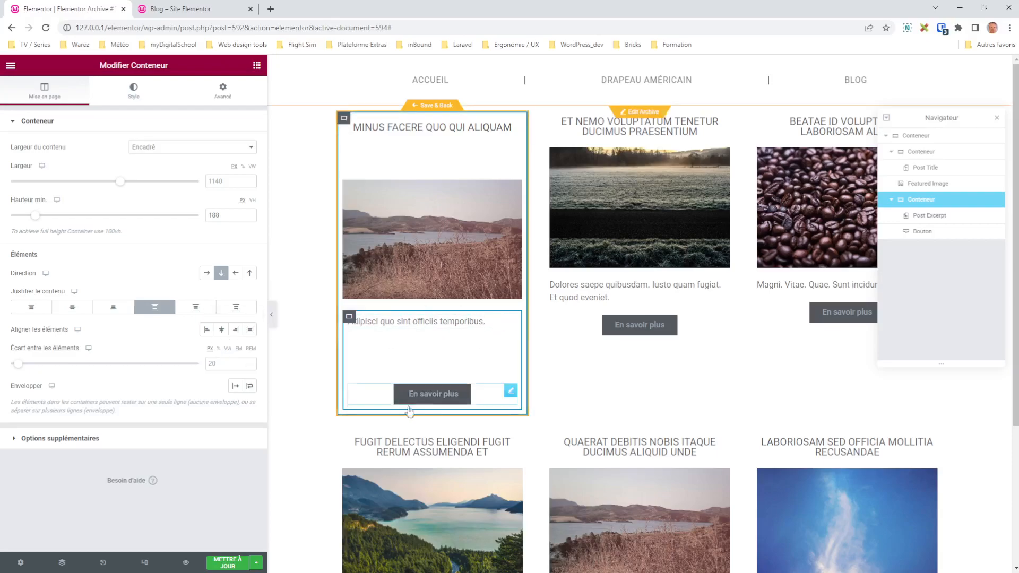
# Duplicate the "En savoir plus" button inside the excerpt container.
pyautogui.rightClick(434, 391)
pyautogui.click(454, 413)
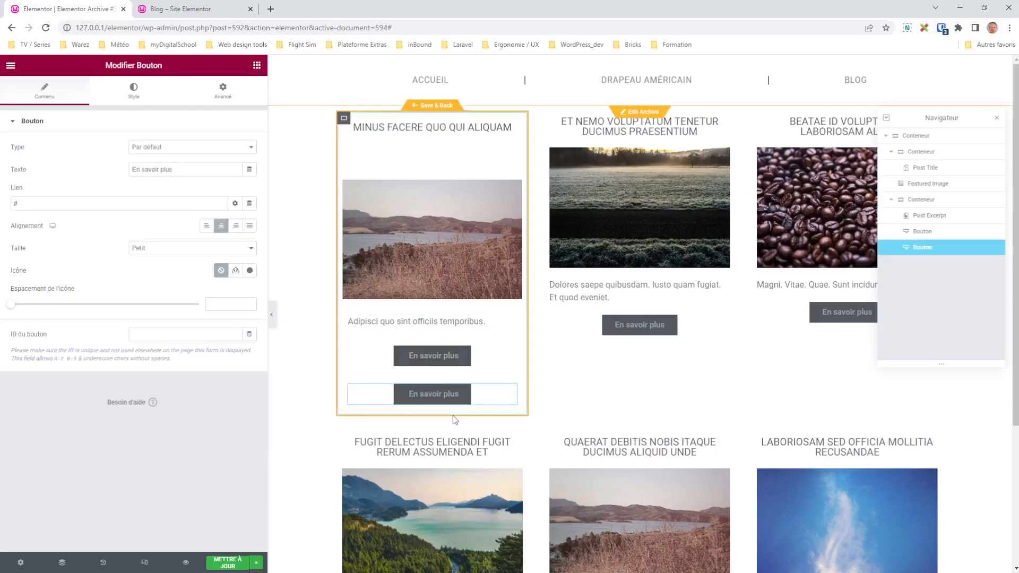
# Duplicate the "En savoir plus" button once more and delete both extra copies, keeping a single button under the excerpt.
pyautogui.rightClick(439, 393)
pyautogui.click(467, 417)
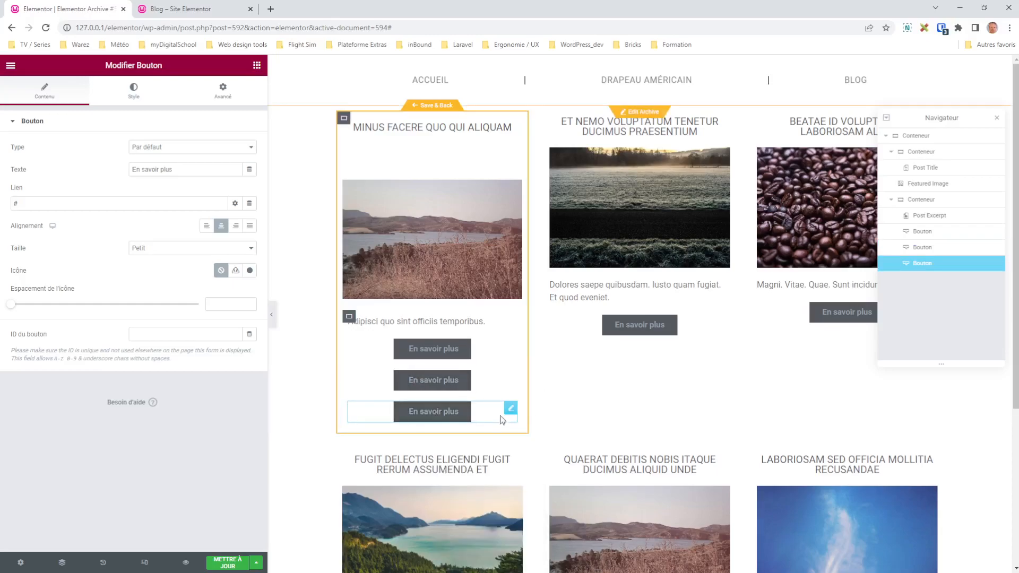
pyautogui.press('Delete')
pyautogui.press('Delete')
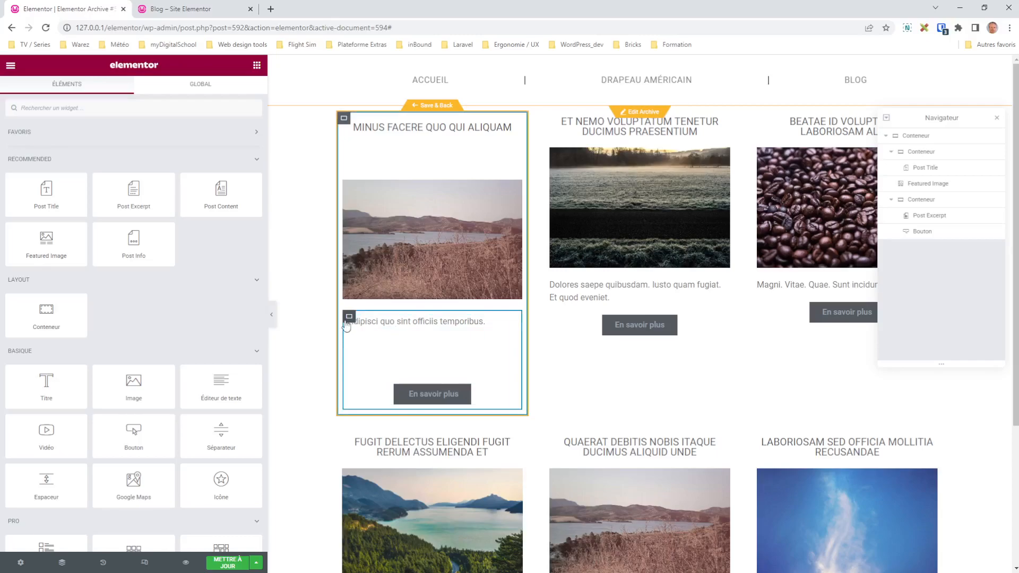
# Save the loop item and return to the archive template, closing the Navigator.
pyautogui.click(349, 316)
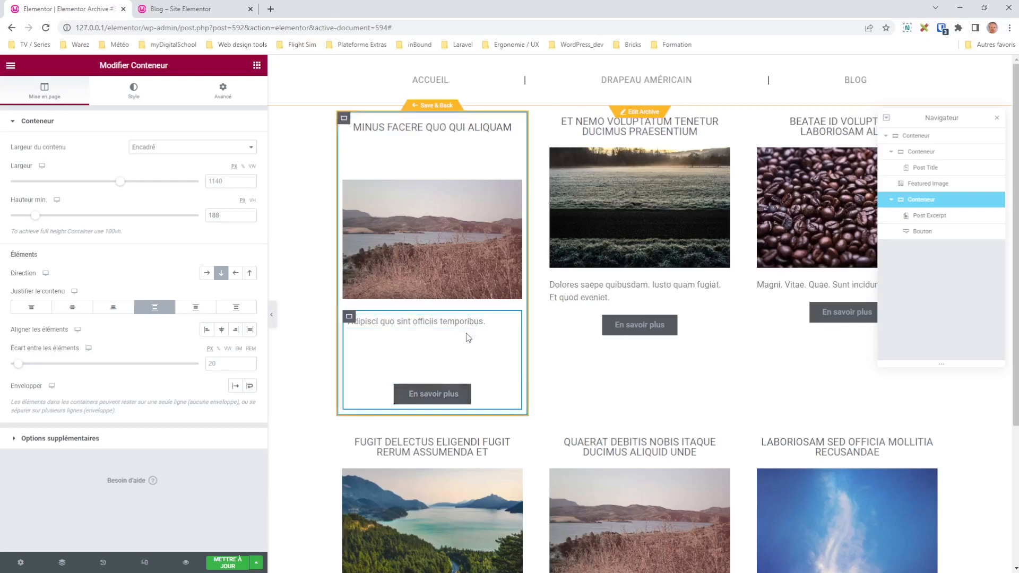
pyautogui.click(237, 559)
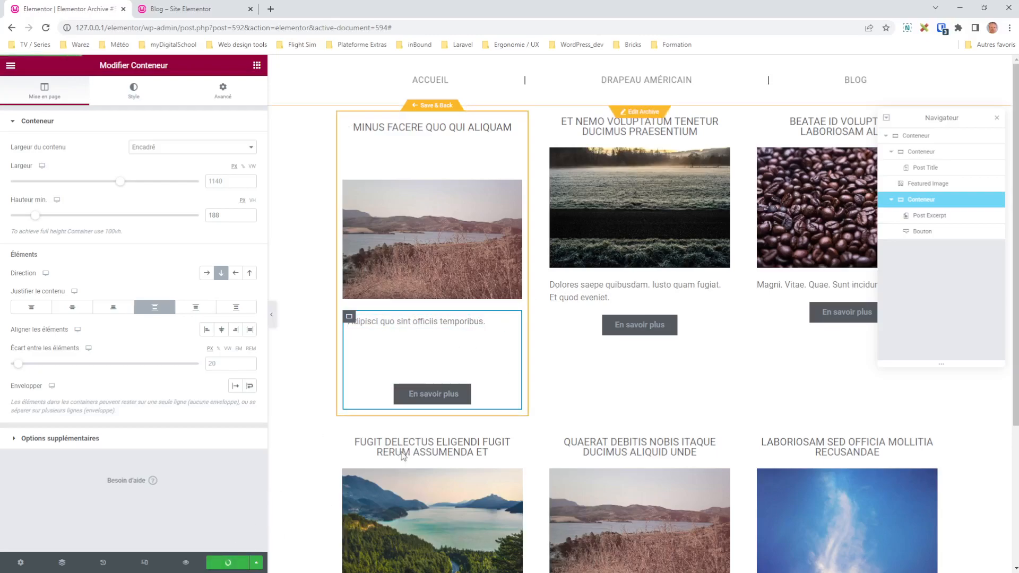
pyautogui.click(425, 108)
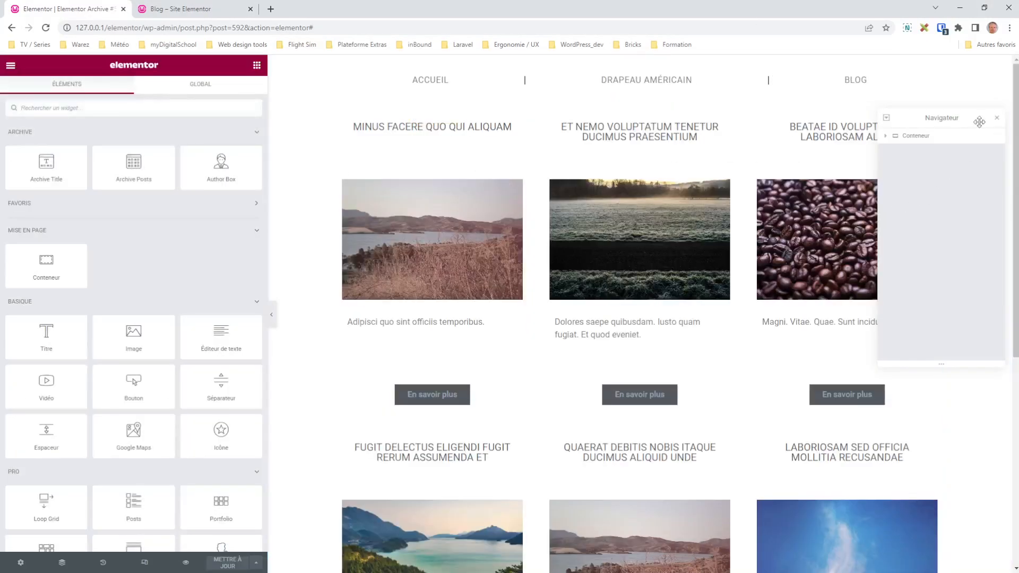
pyautogui.click(996, 117)
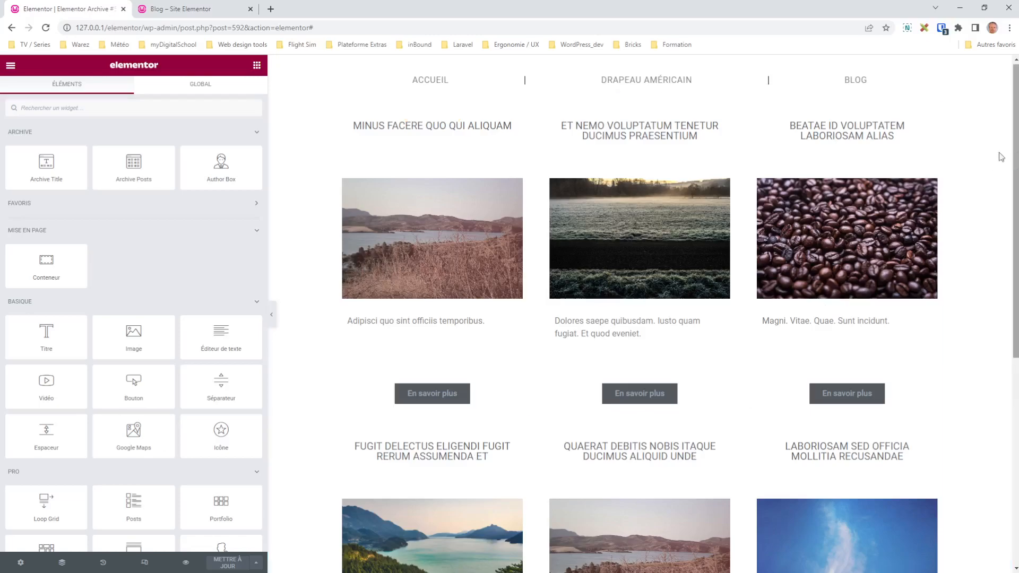
# Reopen the loop item and give its outer container a classic very light grey background, about #F4F4F4.
pyautogui.click(434, 116)
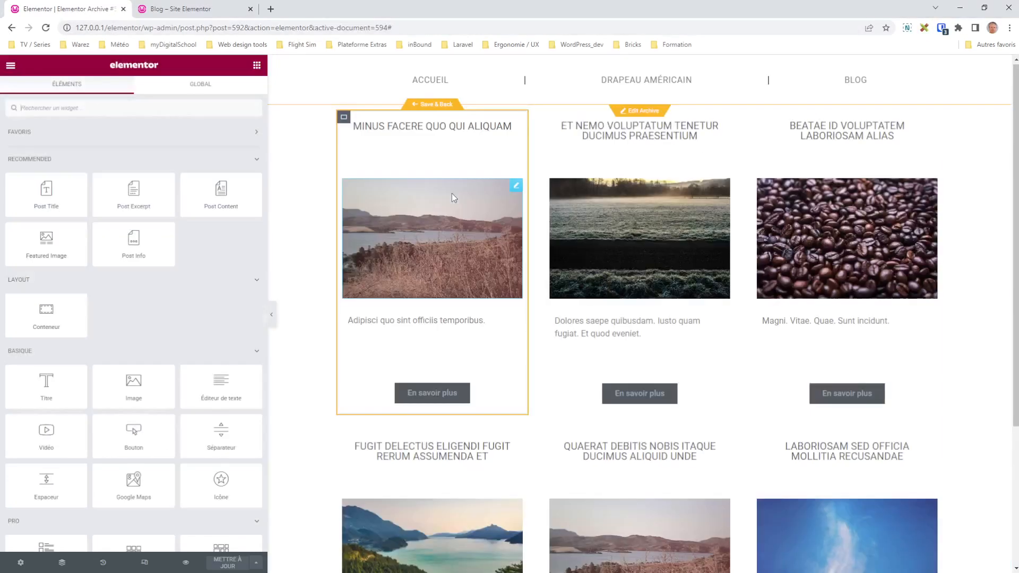
pyautogui.click(344, 117)
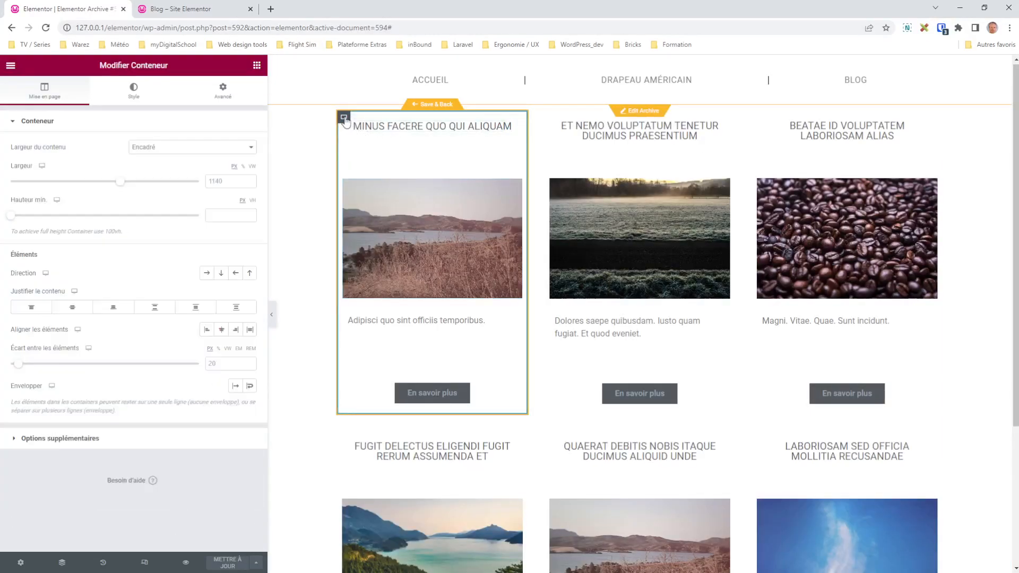
pyautogui.click(133, 90)
pyautogui.click(206, 170)
pyautogui.click(250, 191)
pyautogui.moveTo(135, 244); pyautogui.dragTo(123, 235)
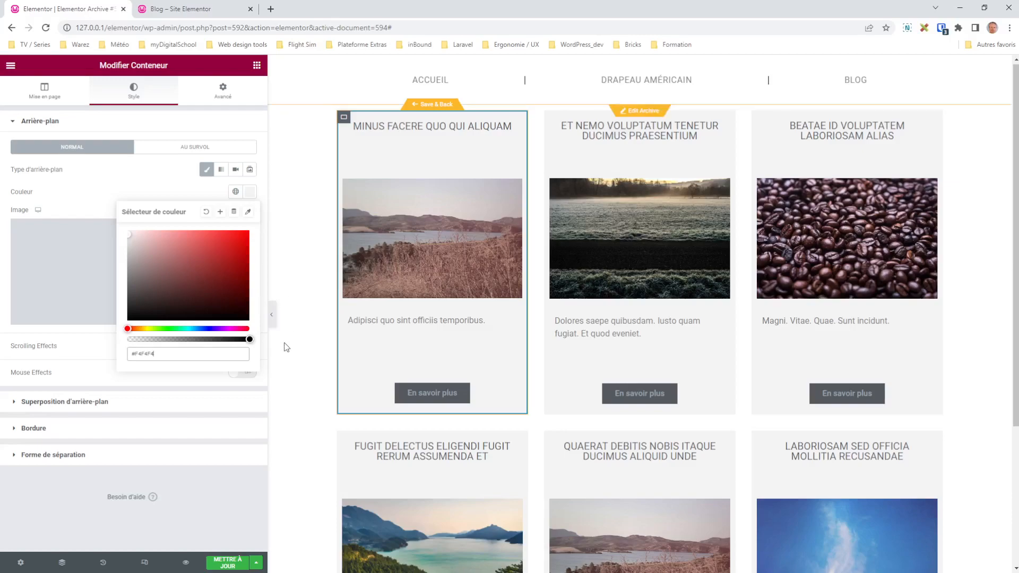
pyautogui.click(214, 521)
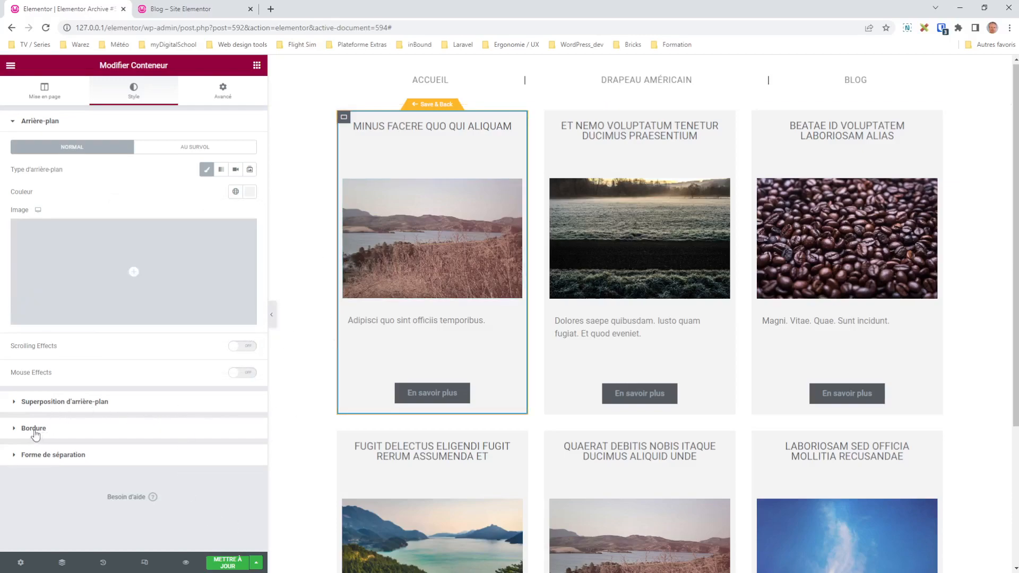
# Add a box shadow to the outer container with horizontal 3, vertical 3 and a blur of 19.
pyautogui.click(33, 429)
pyautogui.click(249, 287)
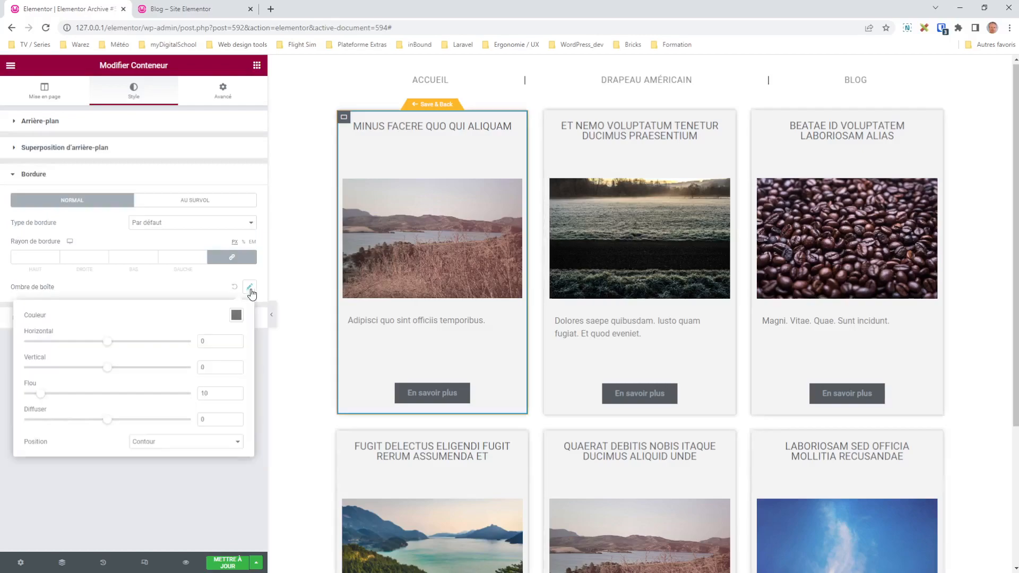
pyautogui.click(235, 339)
pyautogui.click(235, 339)
pyautogui.click(235, 340)
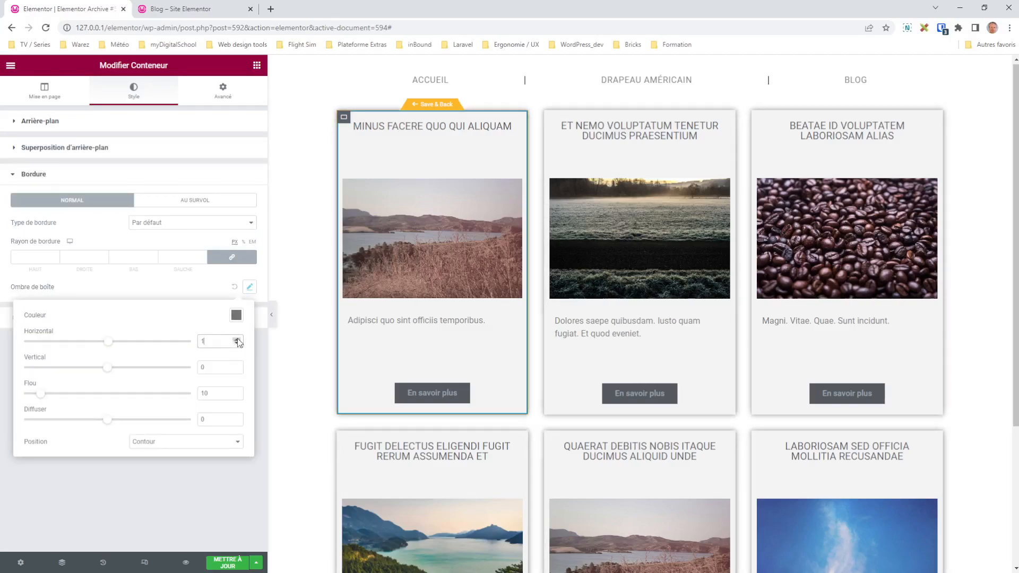
pyautogui.click(236, 365)
pyautogui.click(236, 365)
pyautogui.click(236, 366)
pyautogui.moveTo(41, 393)
pyautogui.mouseDown()
pyautogui.moveTo(68, 399)
pyautogui.moveTo(55, 398)
pyautogui.mouseUp()
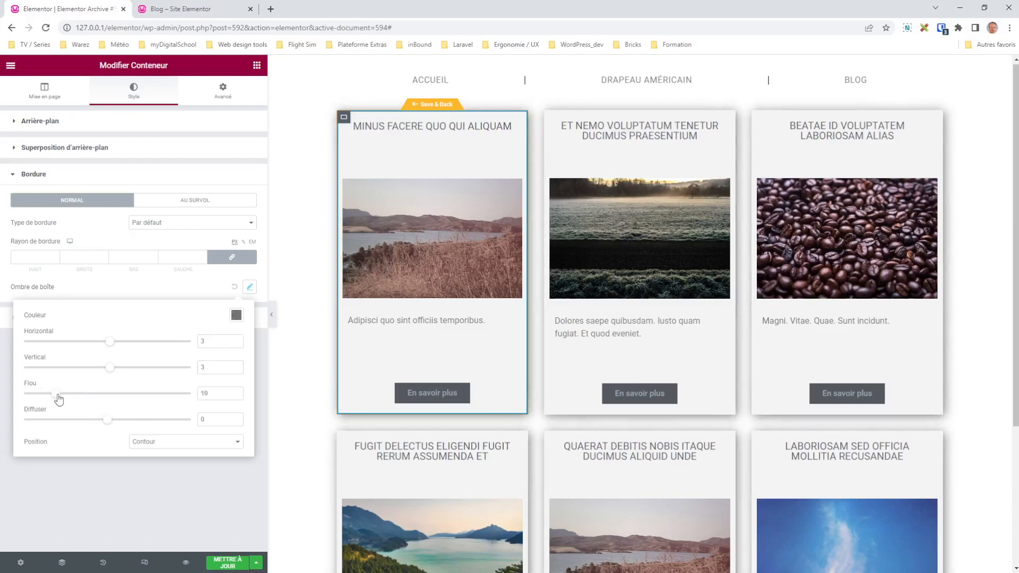
# Set the box shadow colour to rgba(0, 0, 0, 0.22) and preview the cards with the editing panel briefly hidden.
pyautogui.click(236, 315)
pyautogui.moveTo(175, 463); pyautogui.dragTo(140, 462)
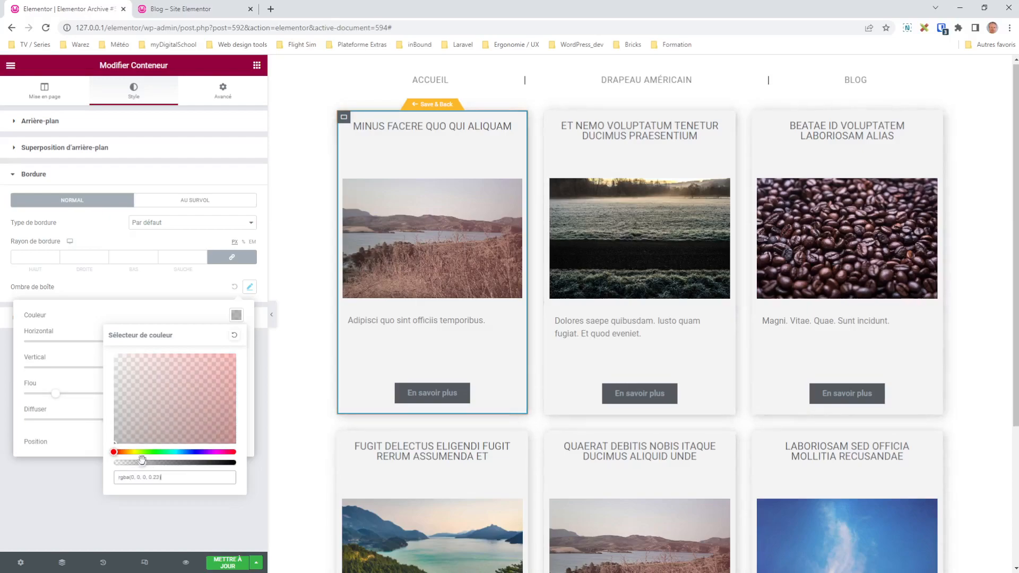
pyautogui.click(272, 316)
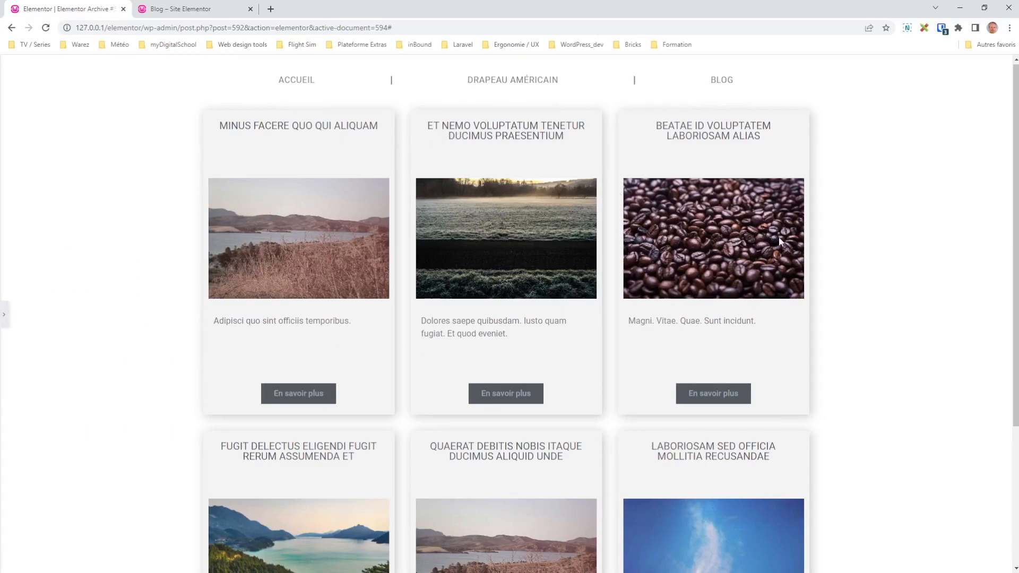
pyautogui.click(4, 315)
# Update the loop item and reload the live Blog page in its browser tab.
pyautogui.click(227, 560)
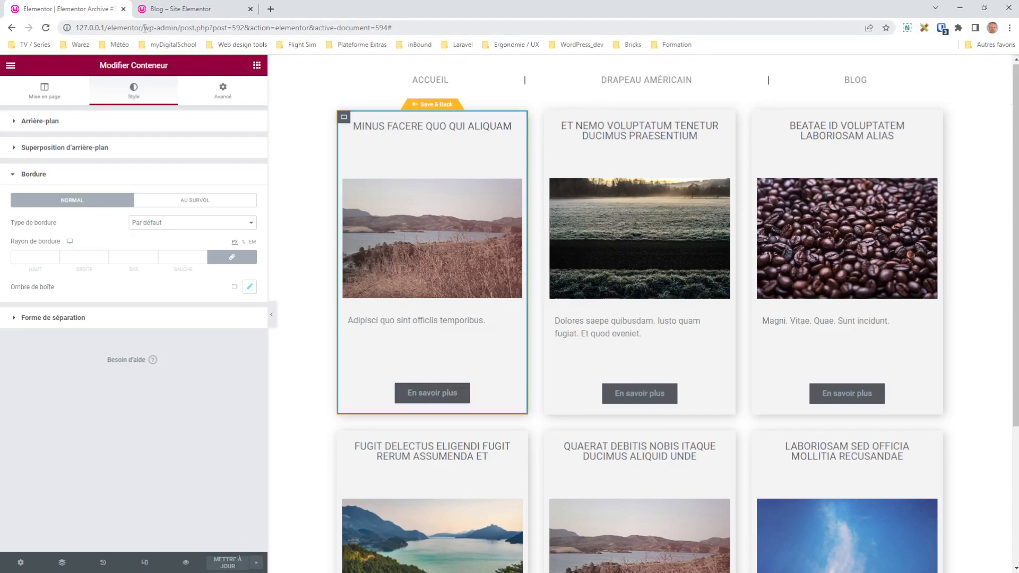
pyautogui.click(177, 9)
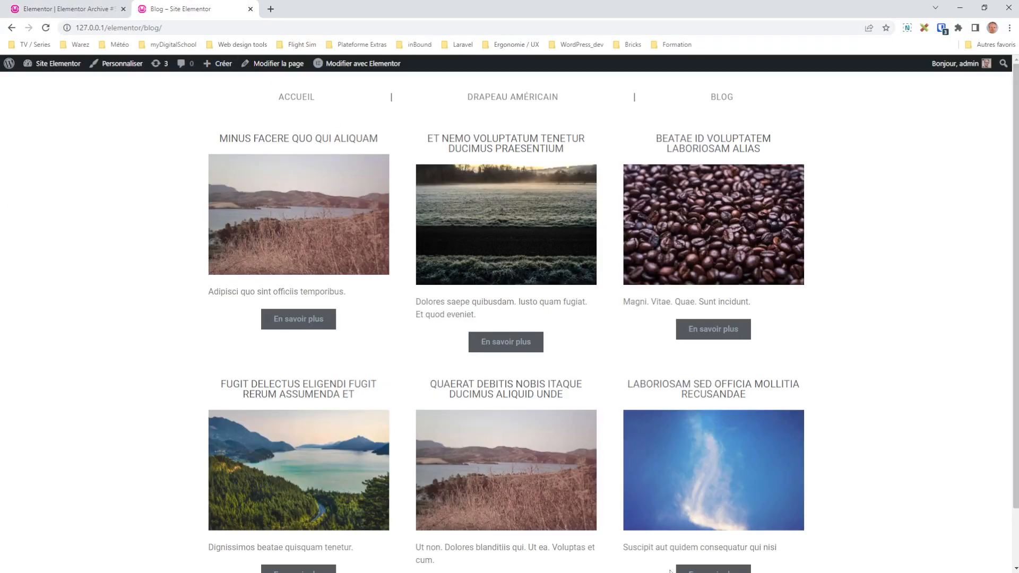
pyautogui.press('F5')
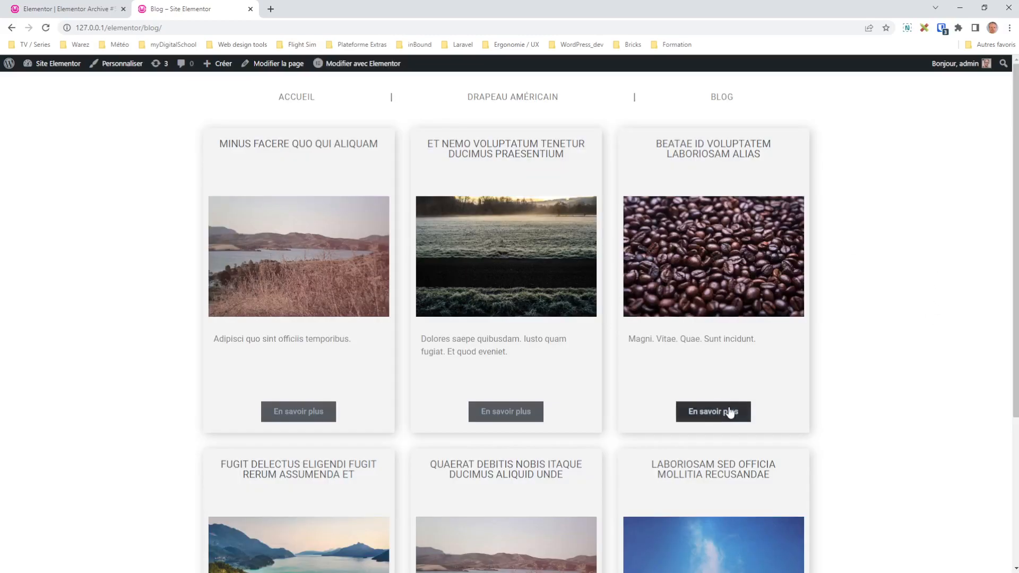
# Examine the published blog cards, comparing the title heights, image alignment and button positions across both rows.
pyautogui.scroll(-2, 1010, 232)
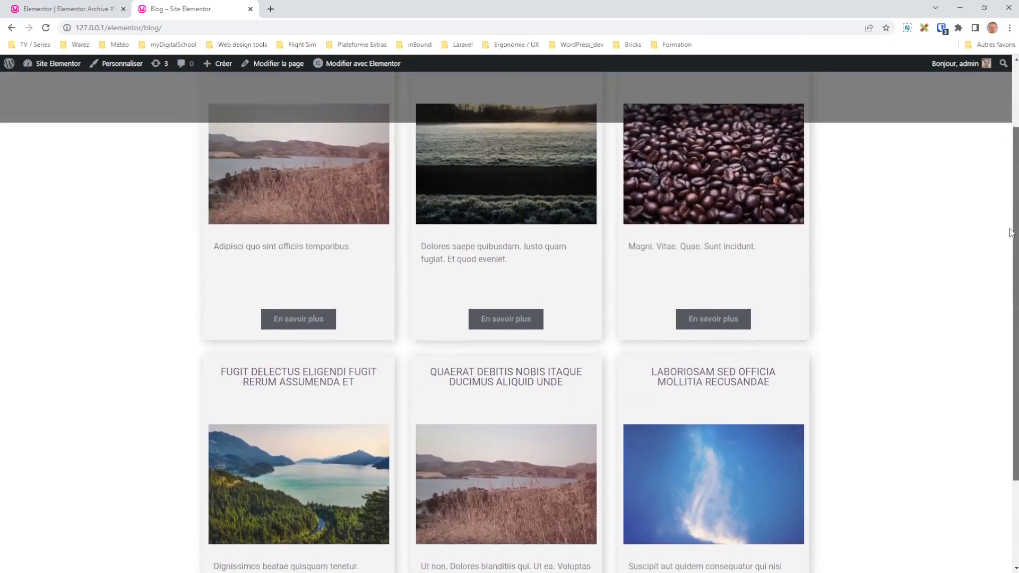
pyautogui.moveTo(1010, 232)
pyautogui.mouseDown()
pyautogui.moveTo(1009, 211)
pyautogui.moveTo(1013, 246)
pyautogui.mouseUp()
pyautogui.moveTo(307, 349); pyautogui.dragTo(354, 364)
pyautogui.click(518, 363)
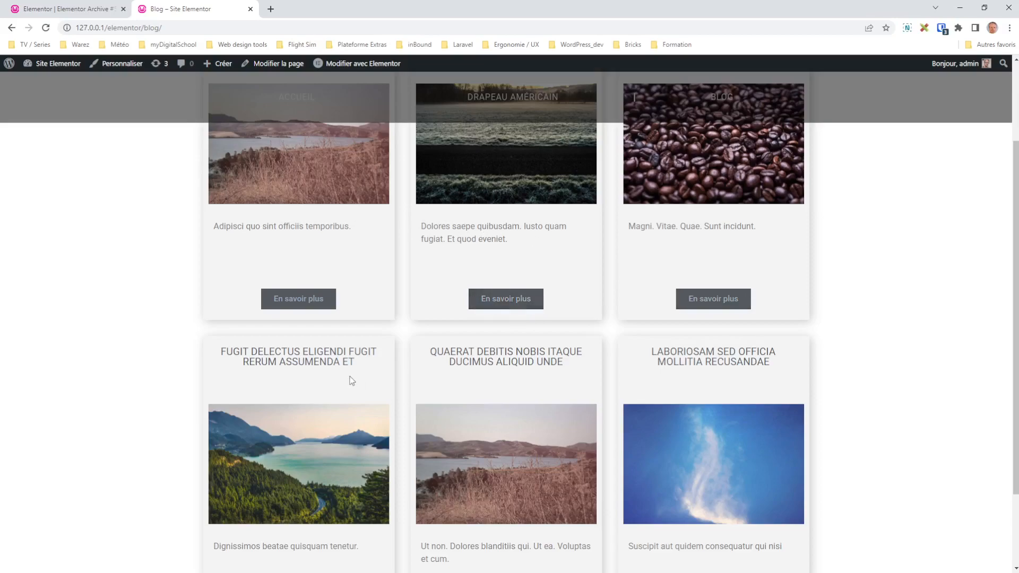
pyautogui.scroll(2, 358, 301)
pyautogui.moveTo(348, 144); pyautogui.dragTo(247, 145)
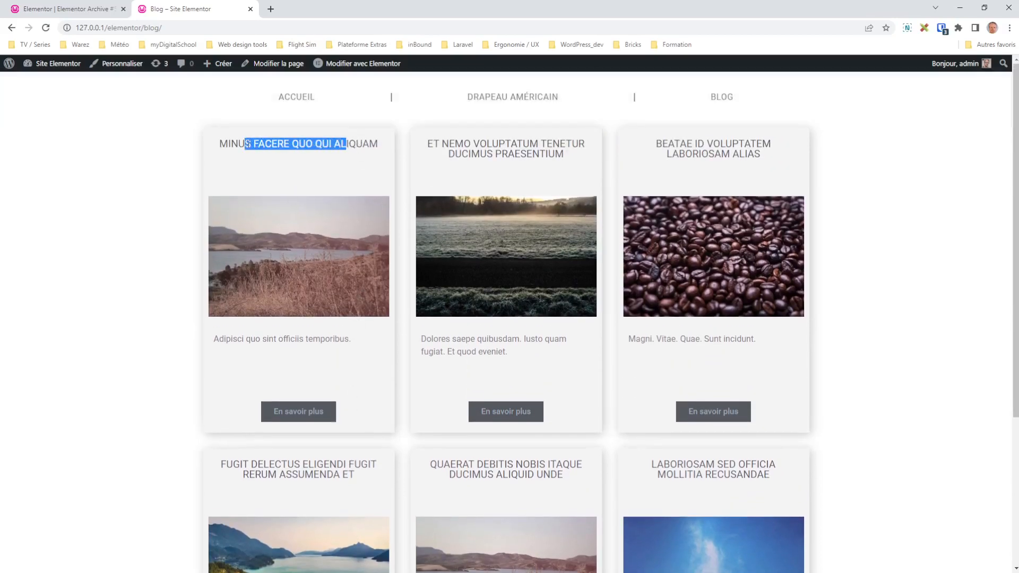
pyautogui.click(357, 158)
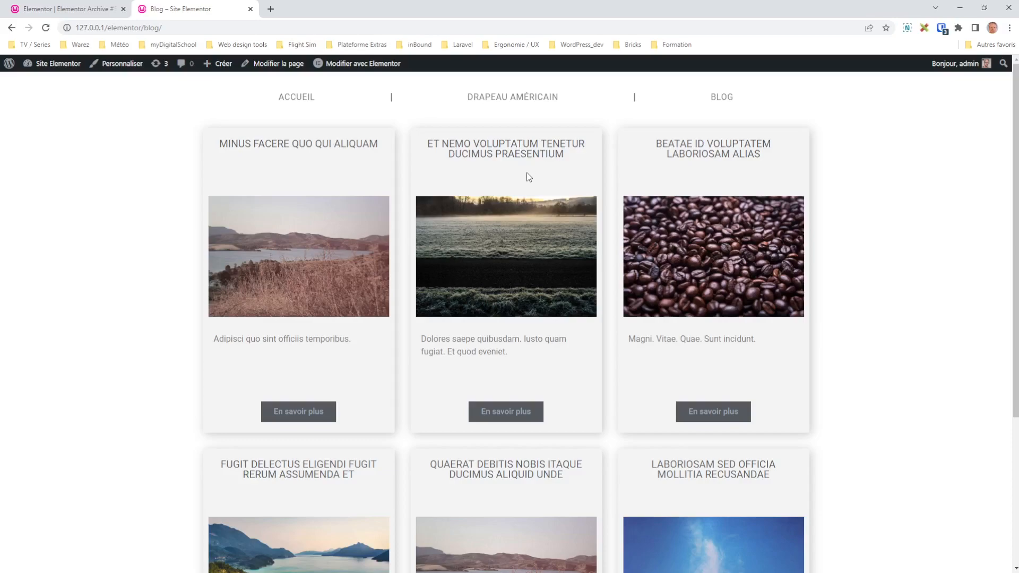
pyautogui.moveTo(1016, 261); pyautogui.dragTo(988, 202)
pyautogui.click(538, 572)
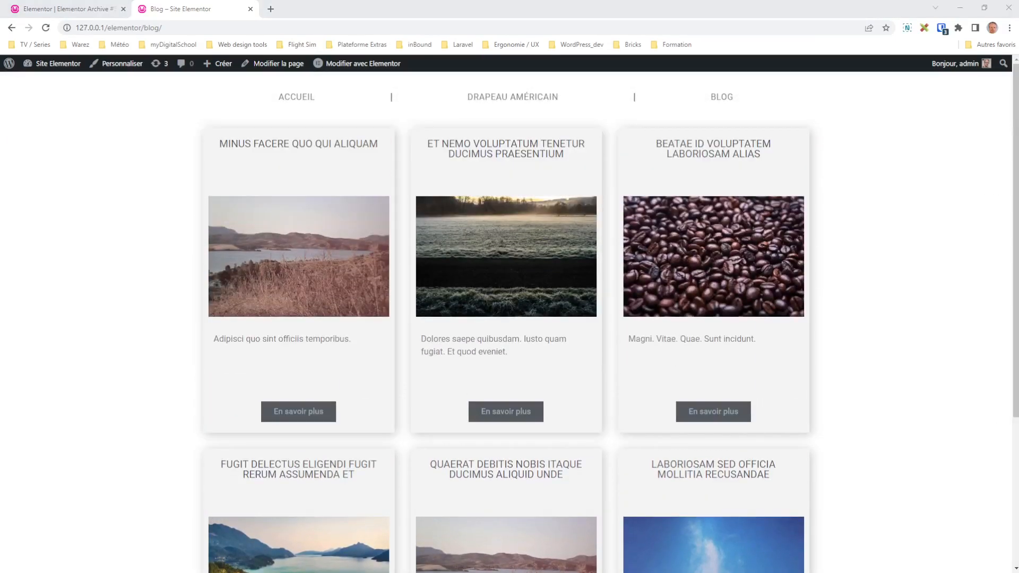